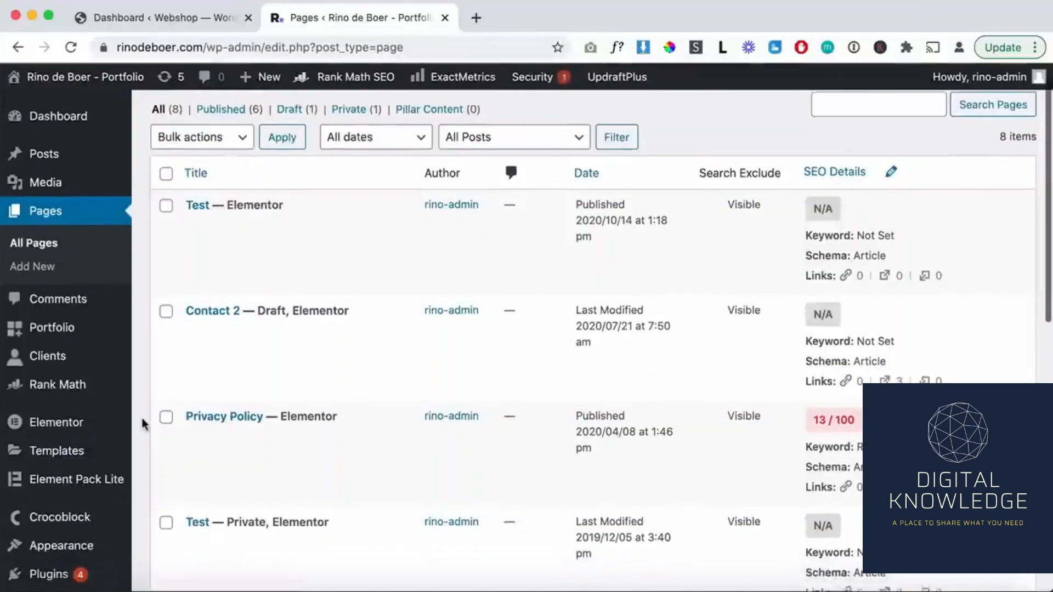
Search for new plugins matching woocommerce and install the WooCommerce plugin by Automattic.
{"action": "scroll", "coordinate": [141, 415], "scroll_direction": "down", "scroll_amount": 3}
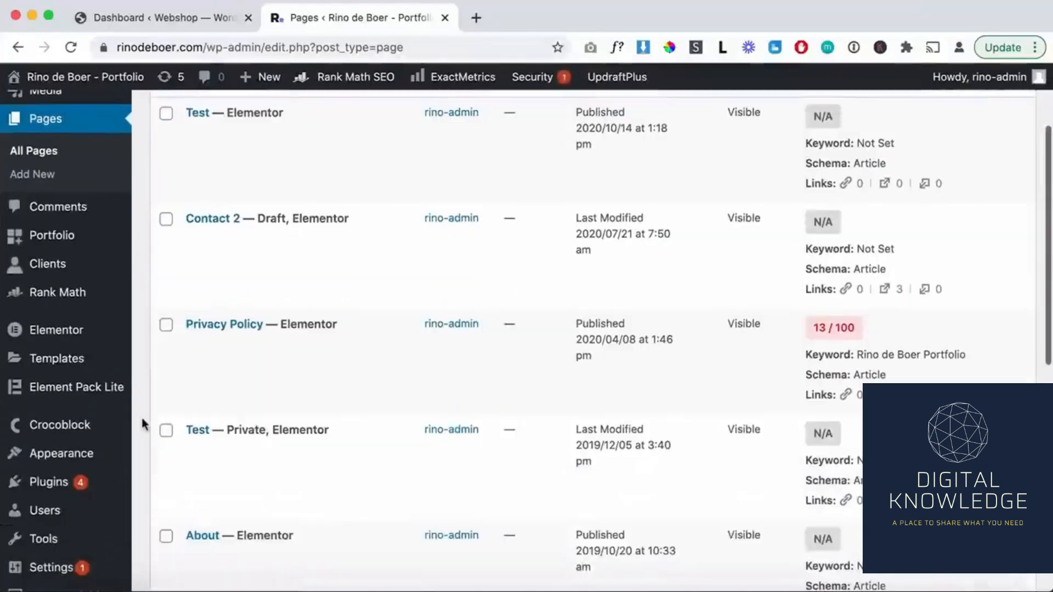
{"action": "mouse_move", "coordinate": [123, 486]}
{"action": "left_click", "coordinate": [166, 509]}
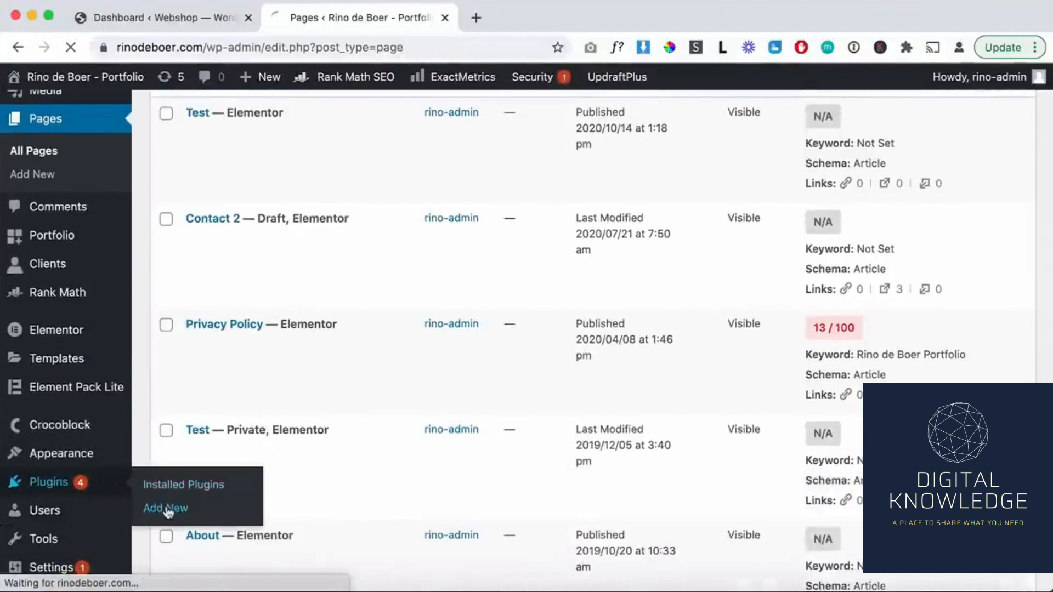
{"action": "type", "text": "woocommerce"}
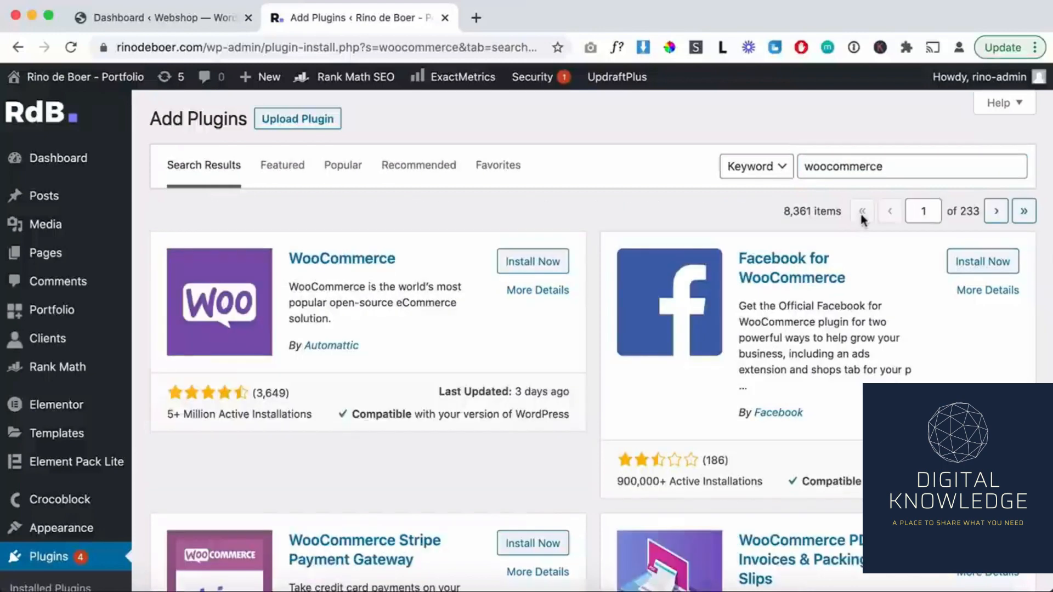
{"action": "left_click", "coordinate": [531, 261]}
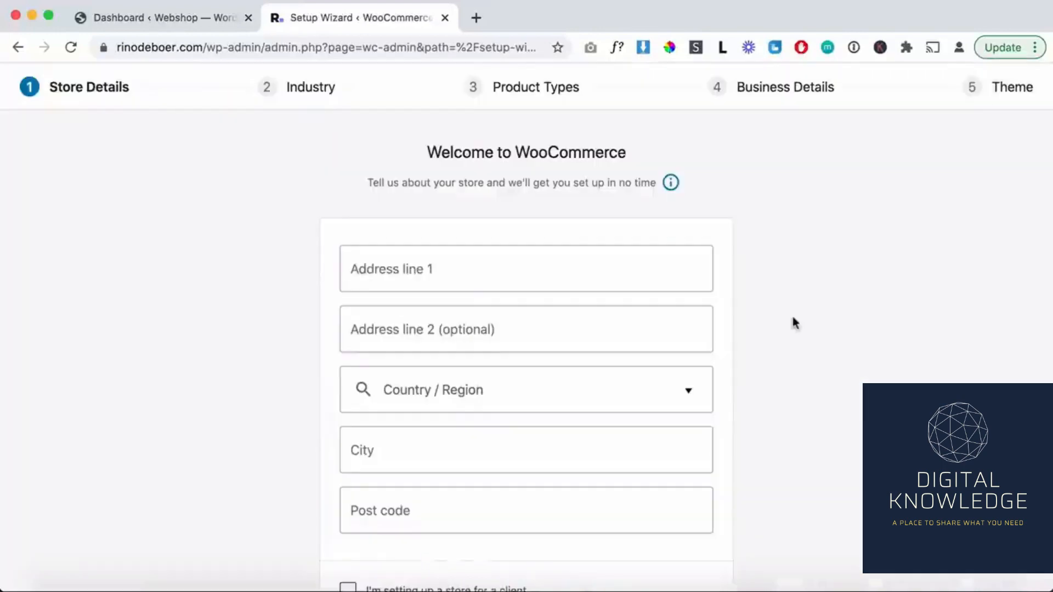
Skip the store details in the WooCommerce setup wizard.
{"action": "scroll", "coordinate": [791, 317], "scroll_direction": "down", "scroll_amount": 4}
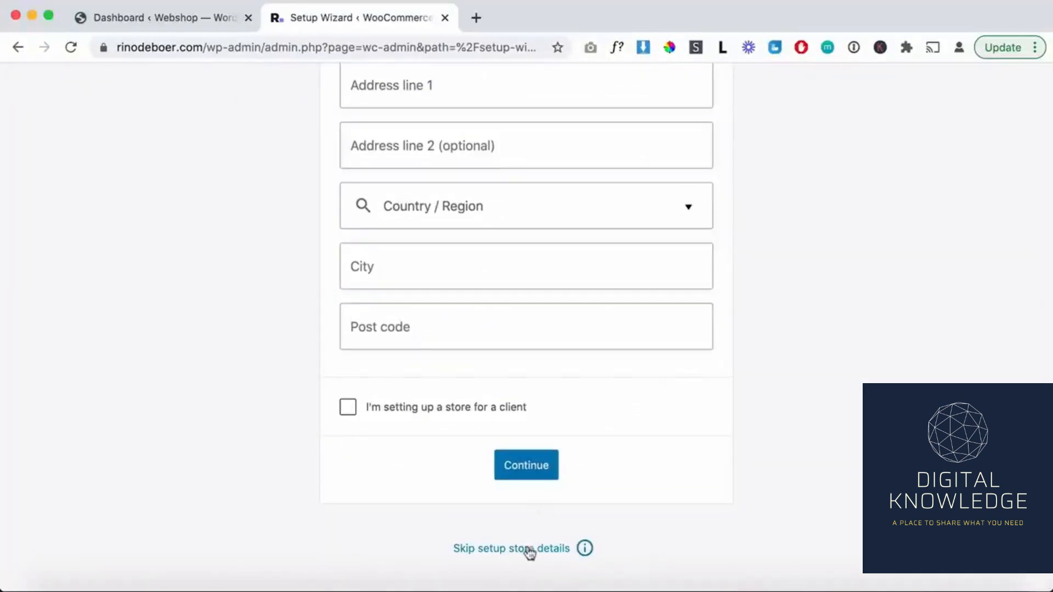
{"action": "left_click", "coordinate": [495, 550]}
{"action": "left_click", "coordinate": [721, 383]}
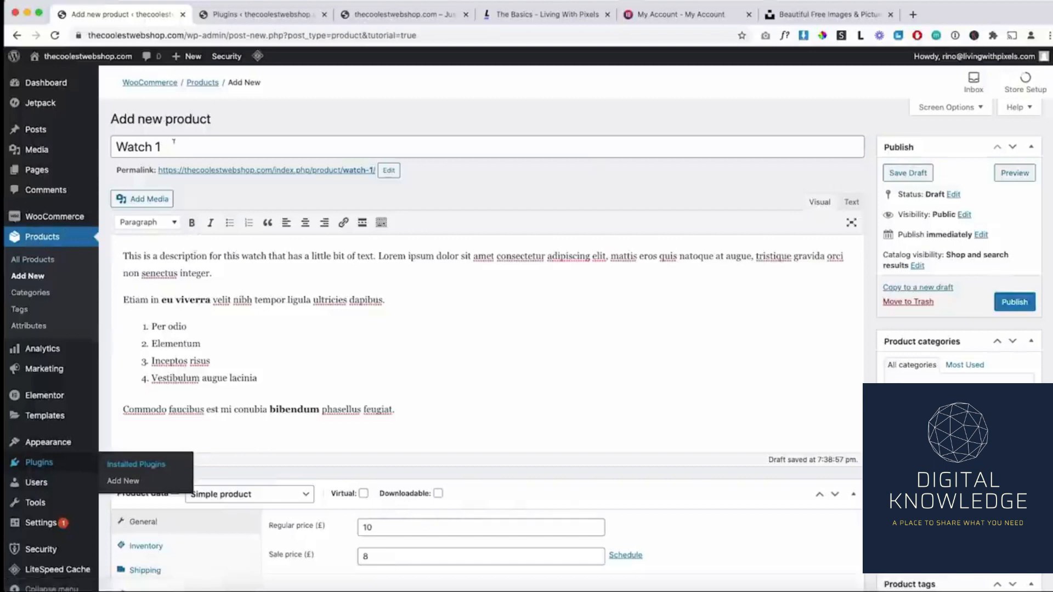
Compare the new product's title and price fields with the title and prices on the Watch 4 shop page.
{"action": "left_click_drag", "start_coordinate": [244, 146], "coordinate": [99, 158]}
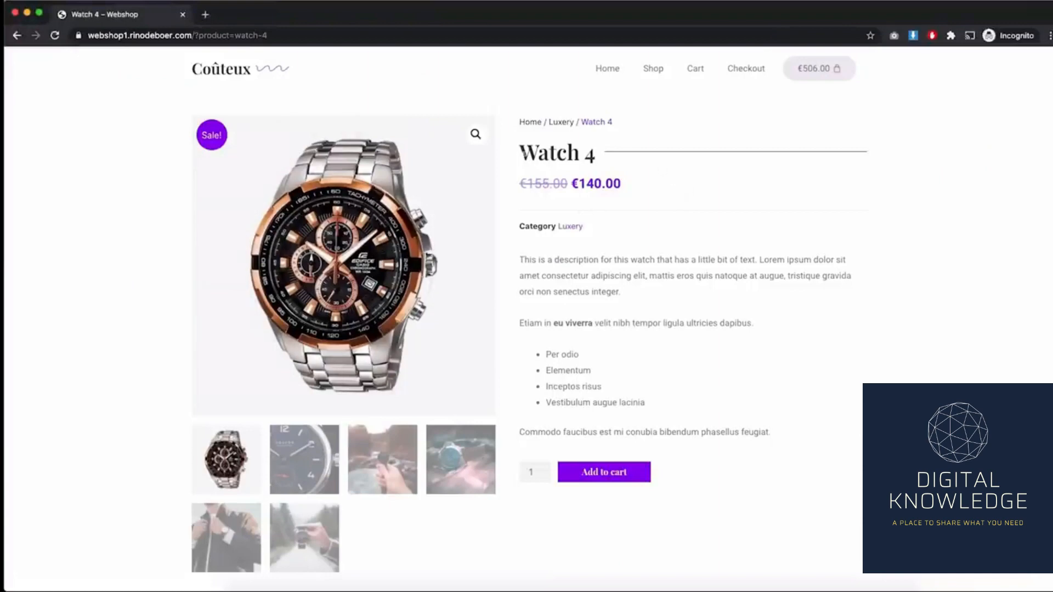
{"action": "left_click_drag", "start_coordinate": [600, 158], "coordinate": [518, 155]}
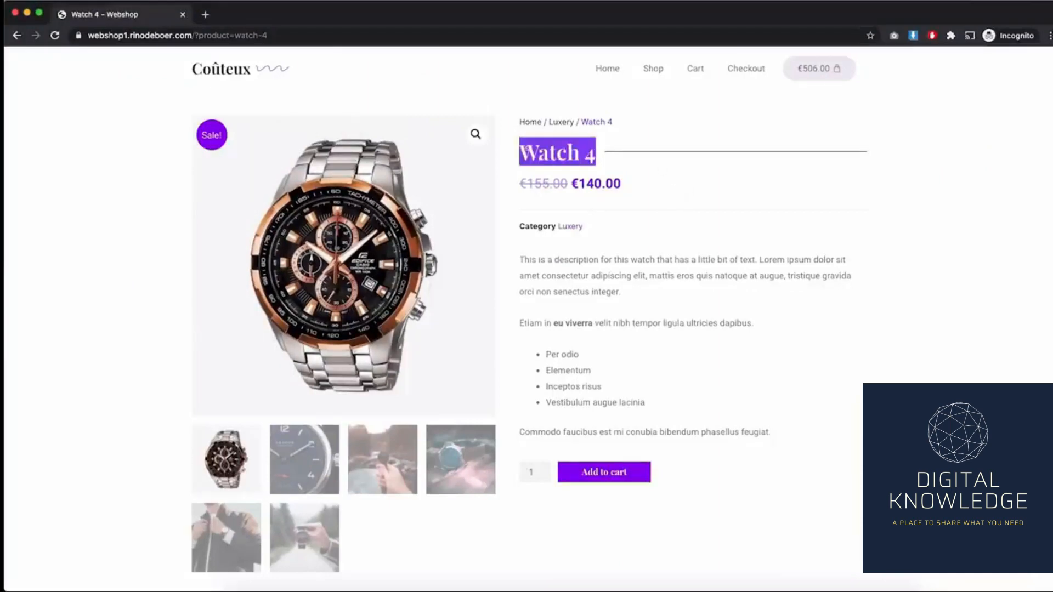
{"action": "left_click", "coordinate": [534, 178]}
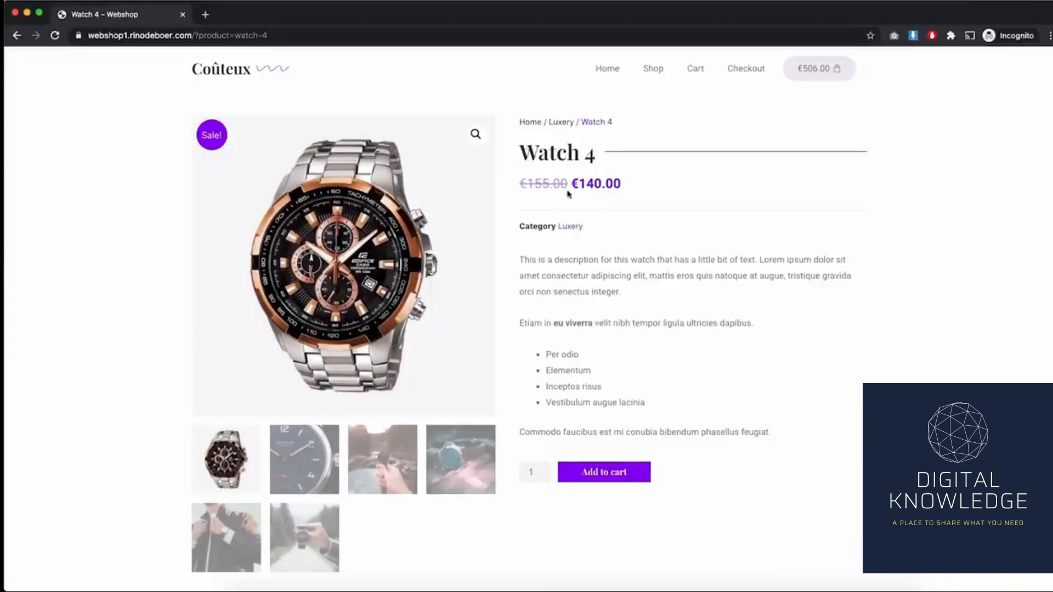
{"action": "left_click_drag", "start_coordinate": [575, 183], "coordinate": [624, 187]}
{"action": "left_click", "coordinate": [626, 187]}
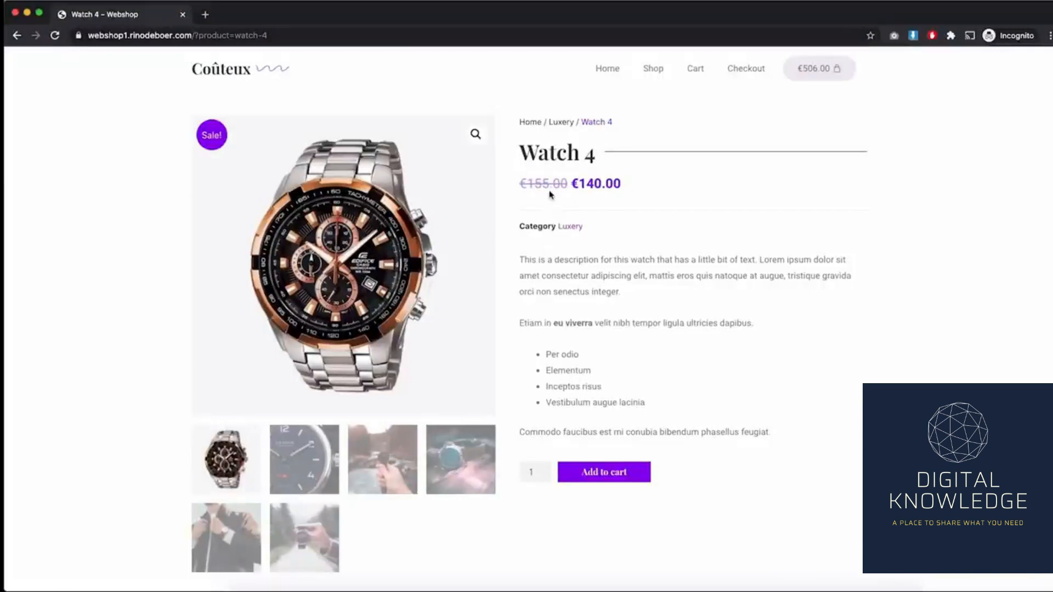
{"action": "key", "text": "super+grave"}
{"action": "scroll", "coordinate": [304, 402], "scroll_direction": "down", "scroll_amount": 5}
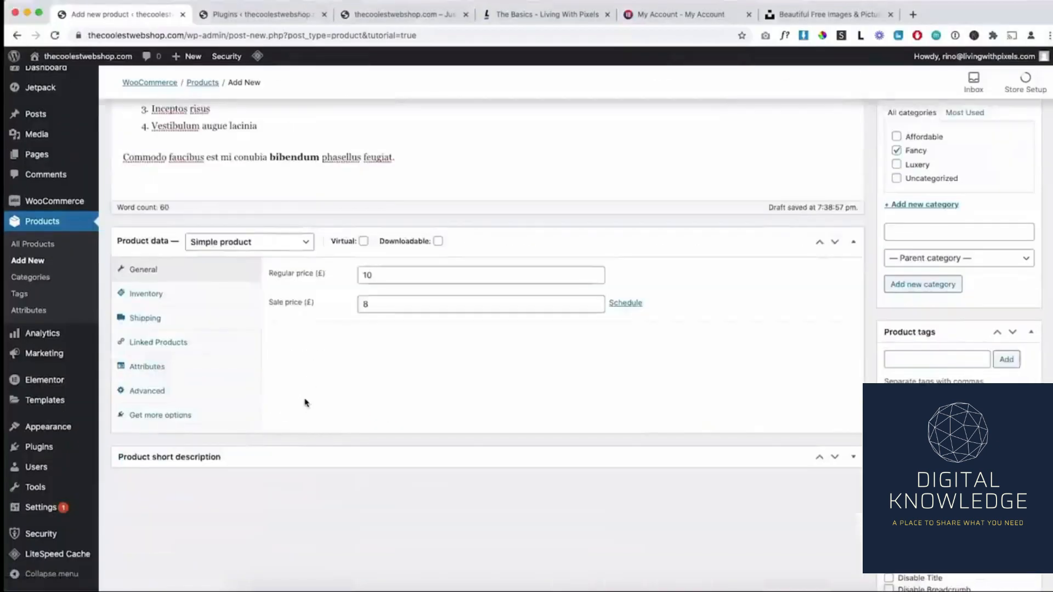
{"action": "scroll", "coordinate": [307, 301], "scroll_direction": "up", "scroll_amount": 1}
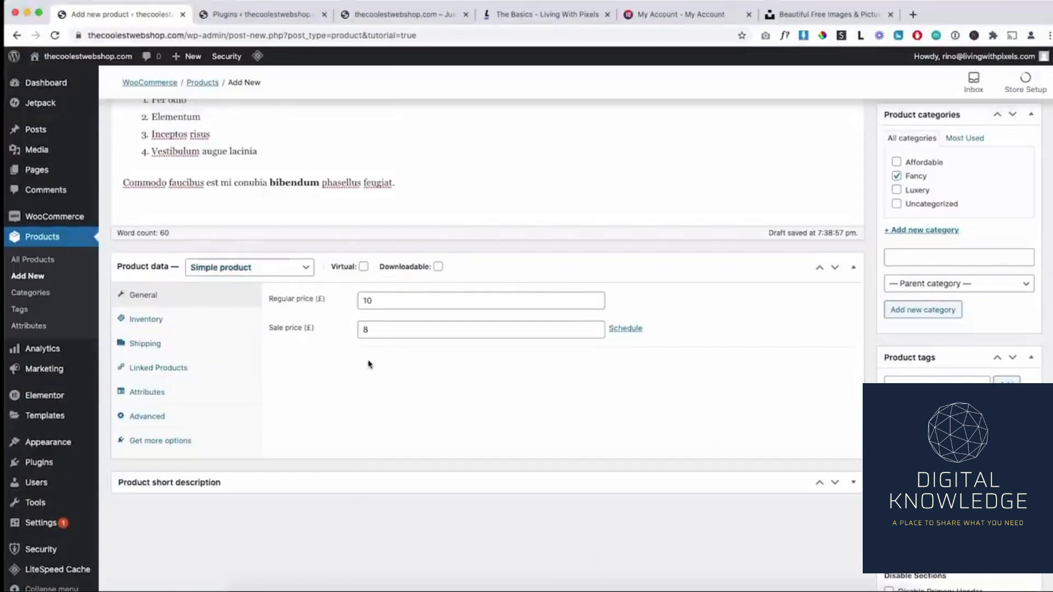
{"action": "scroll", "coordinate": [341, 423], "scroll_direction": "up", "scroll_amount": 4}
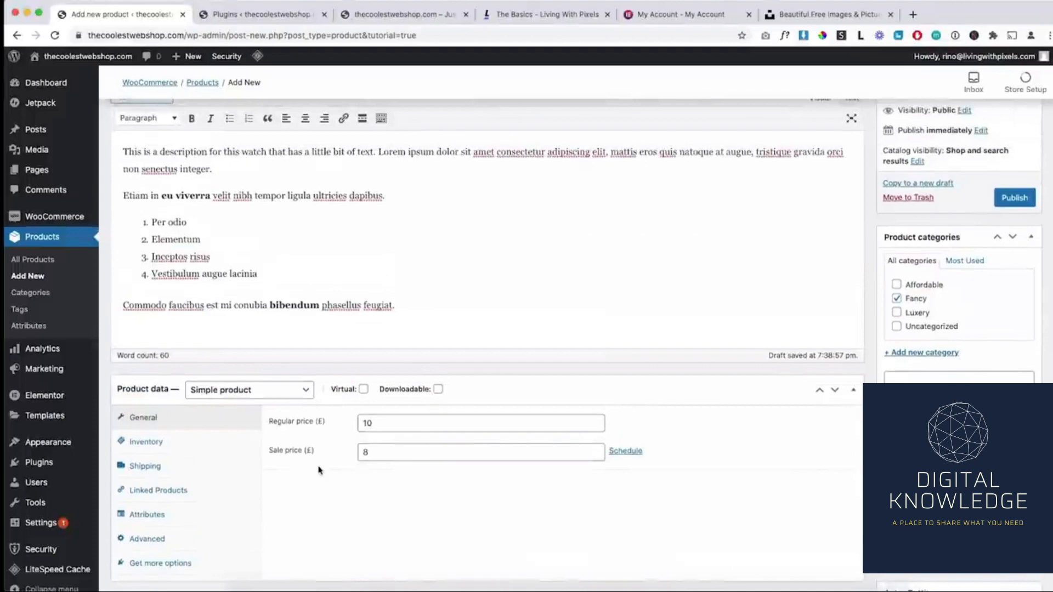
{"action": "scroll", "coordinate": [319, 470], "scroll_direction": "up", "scroll_amount": 2}
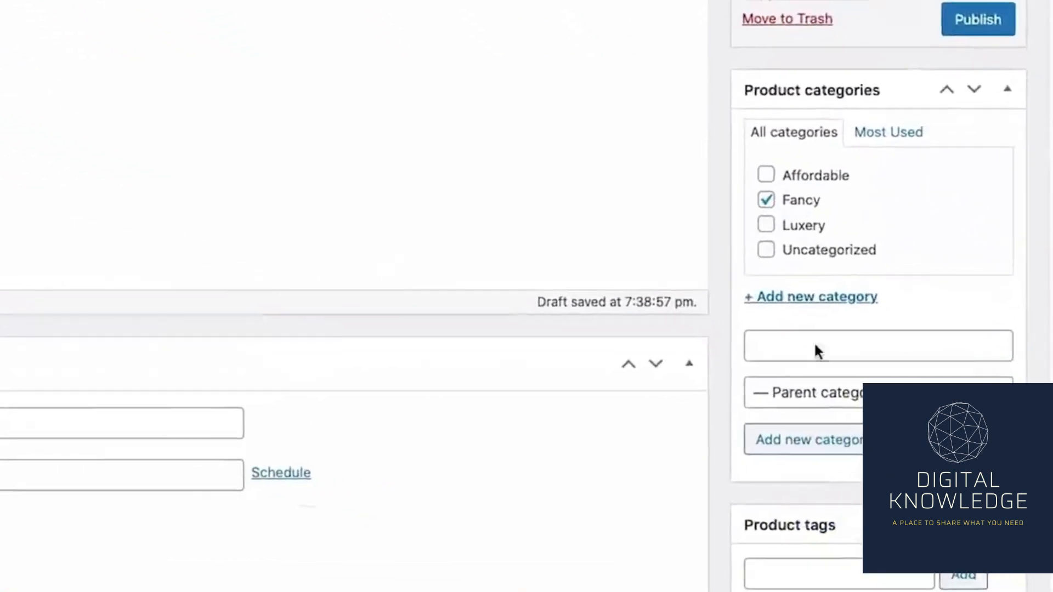
{"action": "left_click", "coordinate": [793, 345]}
{"action": "type", "text": "fasfasddf"}
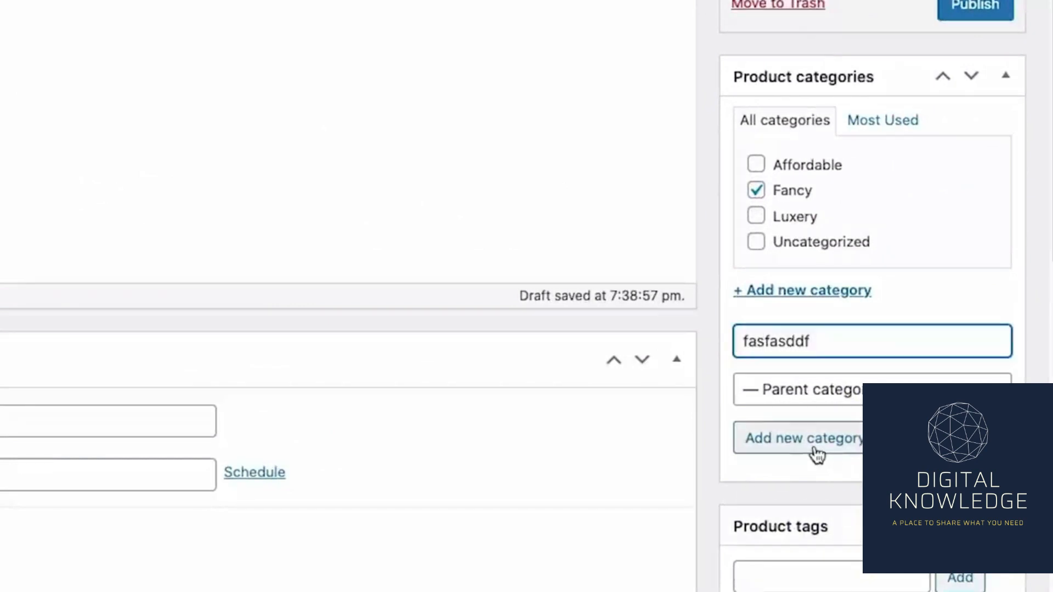
{"action": "double_click", "coordinate": [816, 344]}
{"action": "key", "text": "BackSpace"}
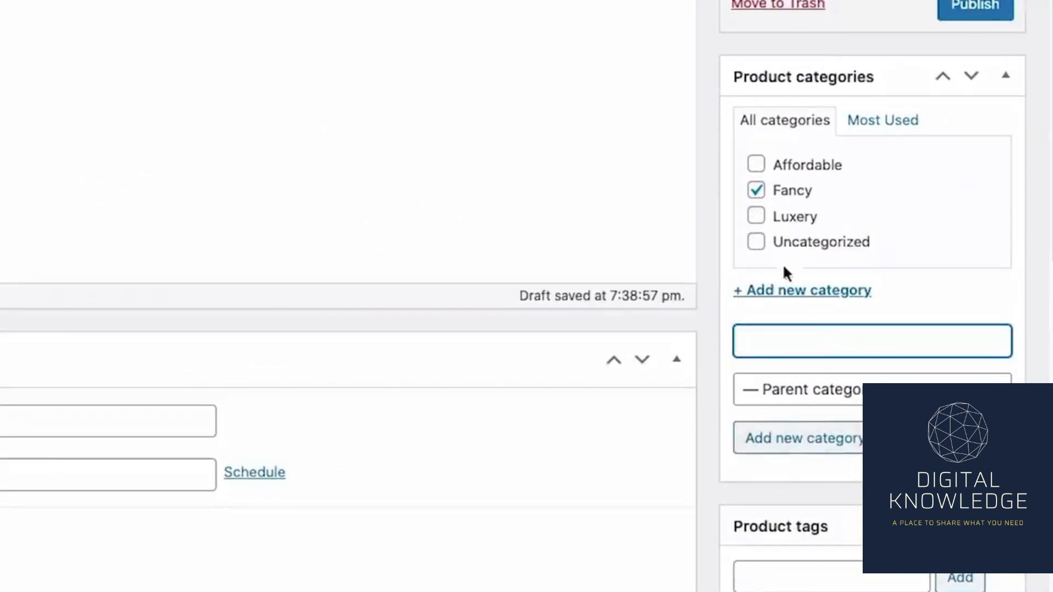
{"action": "left_click", "coordinate": [706, 231]}
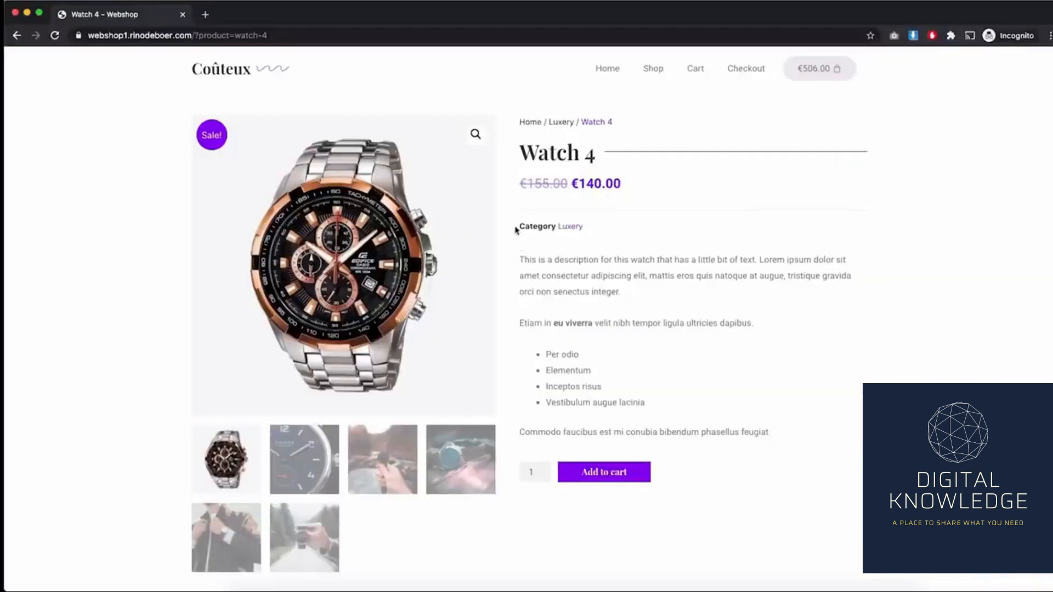
Examine the category and description on the Watch 4 shop page and the matching description in the new product's editor.
{"action": "left_click_drag", "start_coordinate": [516, 230], "coordinate": [627, 228]}
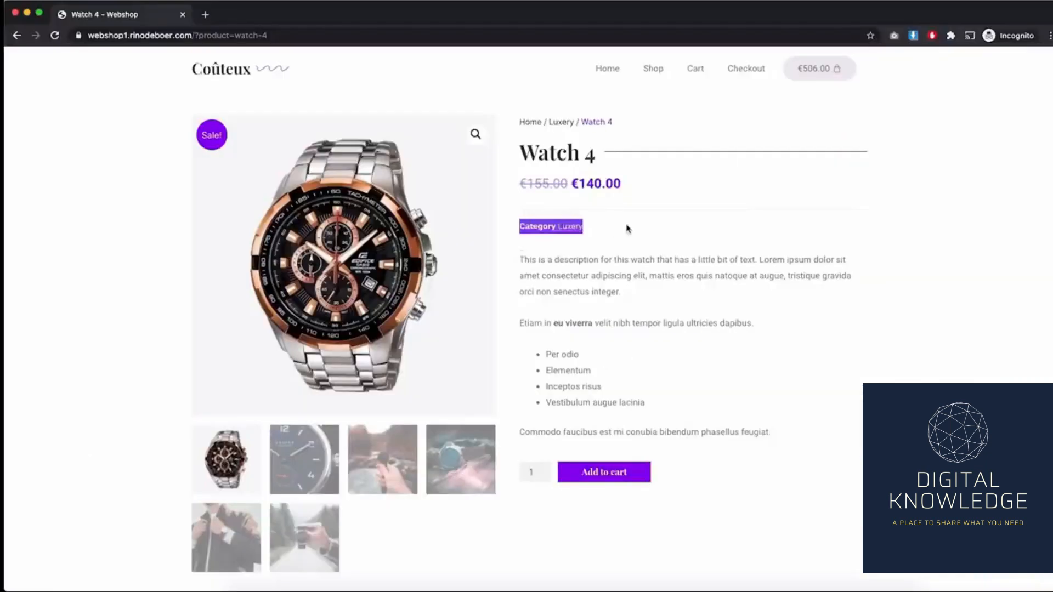
{"action": "left_click", "coordinate": [628, 233]}
{"action": "left_click_drag", "start_coordinate": [784, 427], "coordinate": [517, 258]}
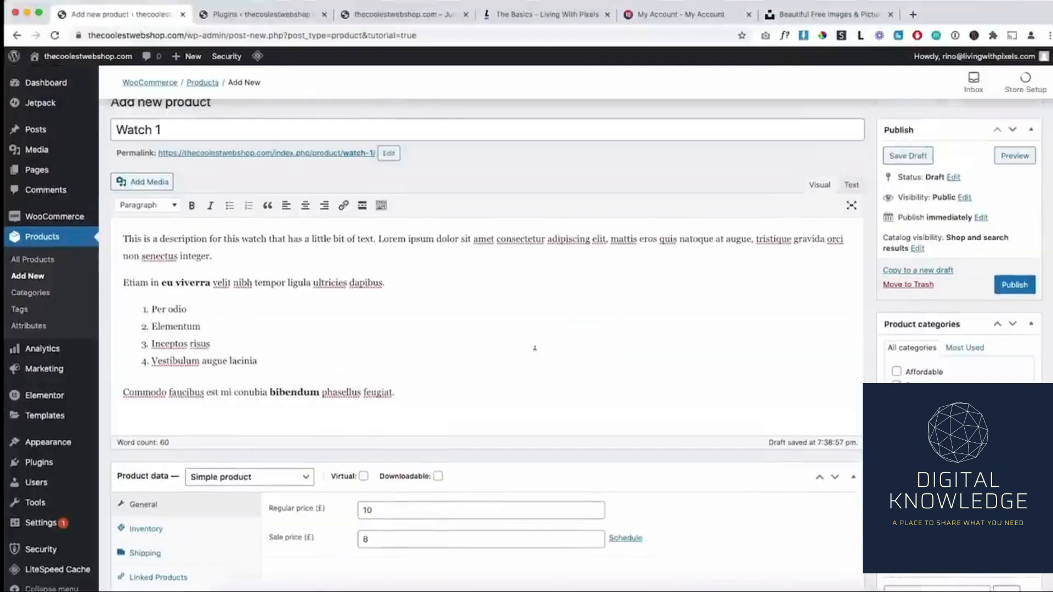
{"action": "left_click_drag", "start_coordinate": [398, 392], "coordinate": [124, 238]}
{"action": "left_click", "coordinate": [426, 399]}
{"action": "left_click_drag", "start_coordinate": [426, 399], "coordinate": [123, 232]}
{"action": "left_click", "coordinate": [122, 234]}
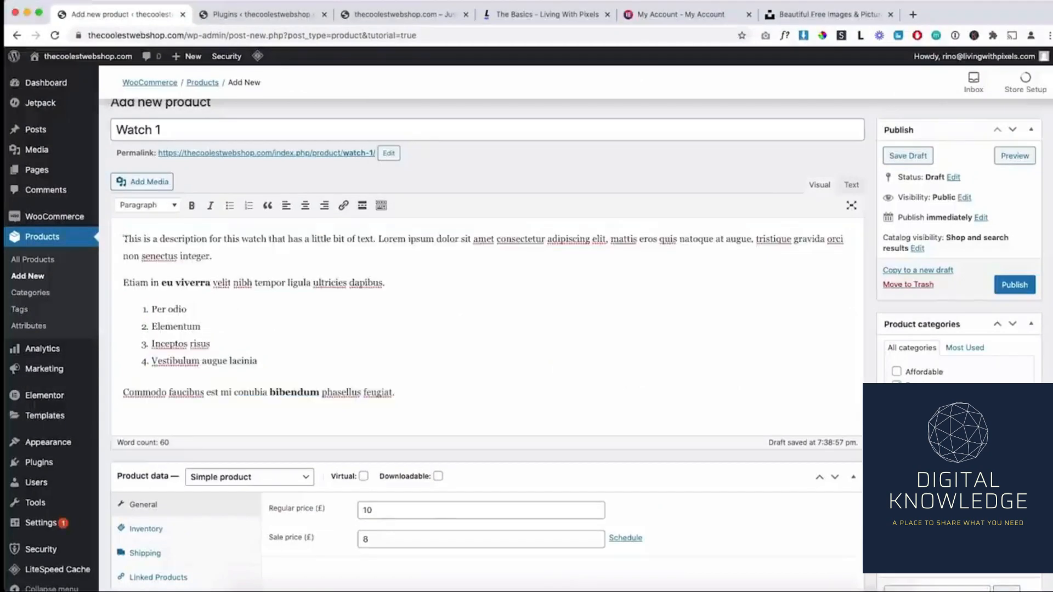
{"action": "scroll", "coordinate": [1045, 362], "scroll_direction": "down", "scroll_amount": 5}
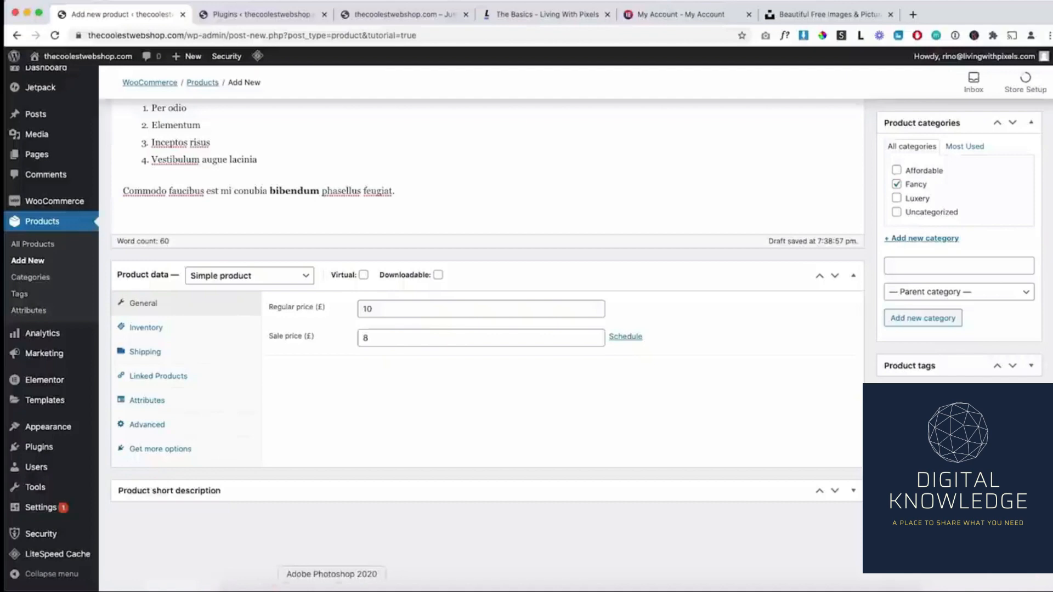
Switch to Photoshop and preview the other watch layers of watches.psd one at a time, returning to the watch on layer 2.
{"action": "left_click", "coordinate": [331, 585]}
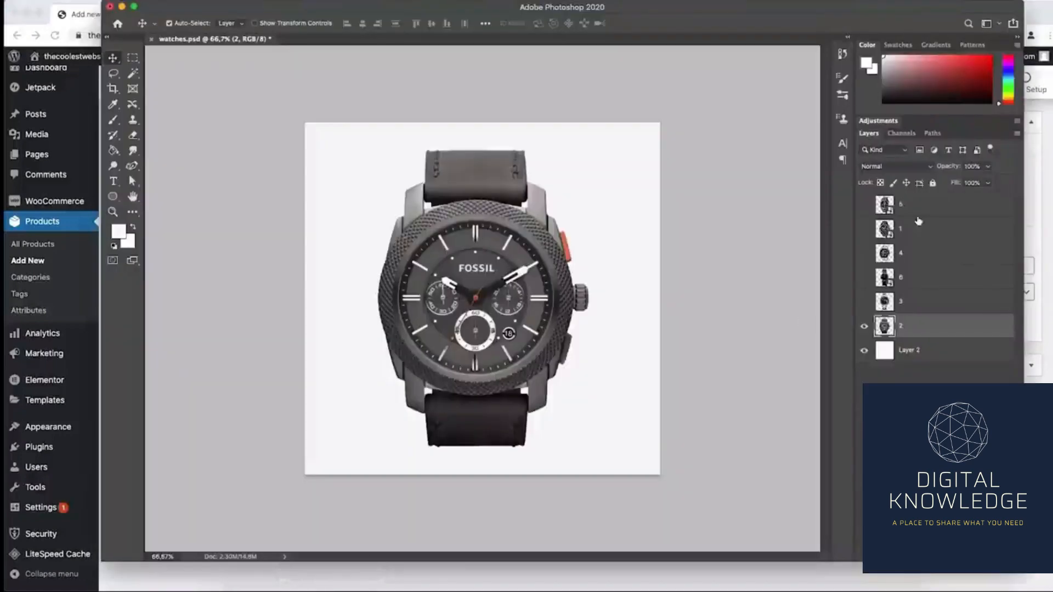
{"action": "left_click", "coordinate": [864, 302]}
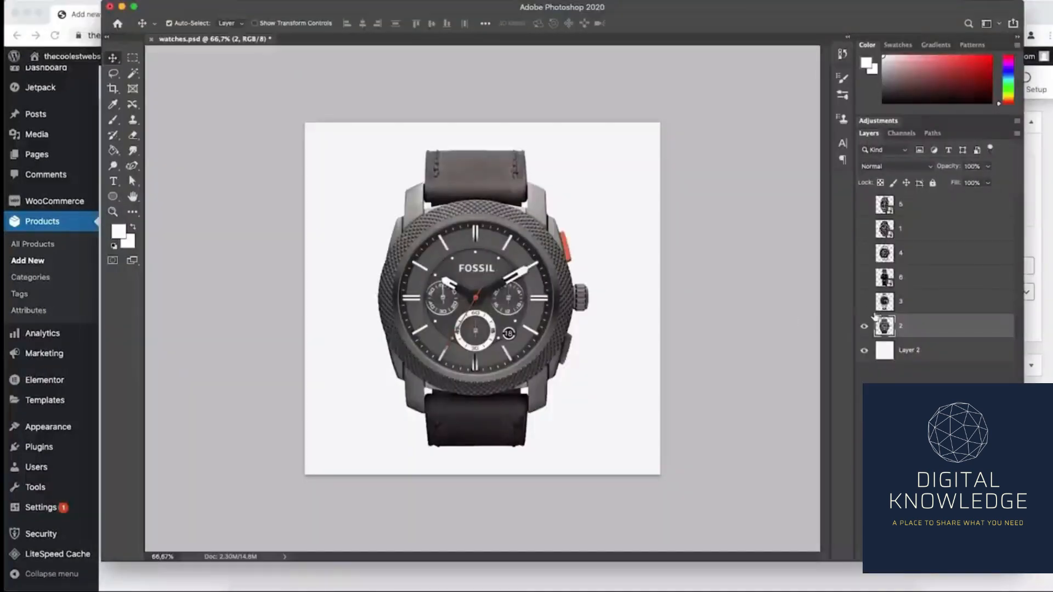
{"action": "left_click", "coordinate": [864, 304]}
{"action": "left_click", "coordinate": [864, 327]}
{"action": "left_click", "coordinate": [864, 279]}
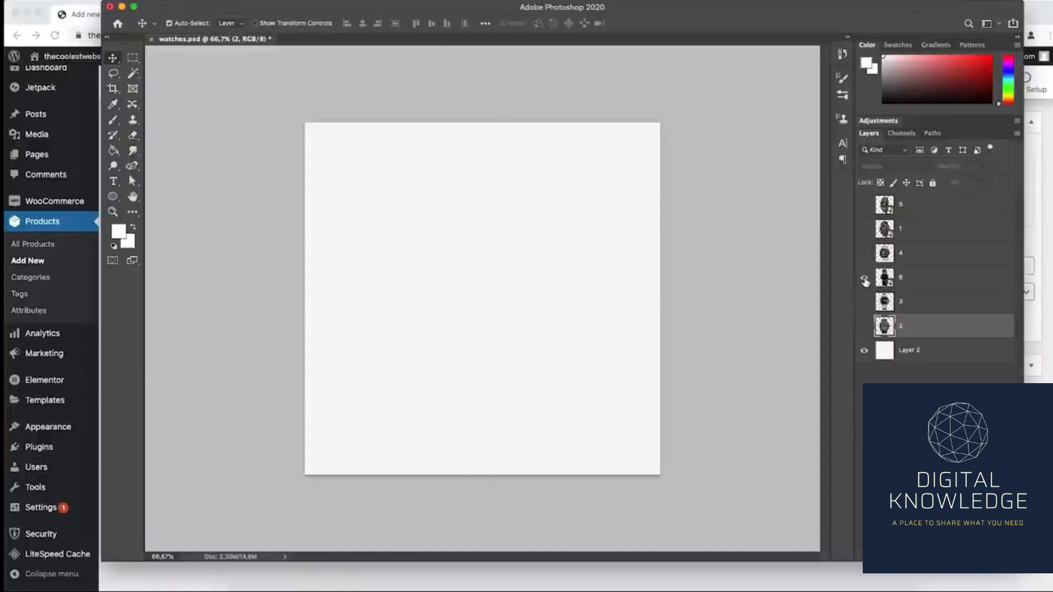
{"action": "left_click", "coordinate": [864, 278]}
{"action": "left_click", "coordinate": [864, 254]}
{"action": "left_click", "coordinate": [864, 254]}
{"action": "left_click", "coordinate": [864, 229]}
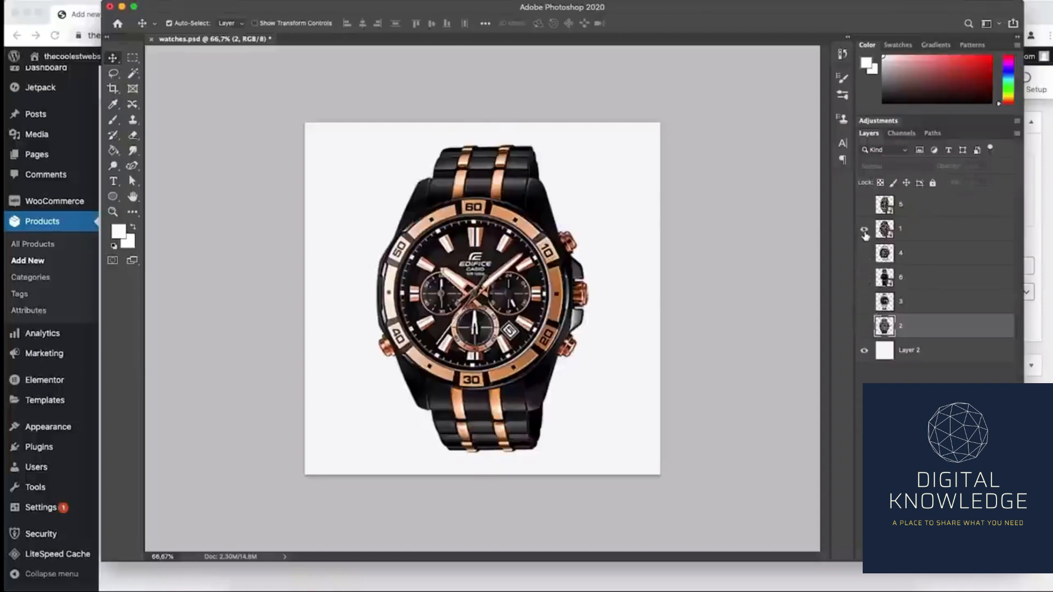
{"action": "left_click", "coordinate": [864, 229]}
{"action": "left_click", "coordinate": [864, 327]}
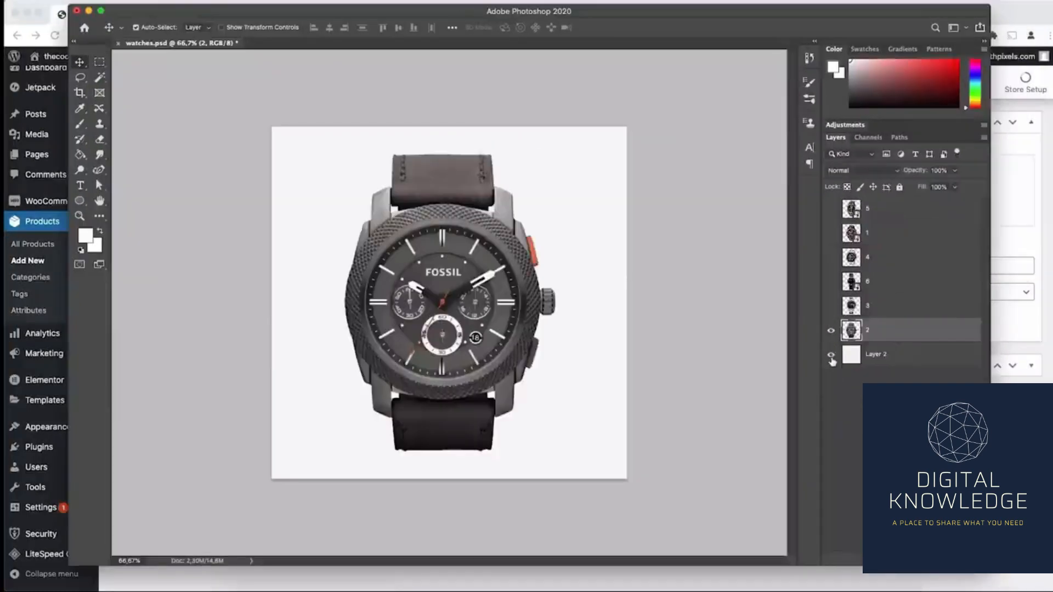
Toggle the visibility of the background Layer 2 to check the backdrop behind the watch.
{"action": "left_click", "coordinate": [864, 350]}
{"action": "left_click", "coordinate": [831, 357]}
{"action": "left_click", "coordinate": [831, 357]}
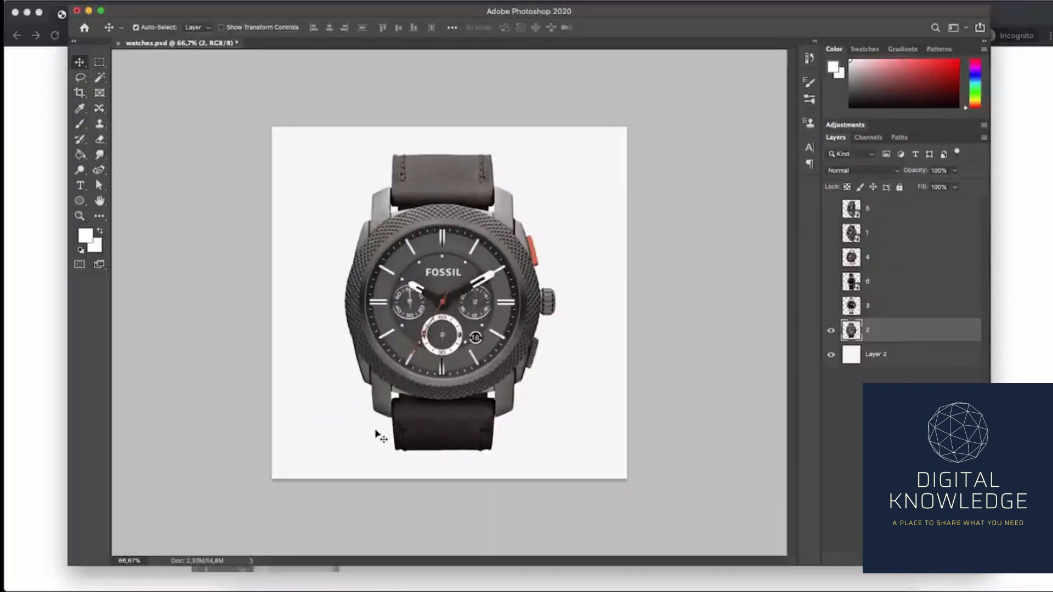
Switch to Finder's Watches folder and preview 1.jpg and Arcadia_watch_c_1950.png.
{"action": "key", "text": "super+Tab"}
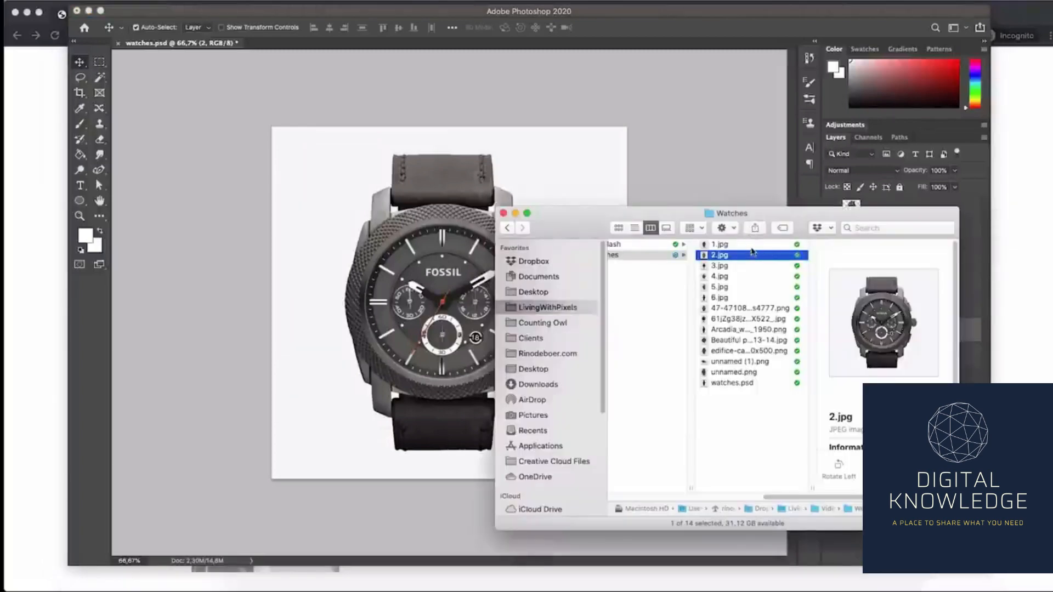
{"action": "left_click", "coordinate": [752, 245]}
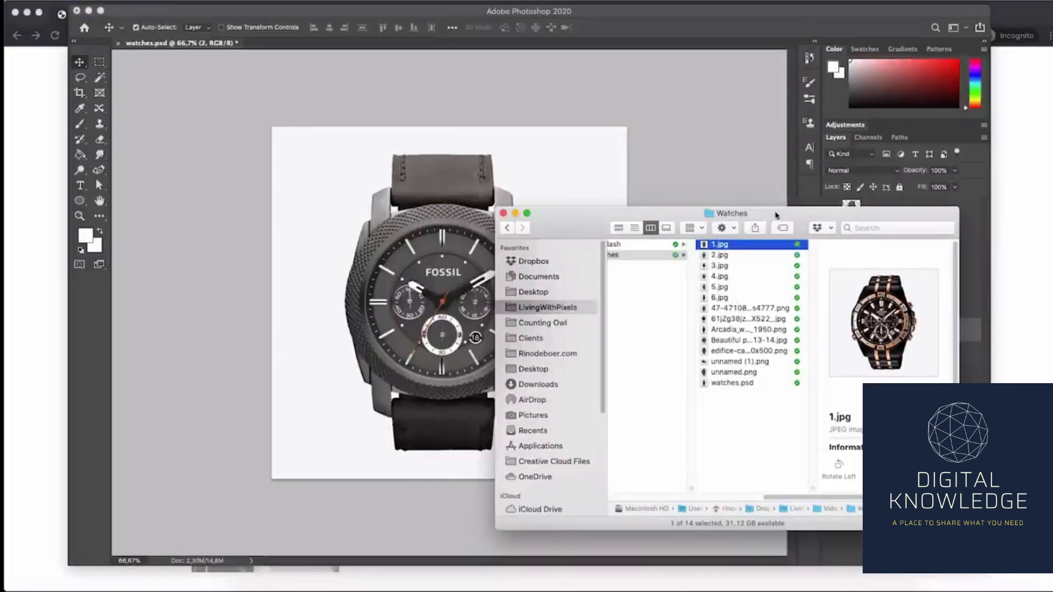
{"action": "left_click_drag", "start_coordinate": [776, 217], "coordinate": [786, 160]}
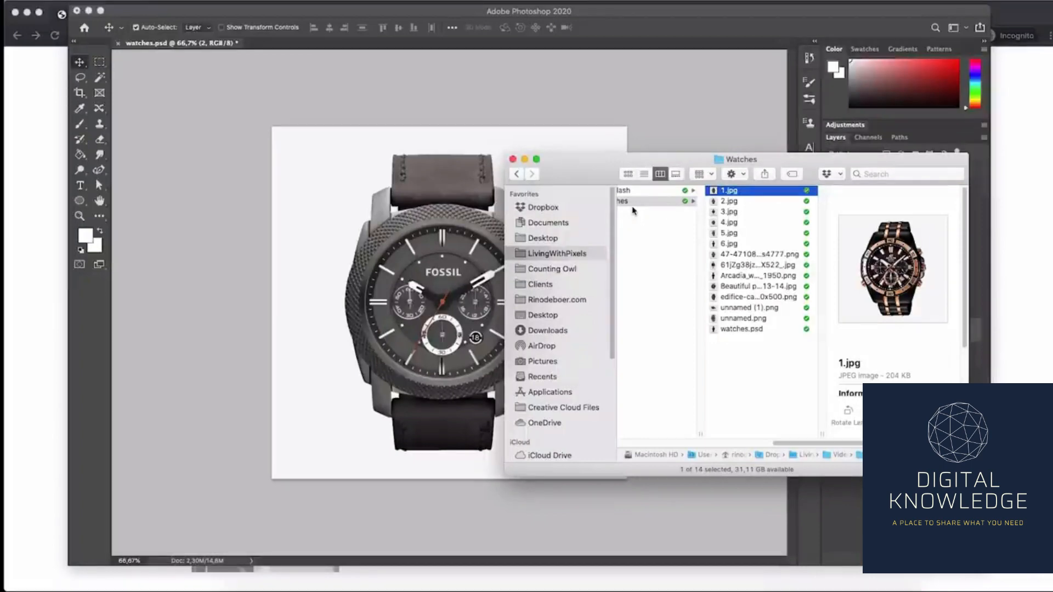
{"action": "left_click", "coordinate": [757, 276]}
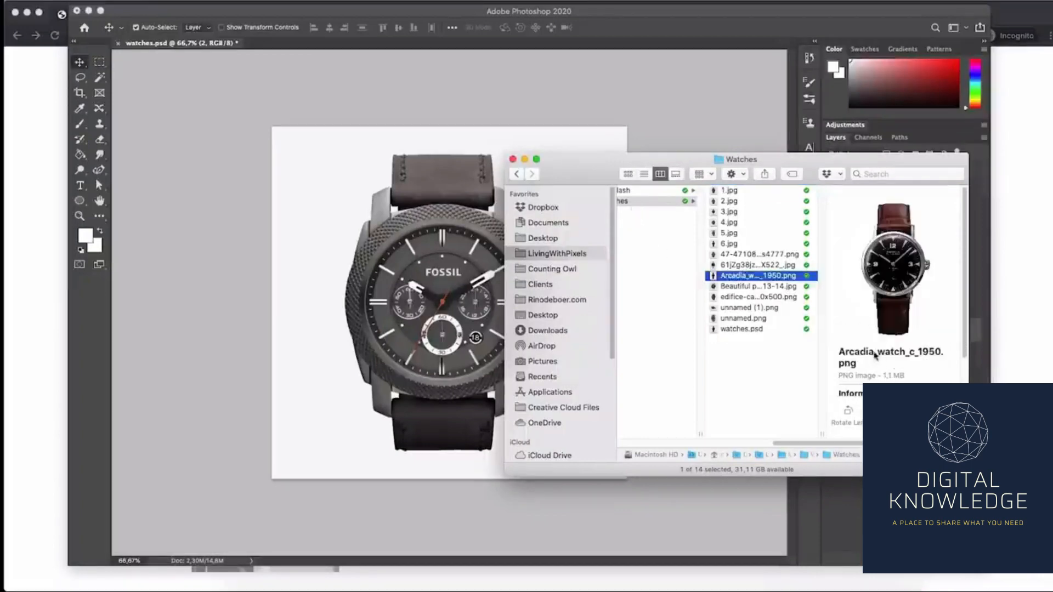
{"action": "left_click_drag", "start_coordinate": [807, 164], "coordinate": [749, 155]}
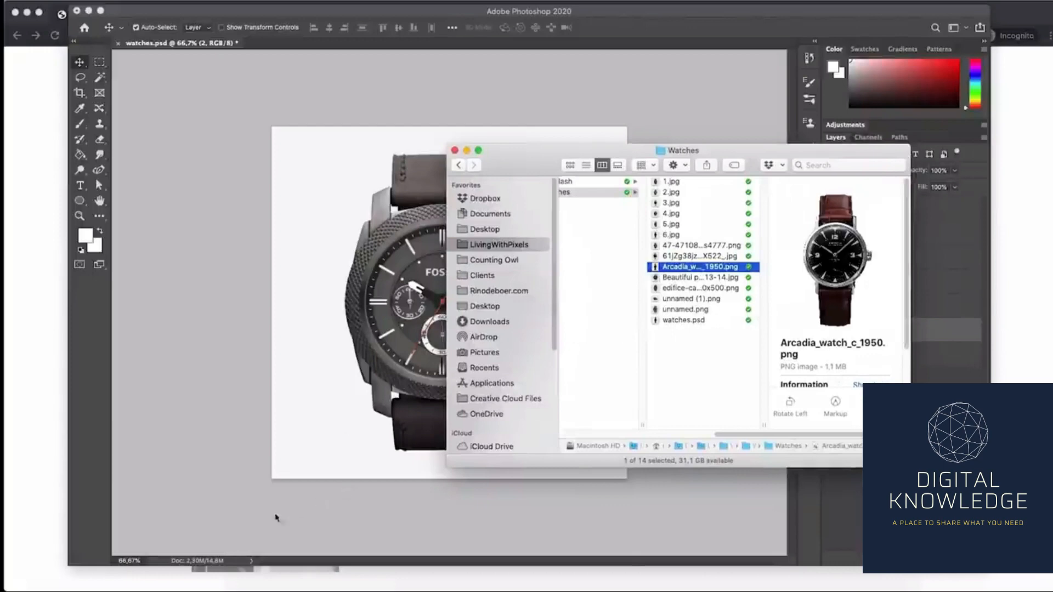
Switch to the Webshop Watches design in Adobe XD and sweep a selection across the eight watch image artboards.
{"action": "left_click", "coordinate": [56, 500]}
{"action": "scroll", "coordinate": [165, 508], "scroll_direction": "down", "scroll_amount": 1}
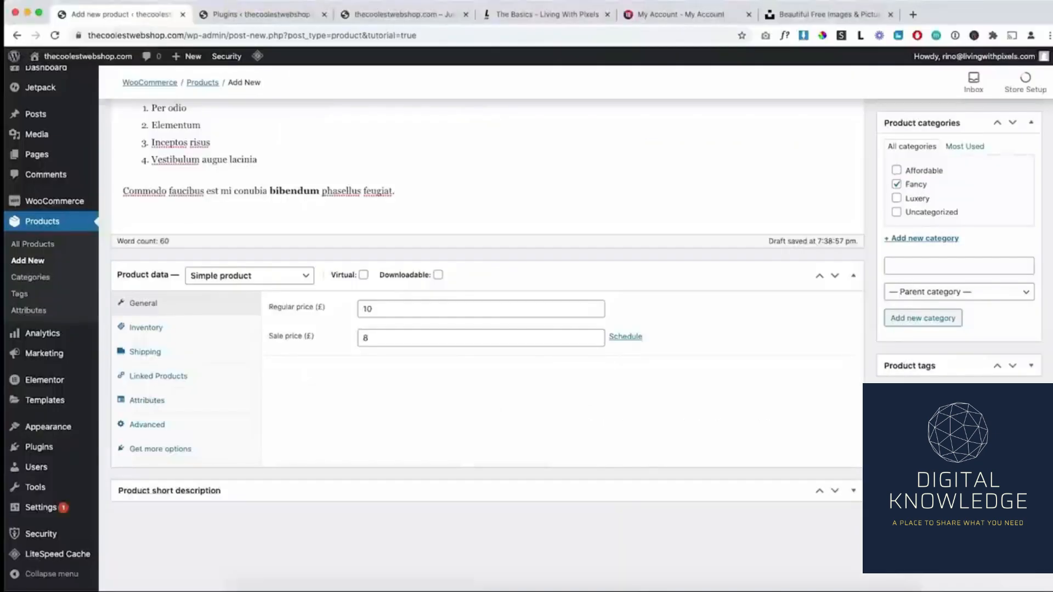
{"action": "left_click", "coordinate": [389, 587]}
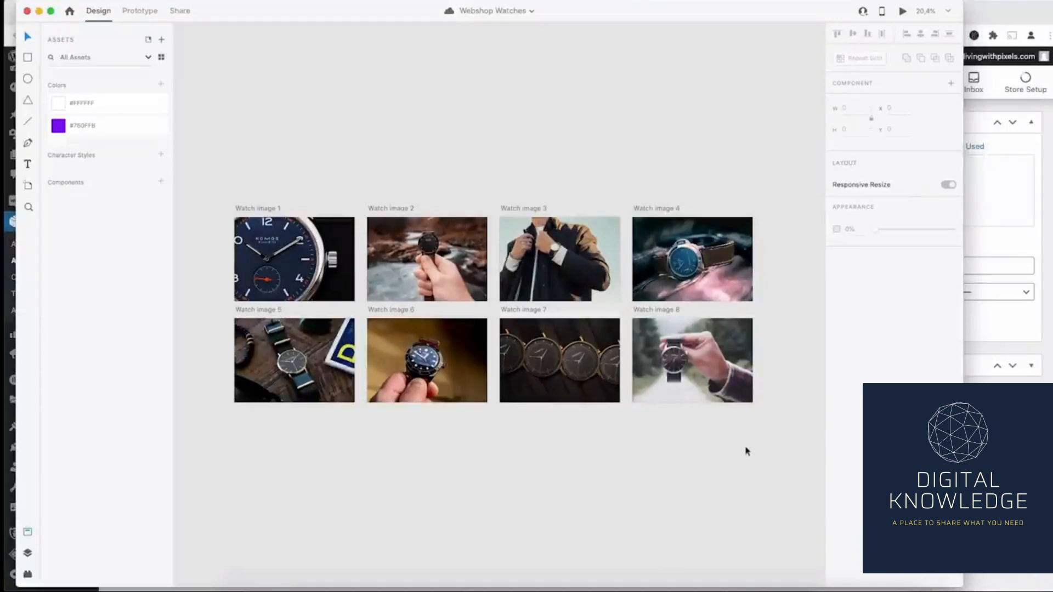
{"action": "left_click_drag", "start_coordinate": [751, 452], "coordinate": [229, 167]}
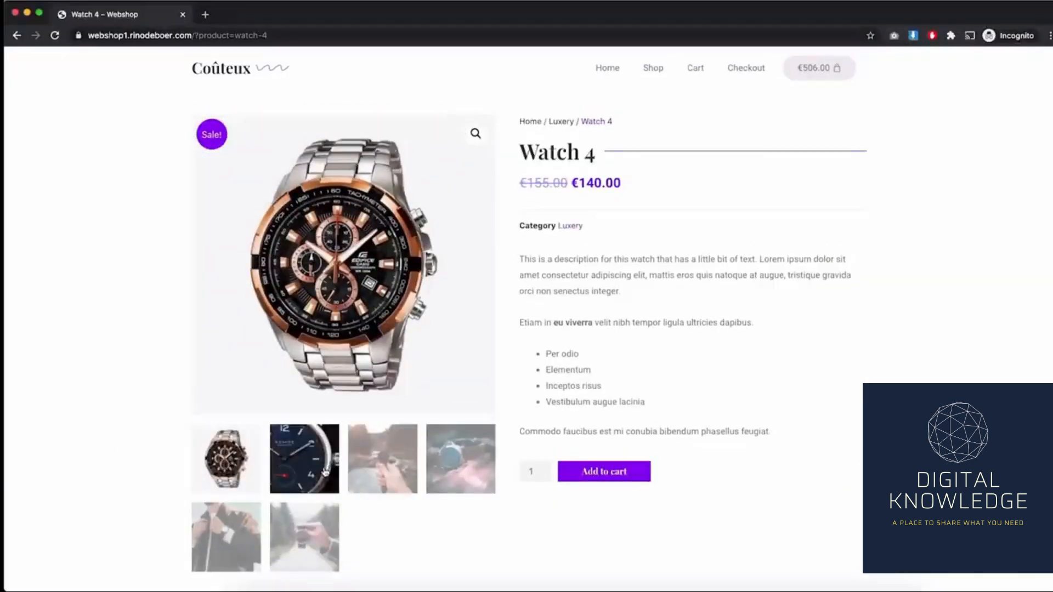
View several gallery photos on the Watch 4 product page, returning to the photo of the watch held above the river.
{"action": "left_click", "coordinate": [382, 458]}
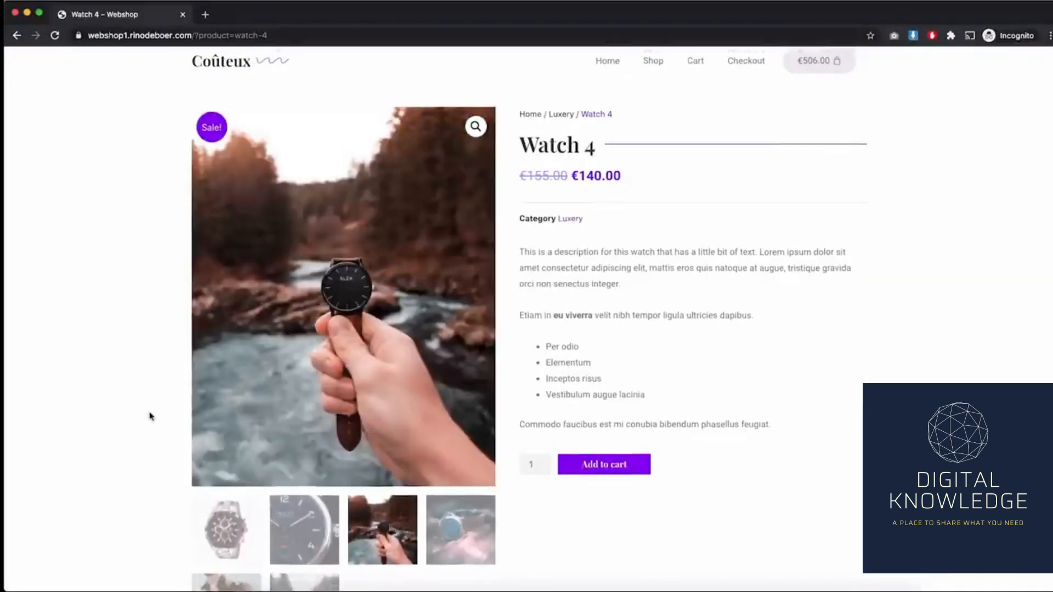
{"action": "left_click", "coordinate": [304, 520]}
{"action": "left_click", "coordinate": [460, 360]}
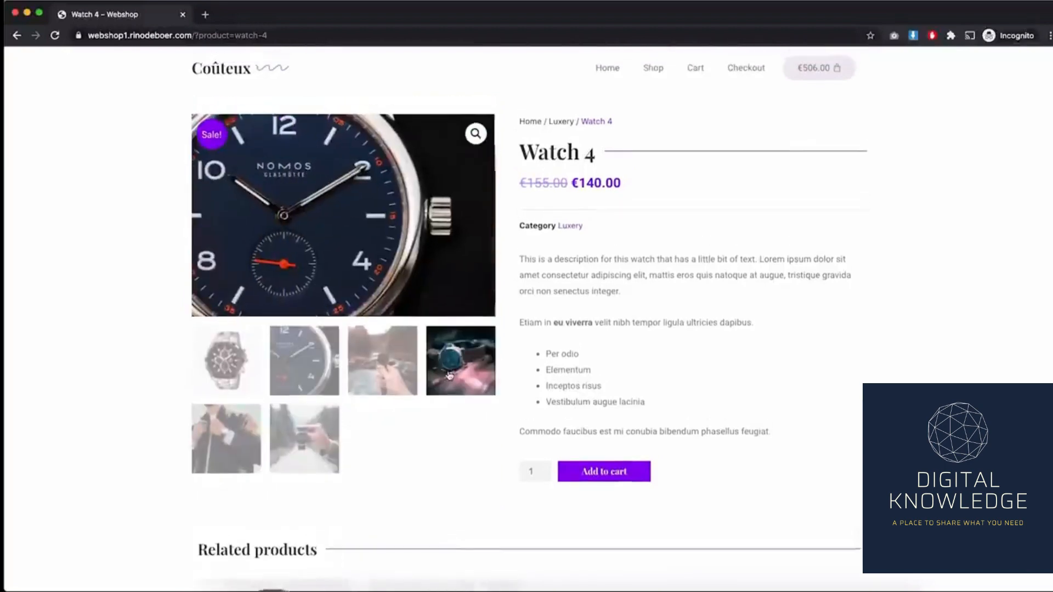
{"action": "left_click", "coordinate": [371, 390]}
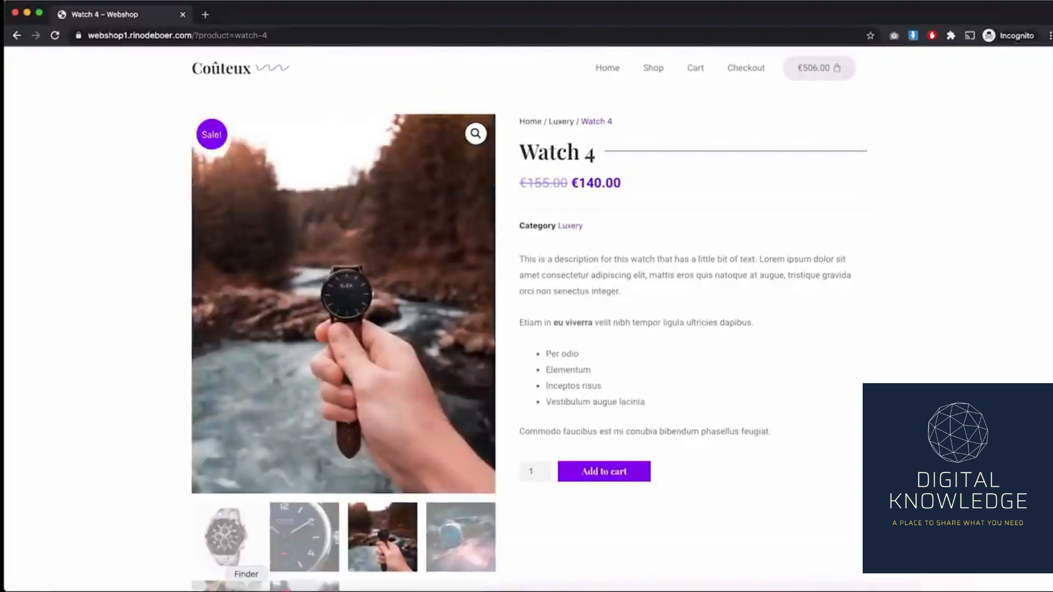
Switch to Finder, open the Unsplash folder and preview the hunters-race photo of the watch on the wooden table.
{"action": "left_click", "coordinate": [245, 588]}
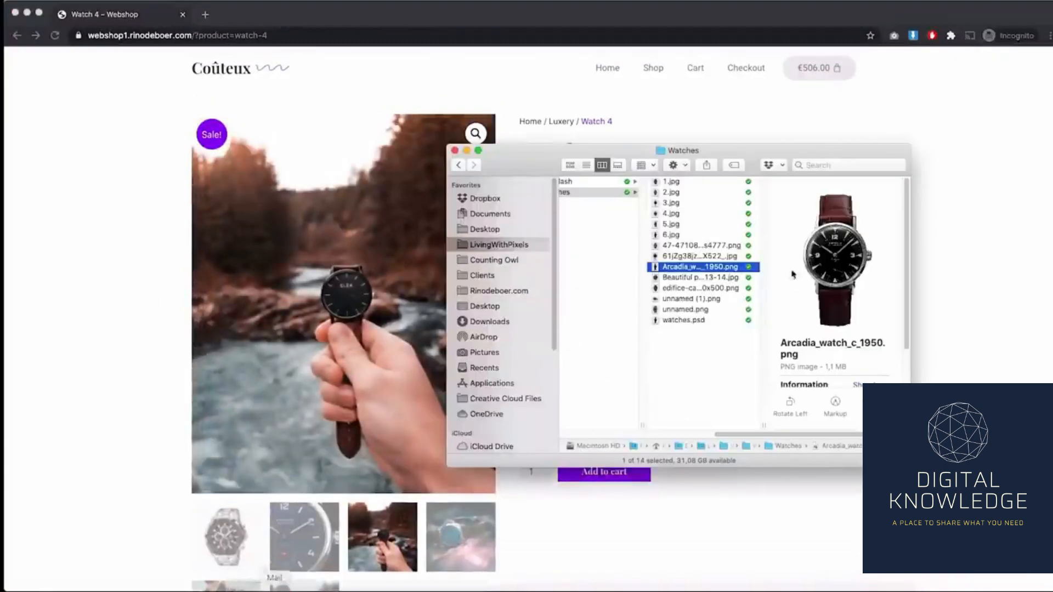
{"action": "left_click", "coordinate": [615, 184]}
{"action": "left_click", "coordinate": [729, 225]}
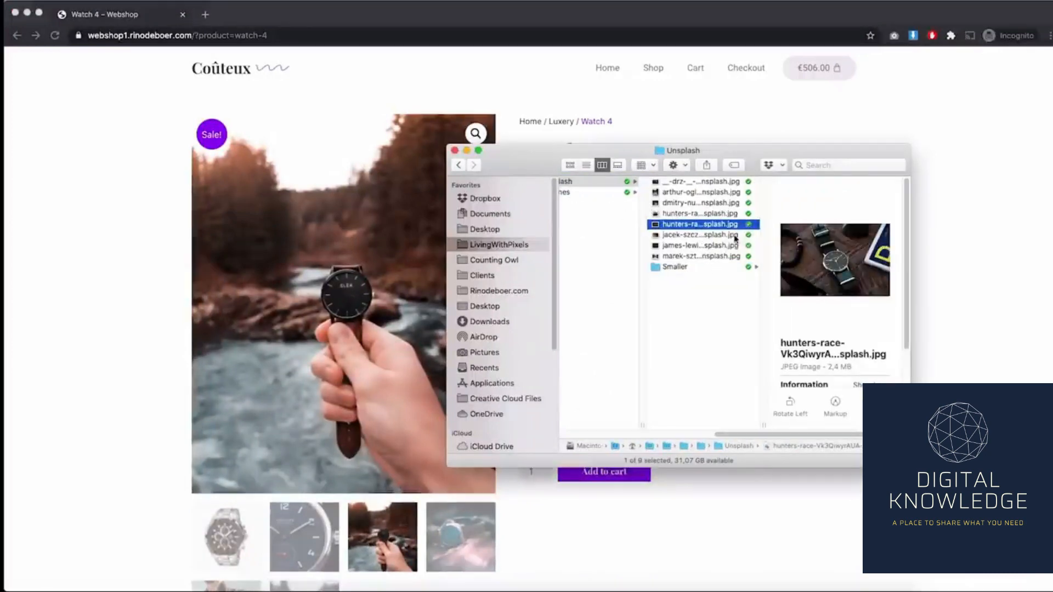
{"action": "key", "text": "space"}
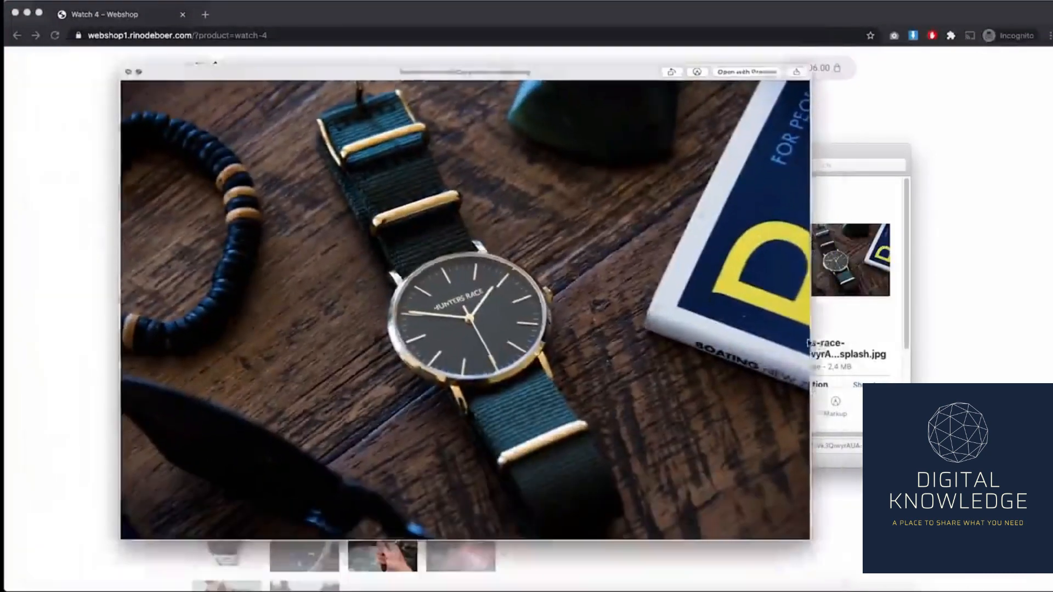
{"action": "key", "text": "space"}
Open the Smaller folder, preview its images from Watch image 1.jpg to Watch image 7.jpg, and return to the browser.
{"action": "left_click", "coordinate": [712, 267]}
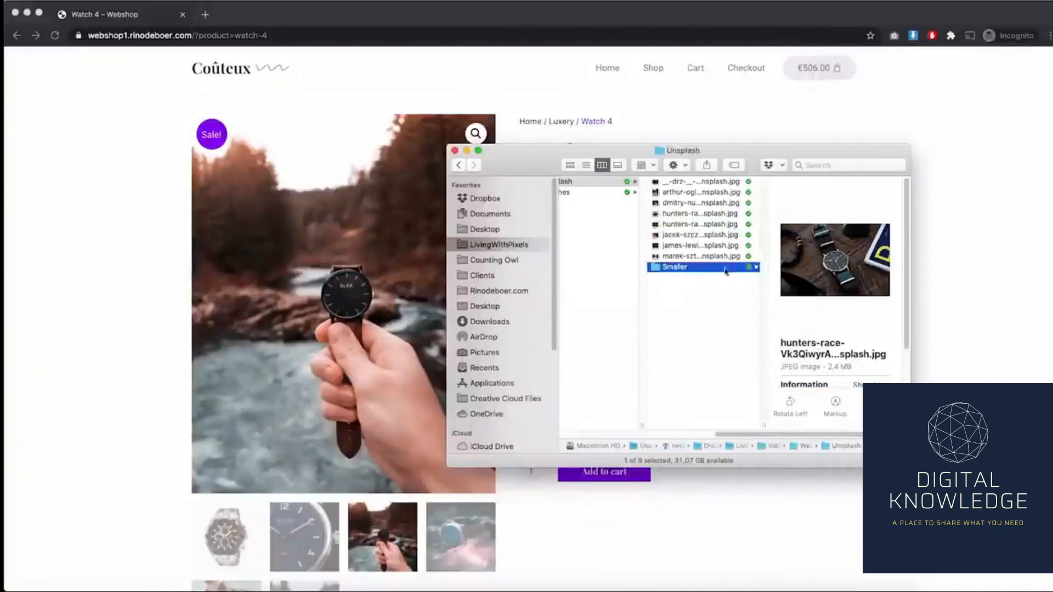
{"action": "left_click", "coordinate": [810, 183]}
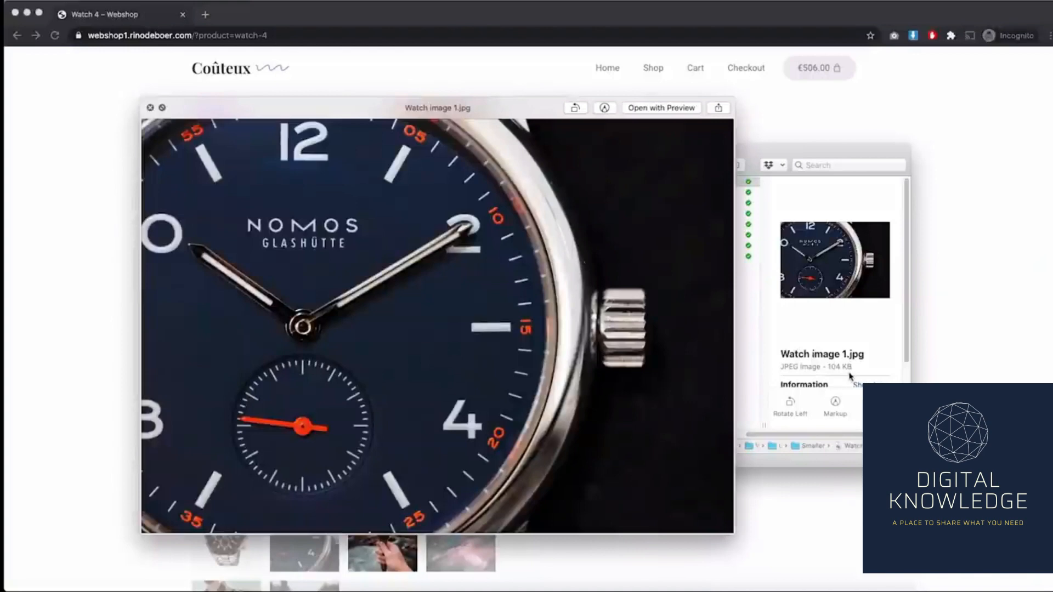
{"action": "key", "text": "Down"}
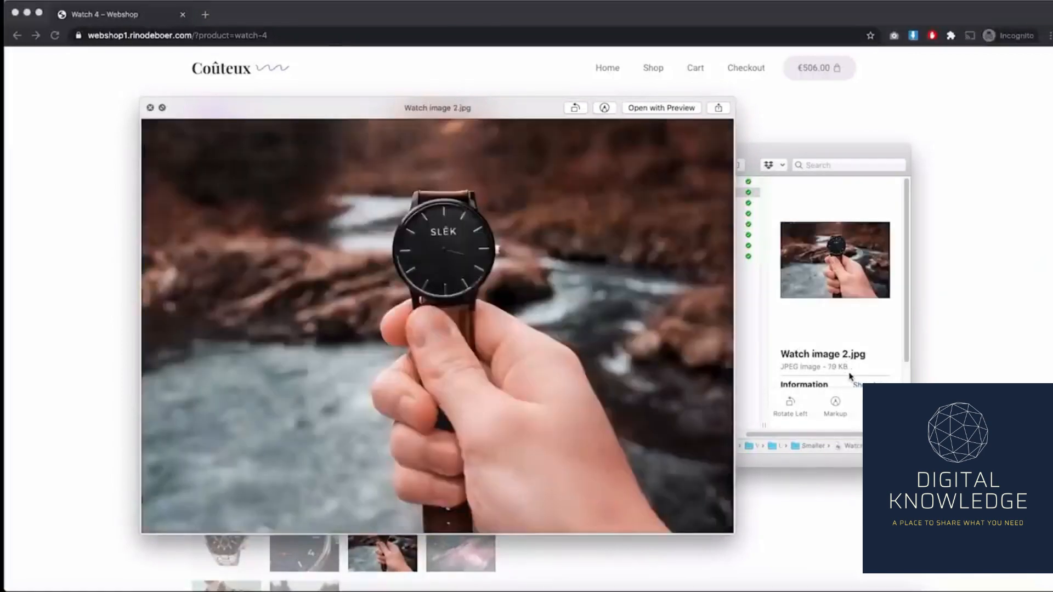
{"action": "key", "text": "Down"}
{"action": "key", "text": "Down"}
{"action": "key", "text": "Down"}
{"action": "key", "text": "Down"}
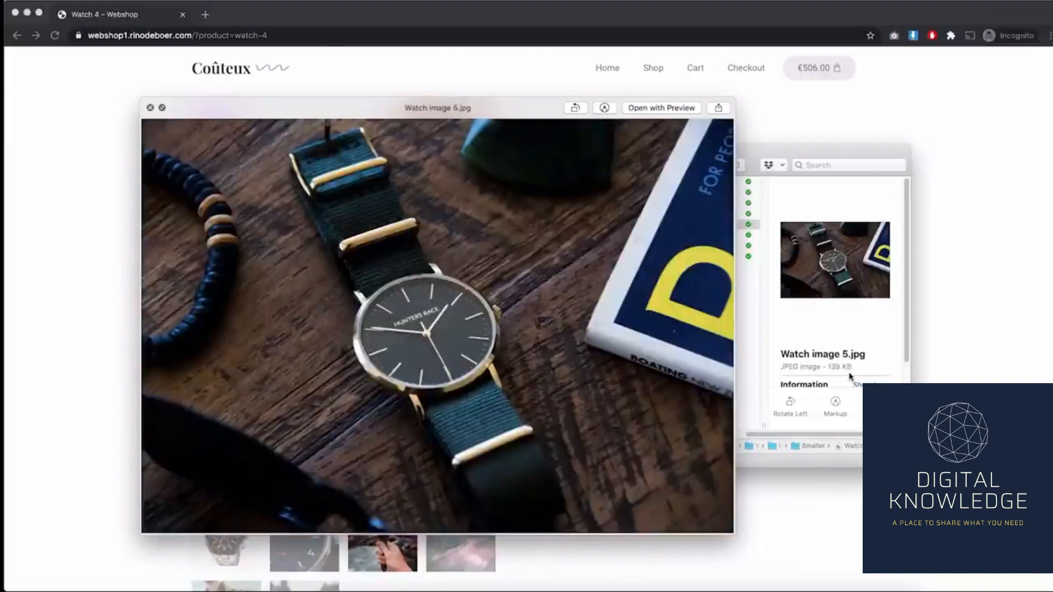
{"action": "key", "text": "Down"}
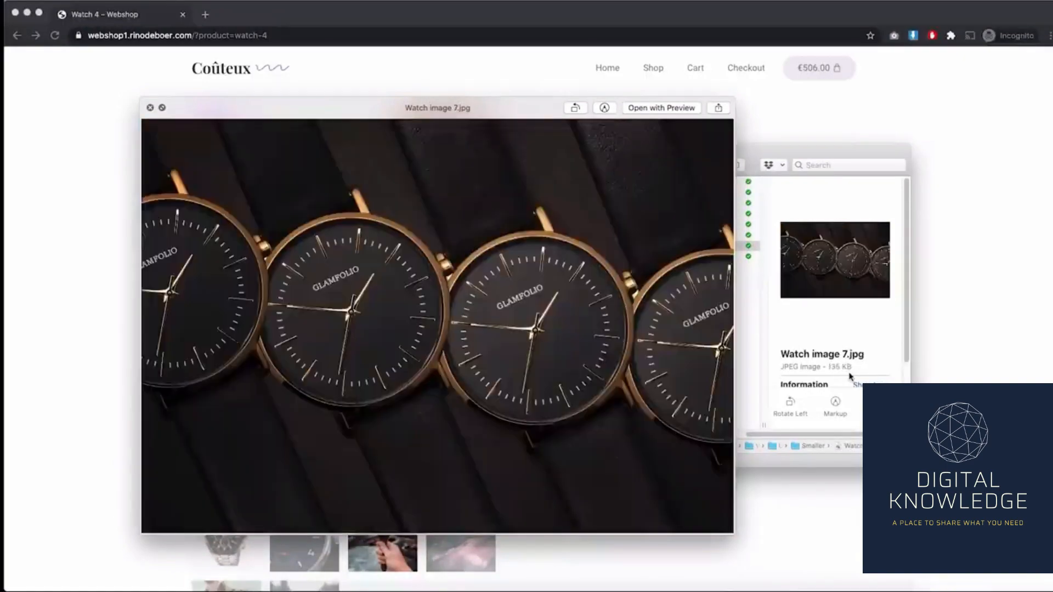
{"action": "key", "text": "space"}
{"action": "left_click", "coordinate": [382, 516]}
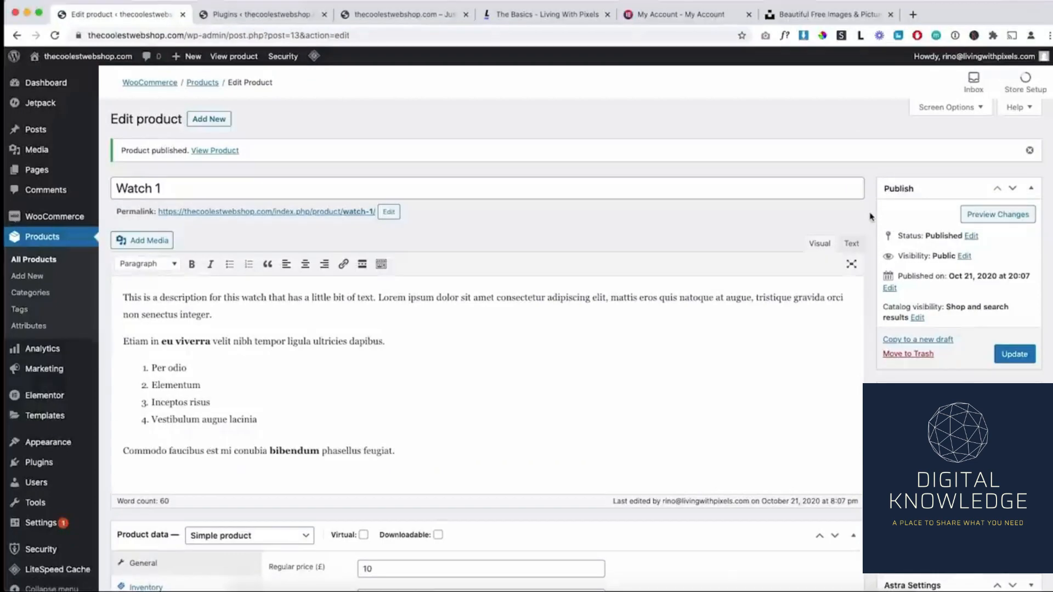
Reload the thecoolestwebshop.com storefront and open the Watch 1 product page from the Shop page.
{"action": "left_click", "coordinate": [384, 15]}
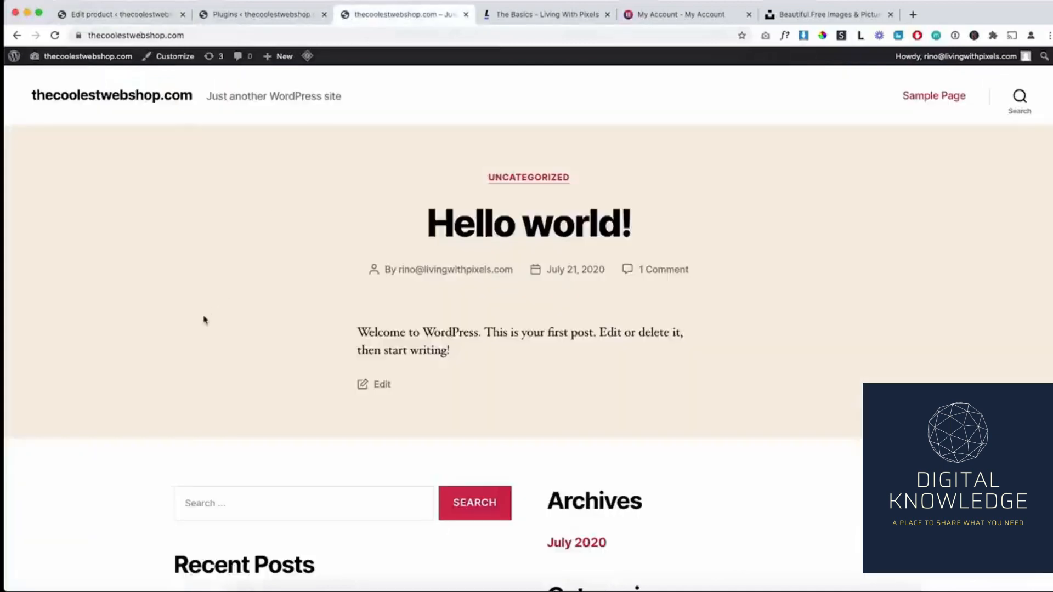
{"action": "left_click", "coordinate": [55, 35]}
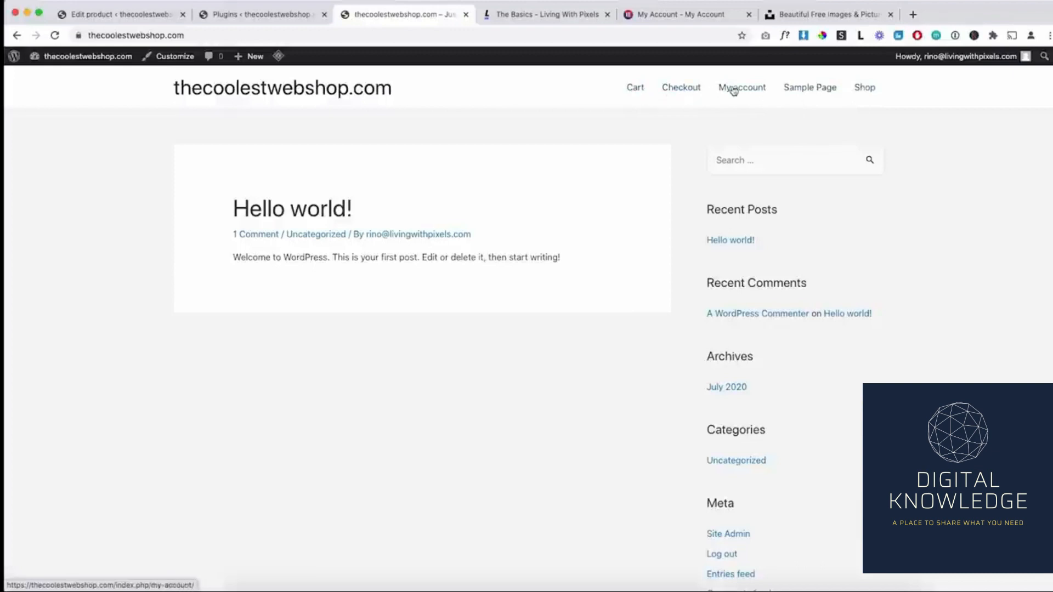
{"action": "left_click", "coordinate": [862, 92]}
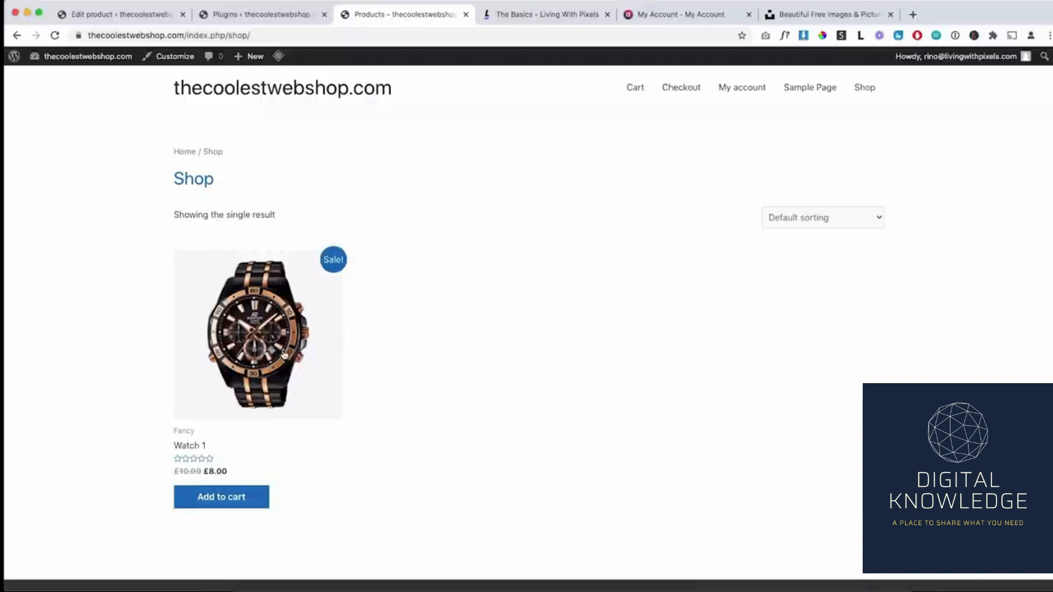
{"action": "left_click", "coordinate": [284, 354]}
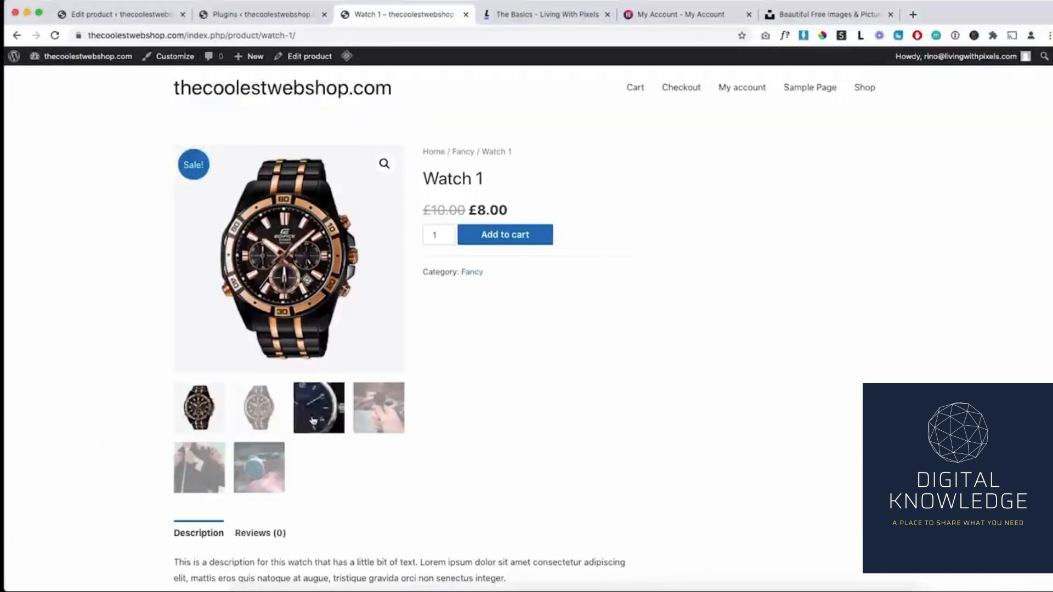
Review the Watch 1 product's settings in WordPress, update the product and check its product page.
{"action": "left_click", "coordinate": [132, 14]}
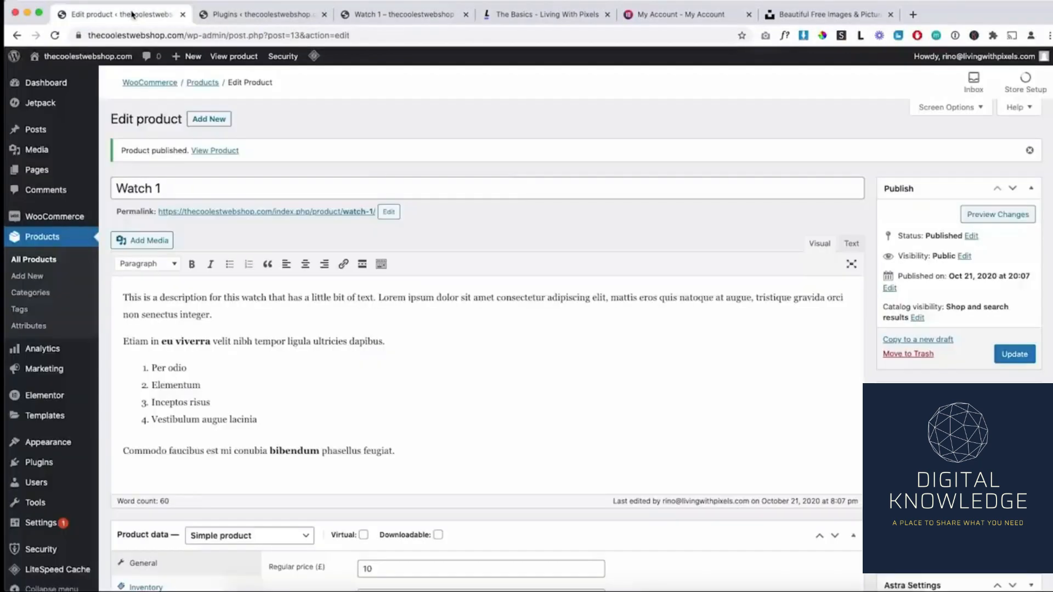
{"action": "scroll", "coordinate": [860, 436], "scroll_direction": "down", "scroll_amount": 10}
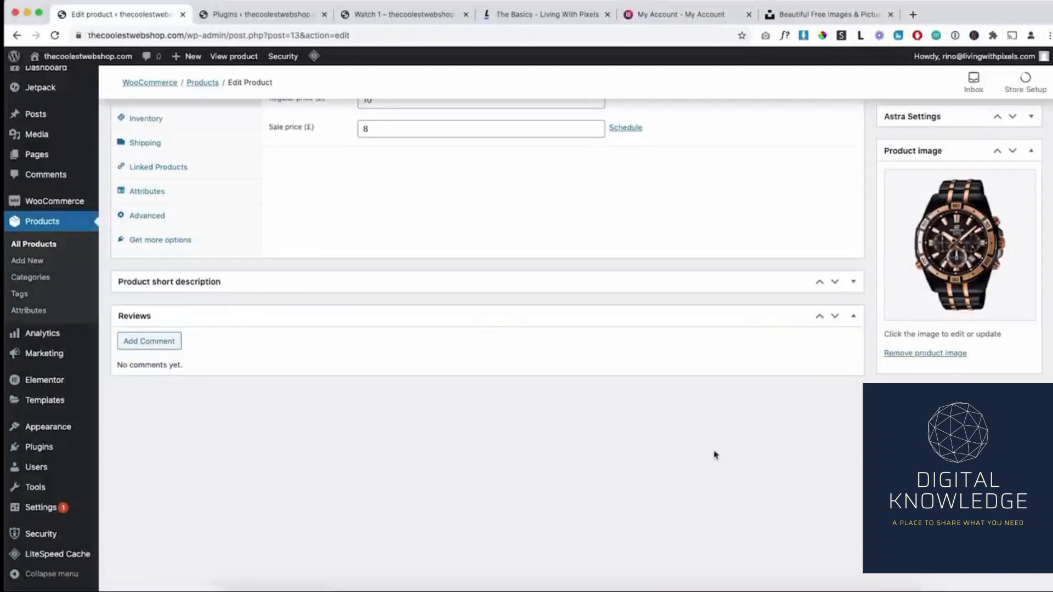
{"action": "left_click", "coordinate": [368, 15]}
{"action": "left_click", "coordinate": [123, 14]}
{"action": "scroll", "coordinate": [486, 329], "scroll_direction": "up", "scroll_amount": 10}
{"action": "left_click", "coordinate": [1030, 352]}
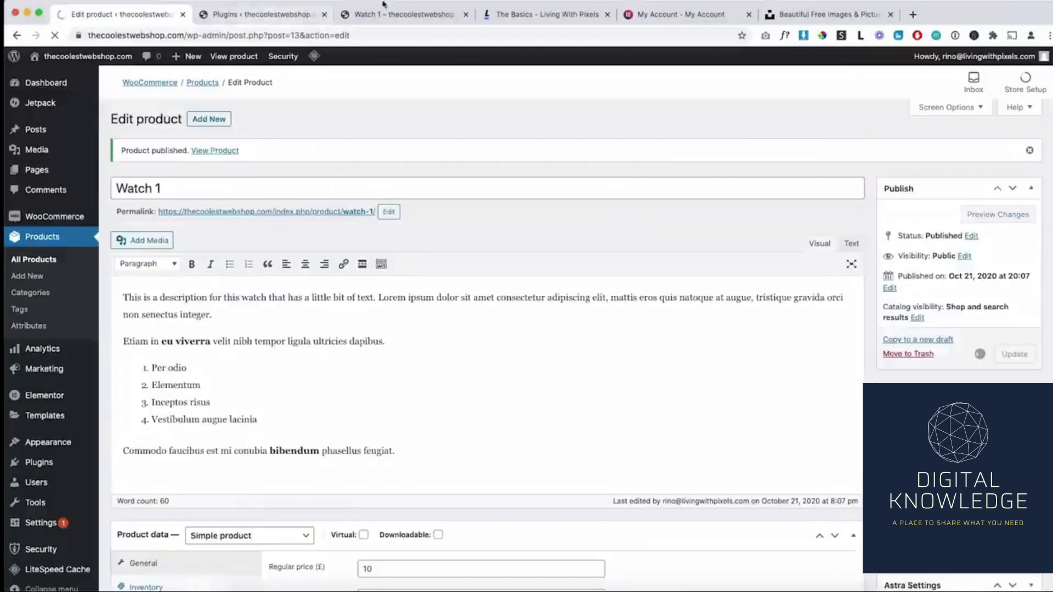
{"action": "left_click", "coordinate": [403, 14]}
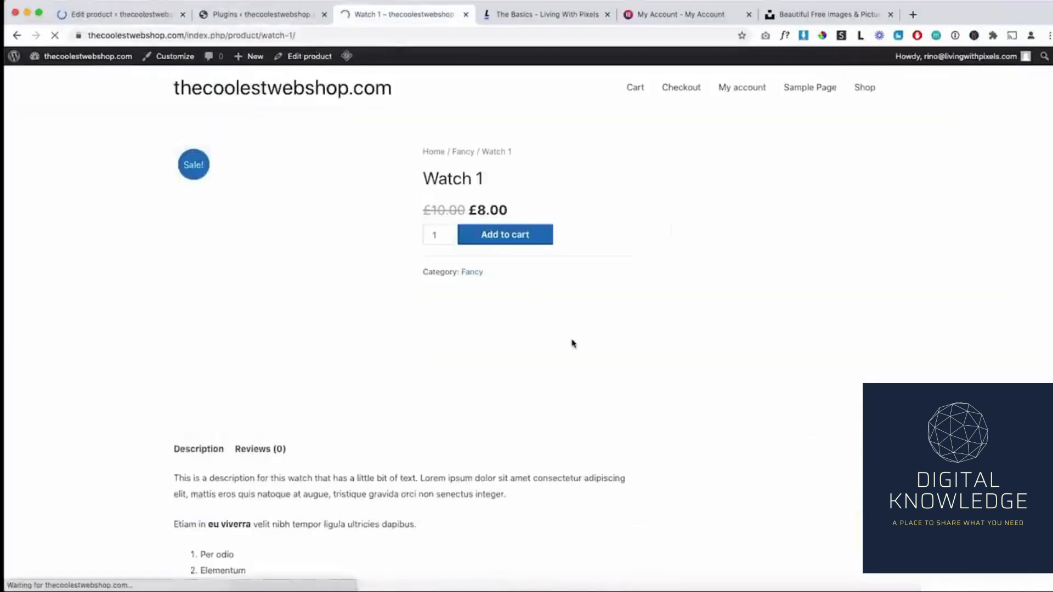
Open the Single Product templates in the Theme Builder.
{"action": "left_click", "coordinate": [258, 14]}
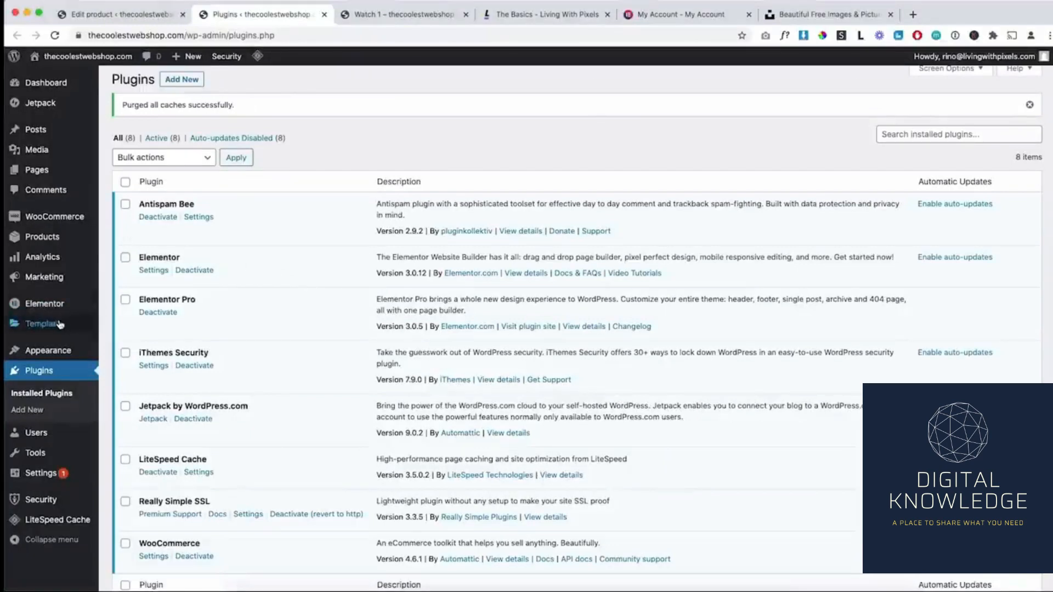
{"action": "mouse_move", "coordinate": [101, 323]}
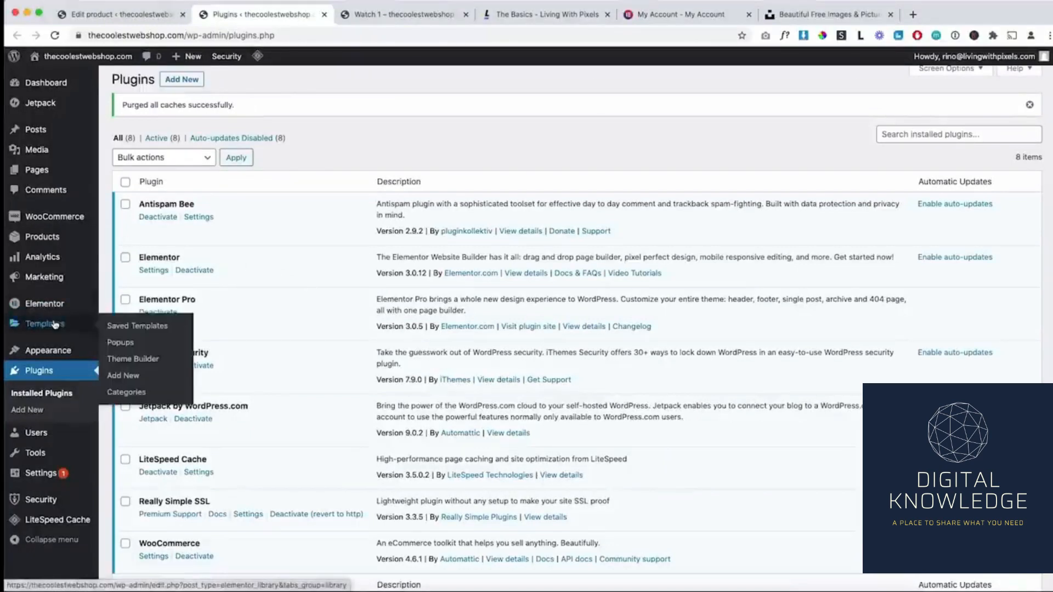
{"action": "left_click", "coordinate": [127, 360]}
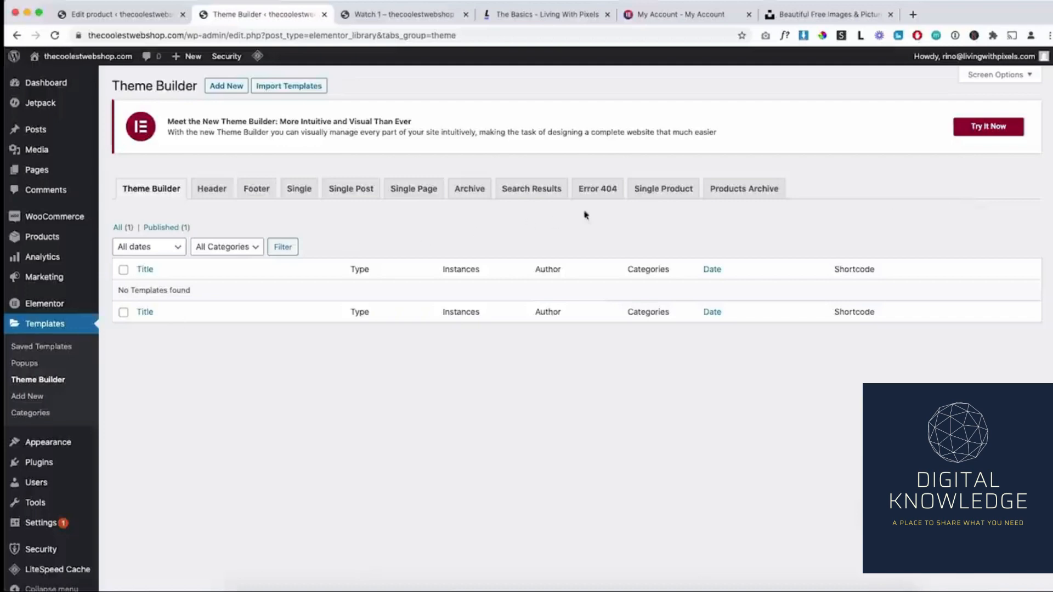
{"action": "left_click", "coordinate": [671, 195]}
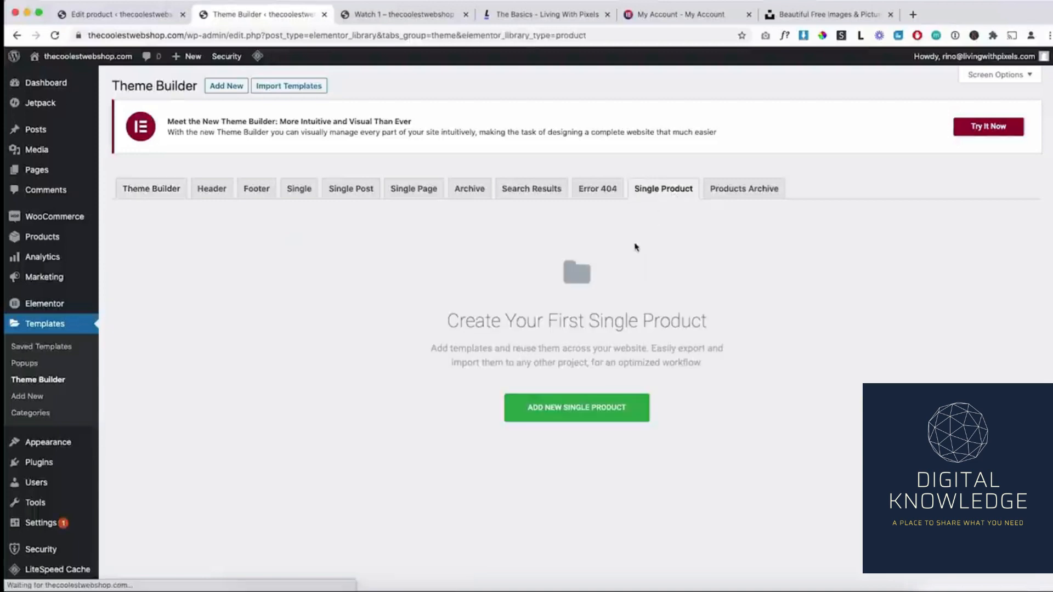
Start a new template, keep Single Product as its type and name it "Product template v1".
{"action": "left_click", "coordinate": [567, 415]}
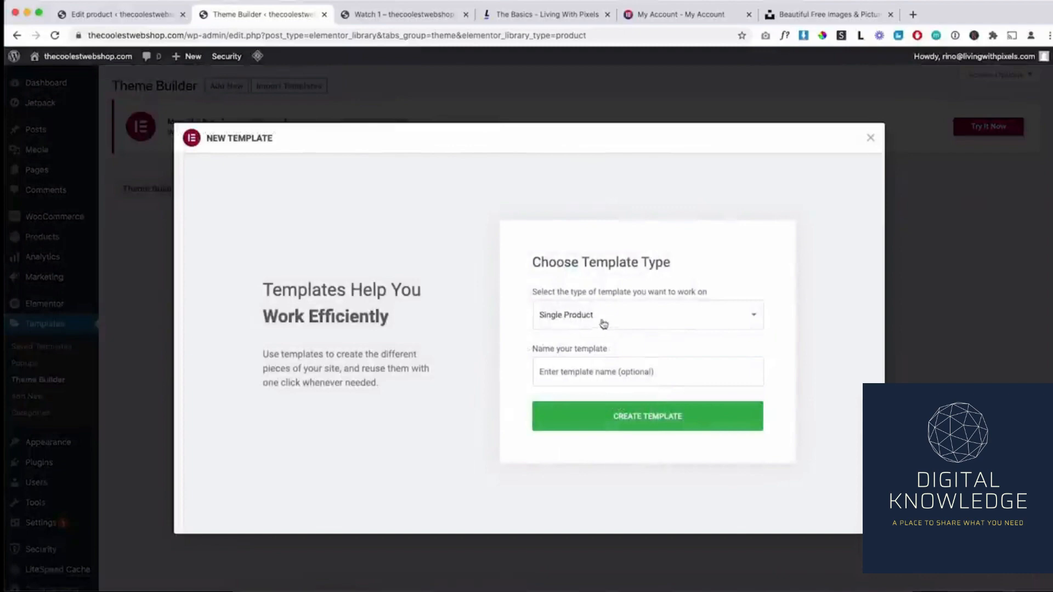
{"action": "left_click", "coordinate": [599, 322]}
{"action": "left_click", "coordinate": [502, 323]}
{"action": "left_click", "coordinate": [566, 320]}
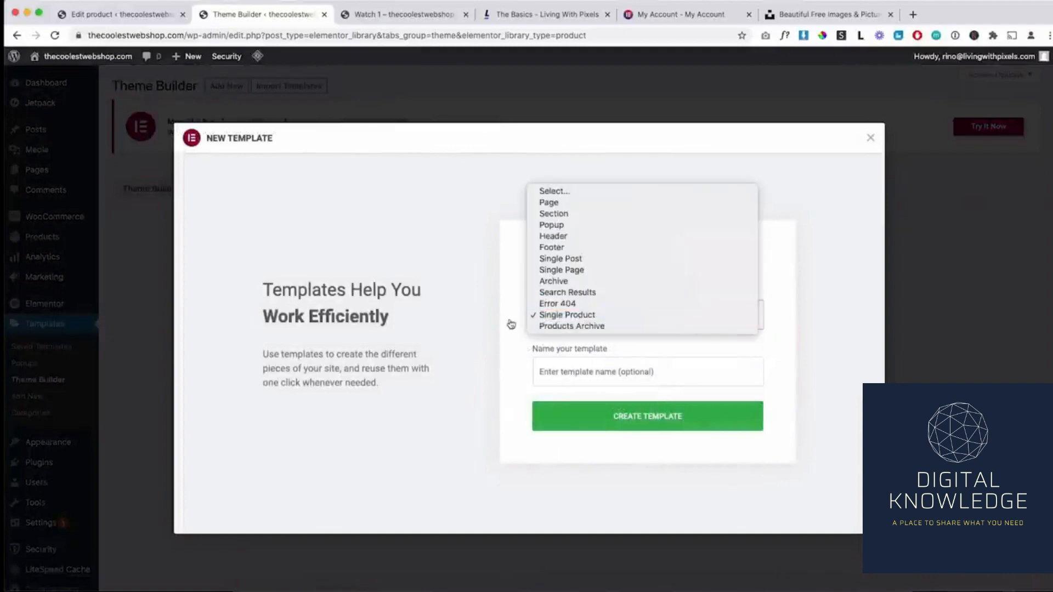
{"action": "left_click", "coordinate": [503, 325]}
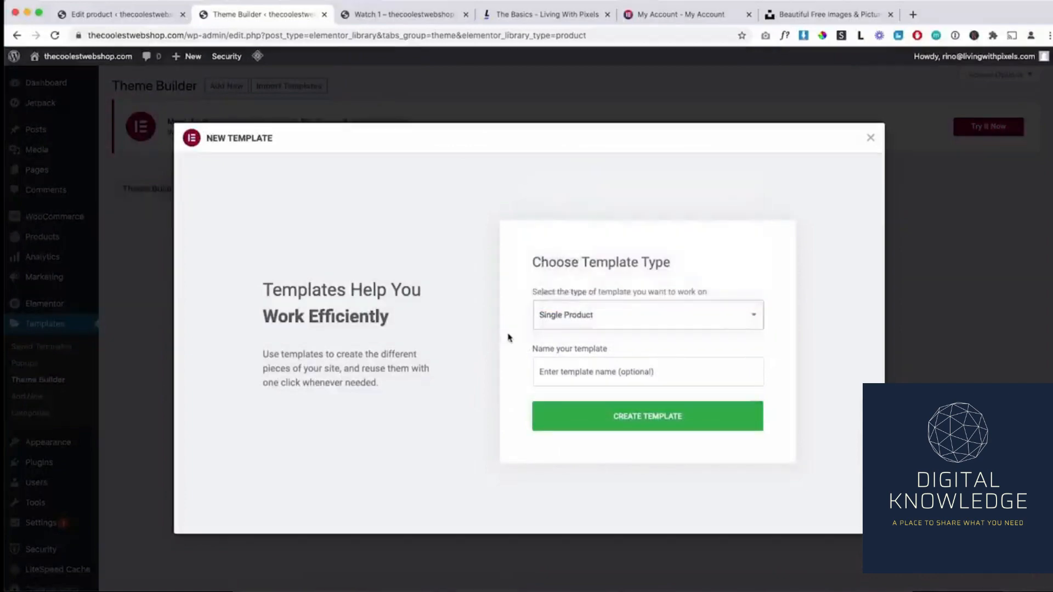
{"action": "left_click", "coordinate": [572, 371]}
{"action": "type", "text": "Product"}
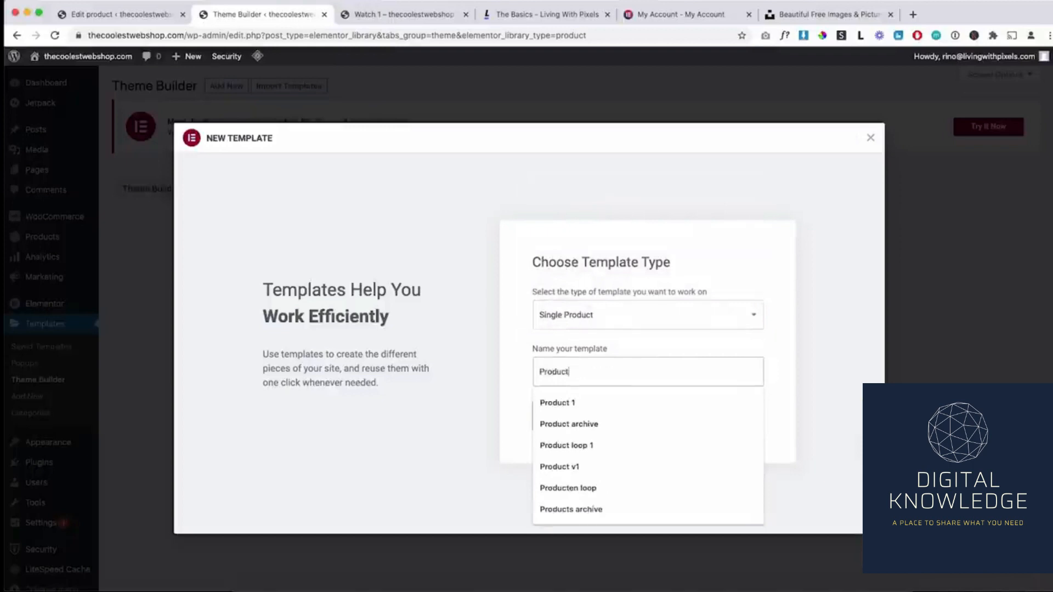
{"action": "type", "text": " template v1"}
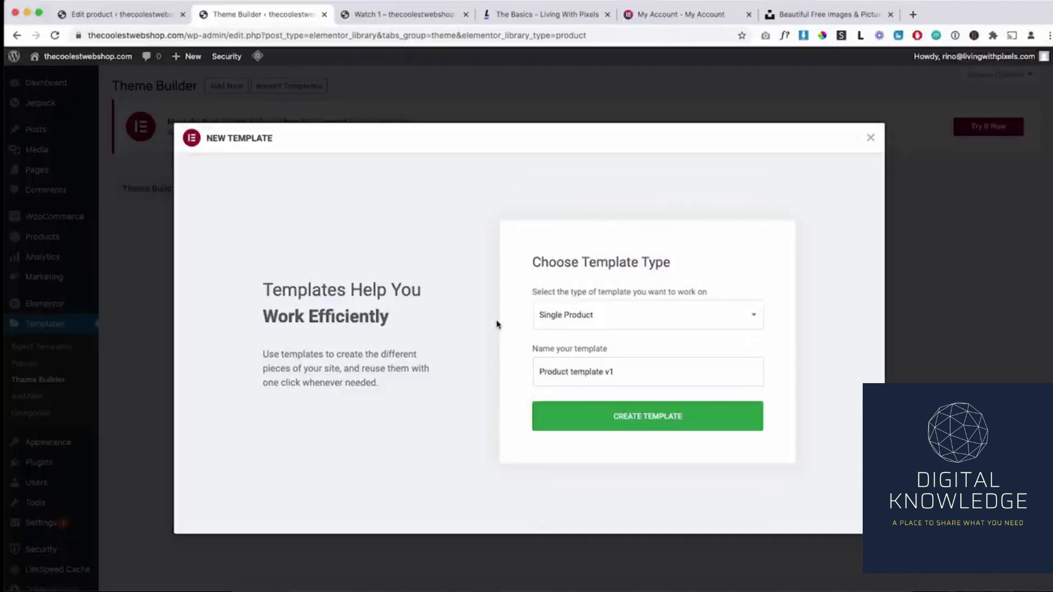
{"action": "left_click", "coordinate": [679, 376]}
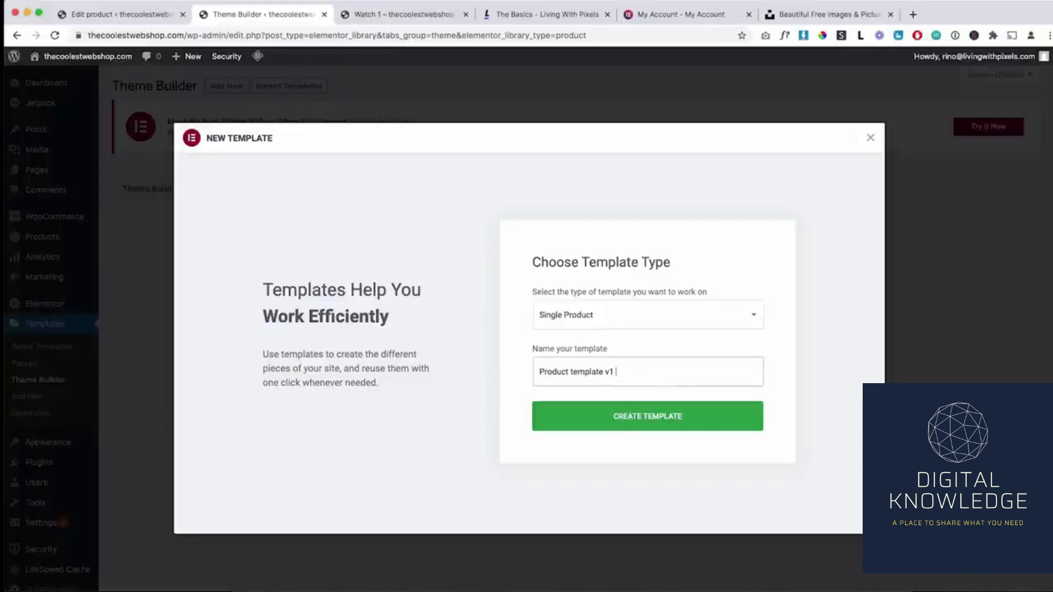
{"action": "type", "text": "asdfgasdfas"}
{"action": "key", "text": "BackSpace"}
{"action": "key", "text": "BackSpace"}
{"action": "key", "text": "BackSpace"}
{"action": "key", "text": "BackSpace"}
{"action": "key", "text": "BackSpace"}
{"action": "key", "text": "BackSpace"}
{"action": "key", "text": "BackSpace"}
{"action": "key", "text": "BackSpace"}
{"action": "key", "text": "BackSpace"}
{"action": "key", "text": "BackSpace"}
{"action": "key", "text": "BackSpace"}
{"action": "key", "text": "BackSpace"}
{"action": "key", "text": "BackSpace"}
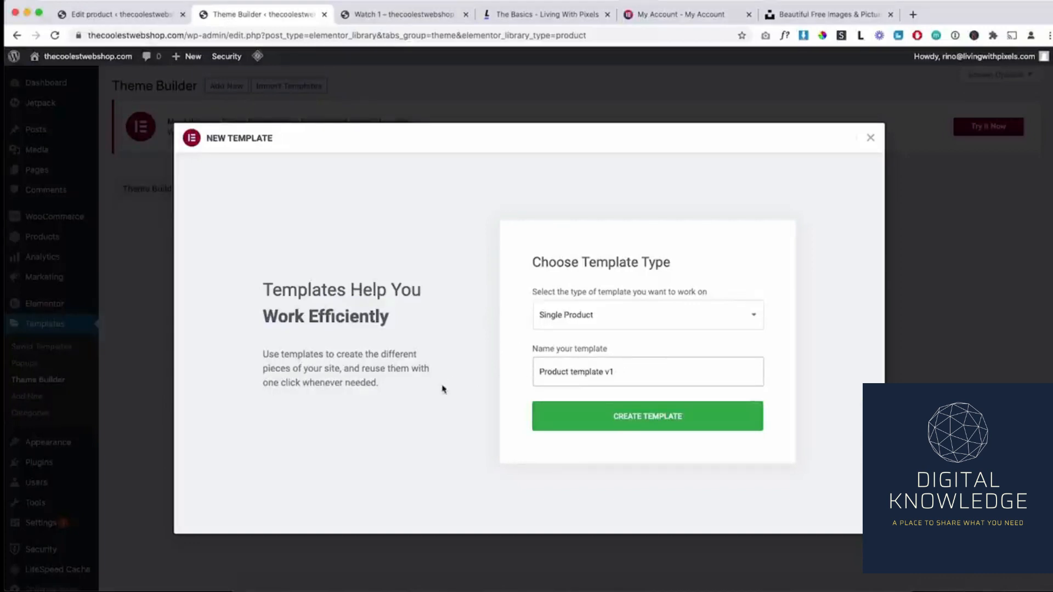
Create the template and close the block library without inserting a ready-made block.
{"action": "left_click", "coordinate": [618, 423]}
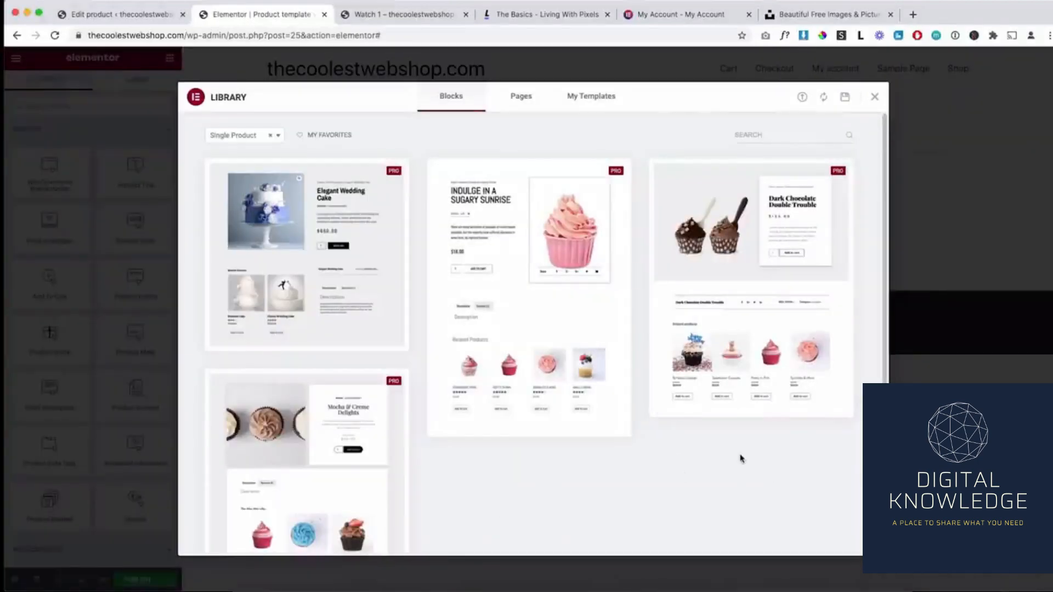
{"action": "left_click", "coordinate": [876, 99]}
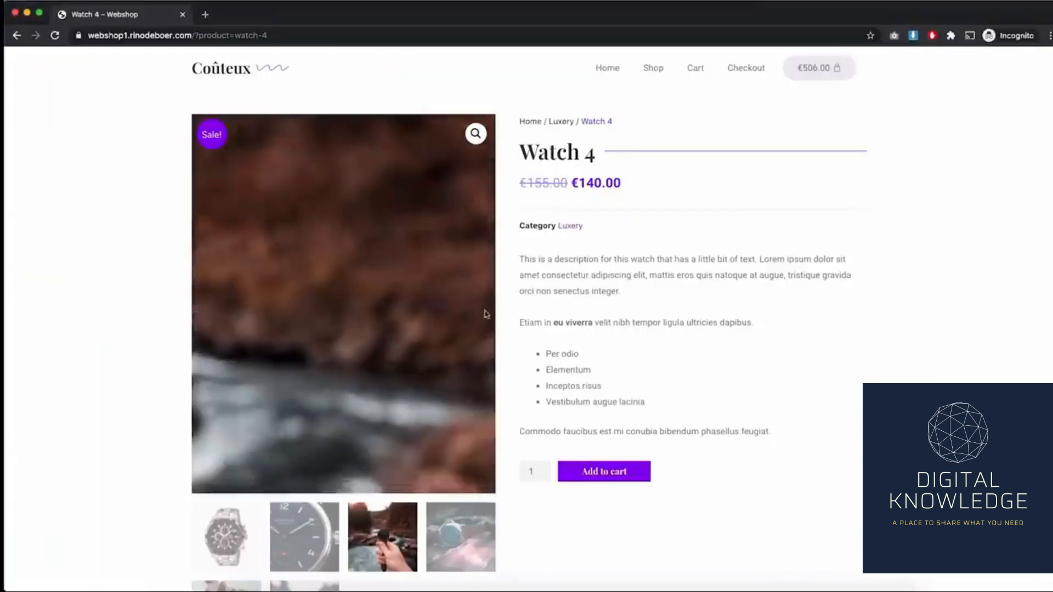
Review the layout of the Watch 4 example product page, including its gallery, description and cart section.
{"action": "scroll", "coordinate": [835, 410], "scroll_direction": "down", "scroll_amount": 2}
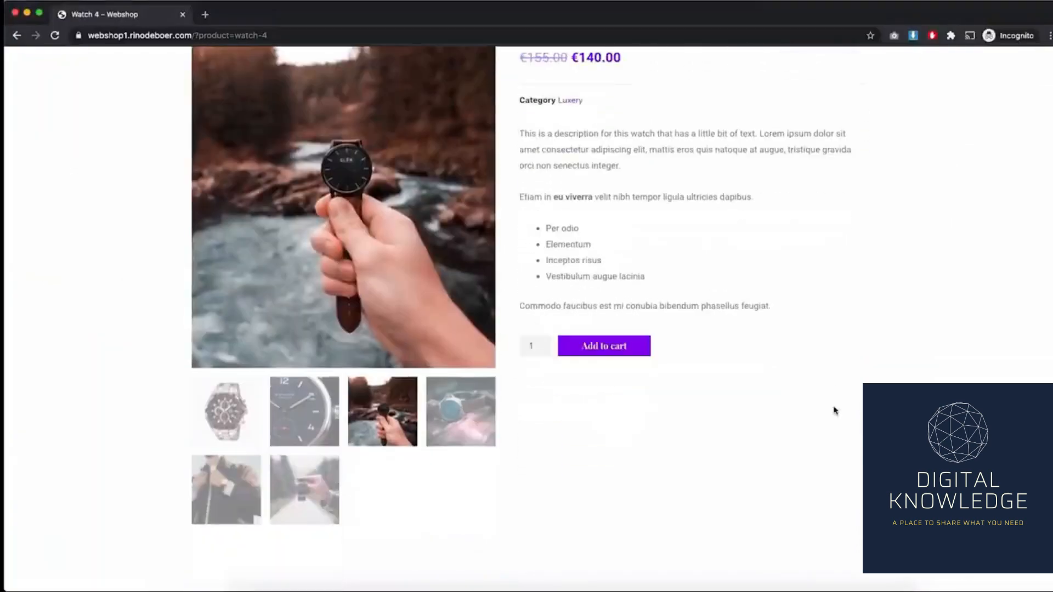
{"action": "scroll", "coordinate": [834, 410], "scroll_direction": "up", "scroll_amount": 3}
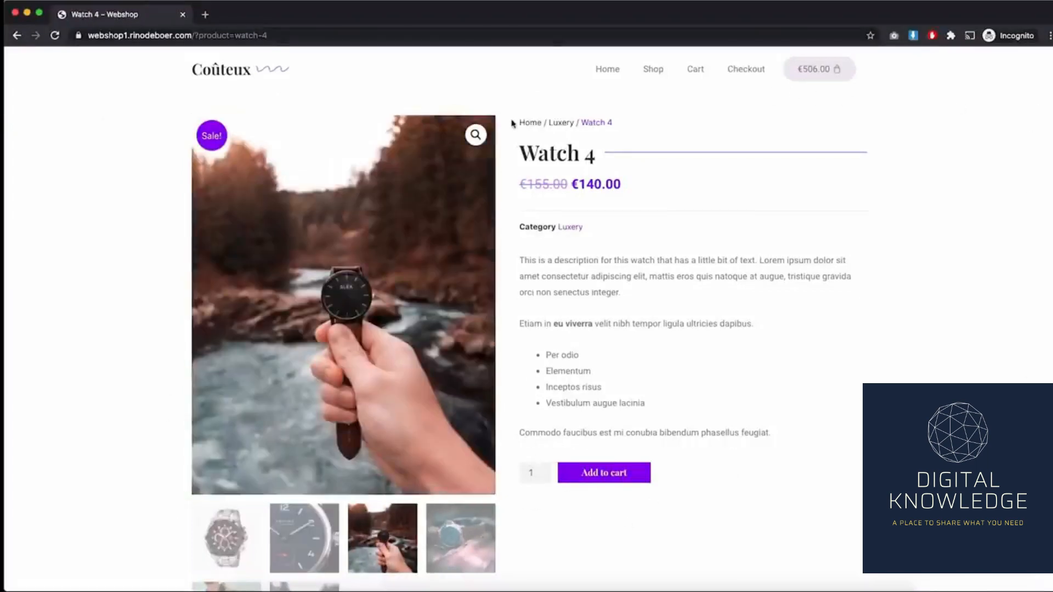
Examine the Watch 4 example page's product details column and its Related products section.
{"action": "left_click_drag", "start_coordinate": [511, 123], "coordinate": [782, 554]}
{"action": "left_click", "coordinate": [780, 524]}
{"action": "scroll", "coordinate": [783, 524], "scroll_direction": "down", "scroll_amount": 8}
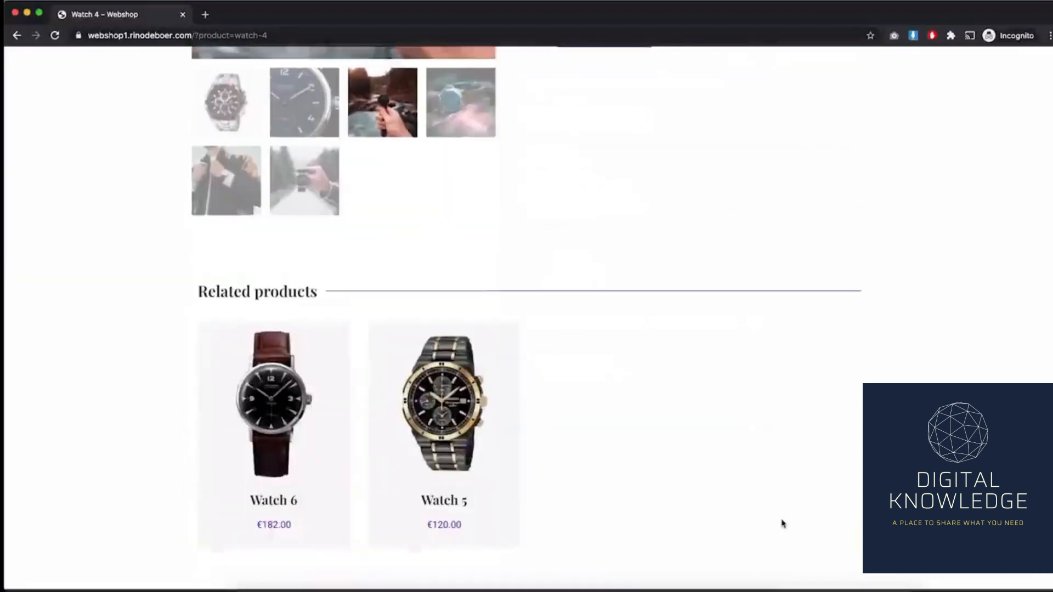
{"action": "left_click_drag", "start_coordinate": [198, 276], "coordinate": [283, 276]}
{"action": "left_click", "coordinate": [283, 276]}
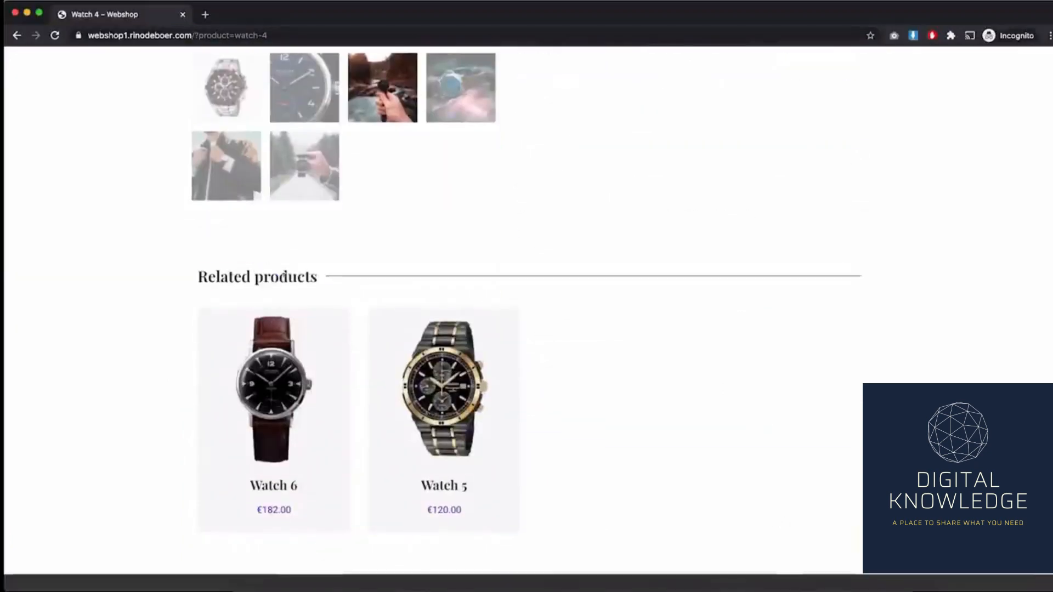
{"action": "scroll", "coordinate": [154, 315], "scroll_direction": "up", "scroll_amount": 8}
{"action": "scroll", "coordinate": [154, 315], "scroll_direction": "down", "scroll_amount": 8}
{"action": "scroll", "coordinate": [192, 348], "scroll_direction": "up", "scroll_amount": 8}
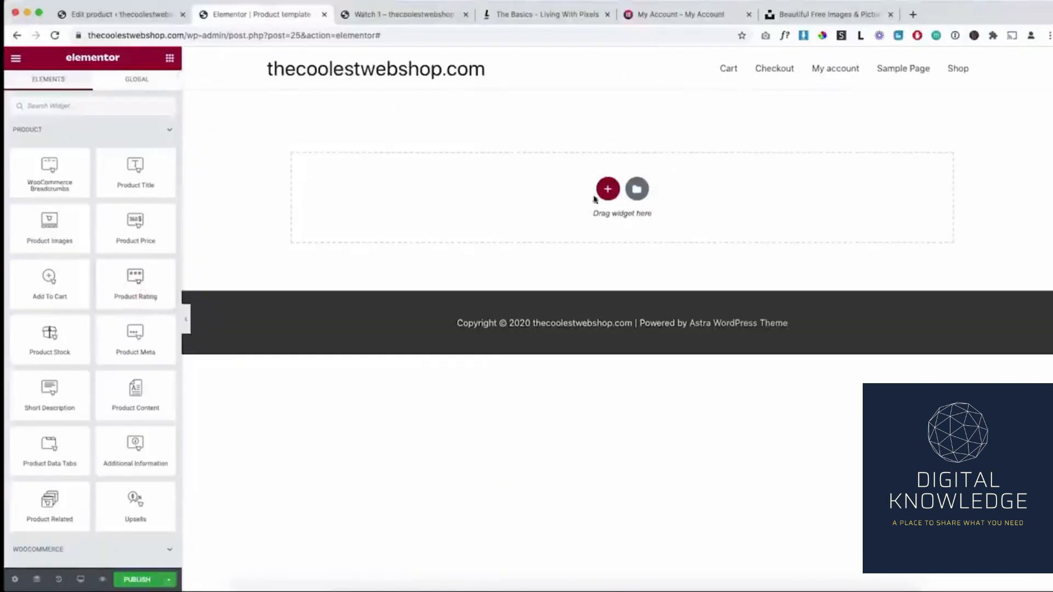
Insert a section with two equal columns and set its top and bottom padding to 60, leaving the sides at 0.
{"action": "left_click", "coordinate": [609, 191]}
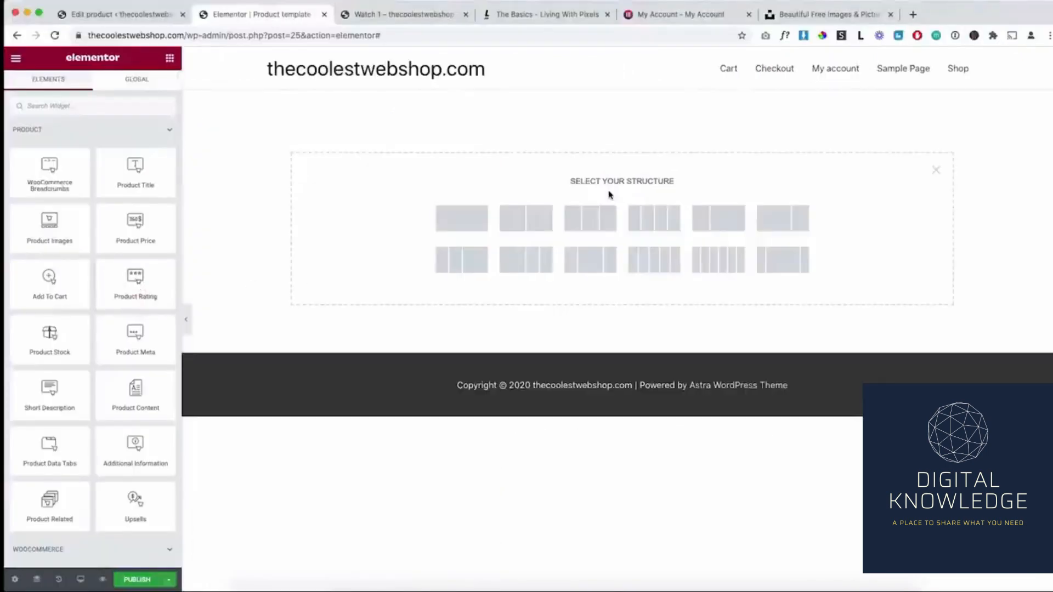
{"action": "left_click", "coordinate": [532, 226]}
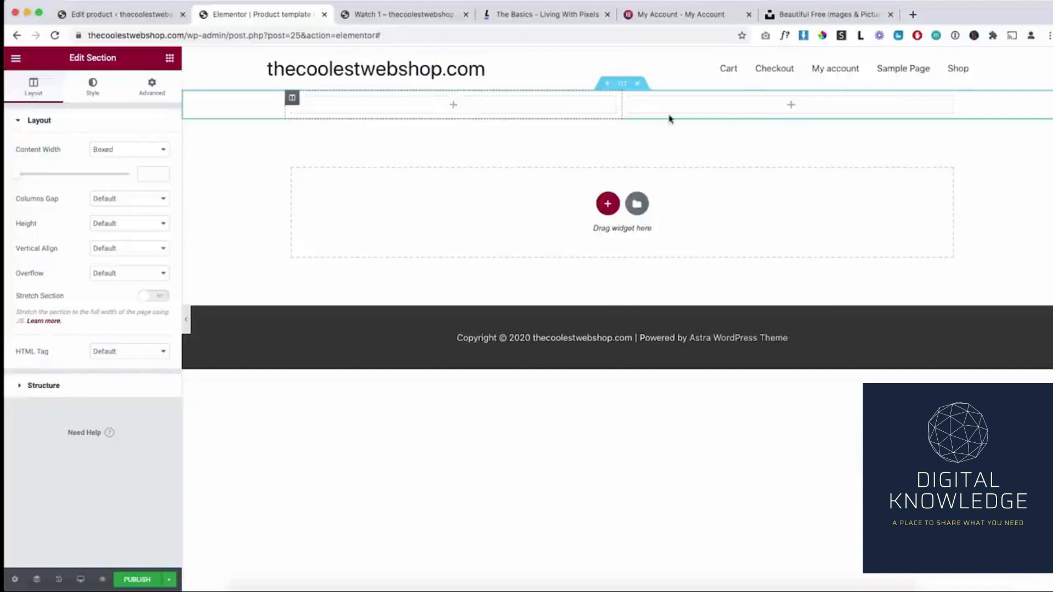
{"action": "left_click", "coordinate": [152, 87]}
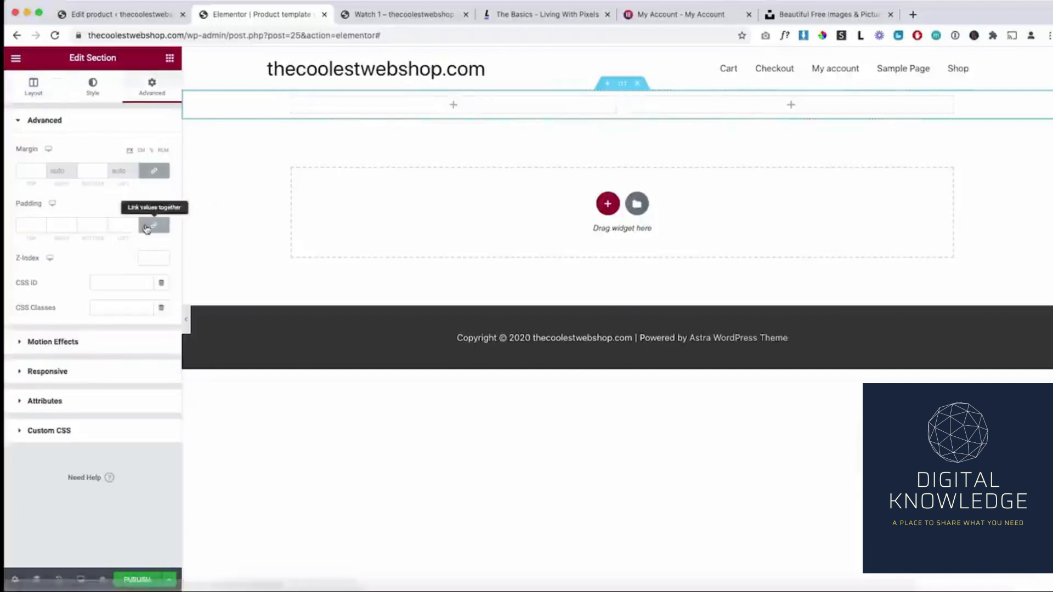
{"action": "left_click", "coordinate": [146, 229]}
{"action": "left_click", "coordinate": [25, 225]}
{"action": "type", "text": "60"}
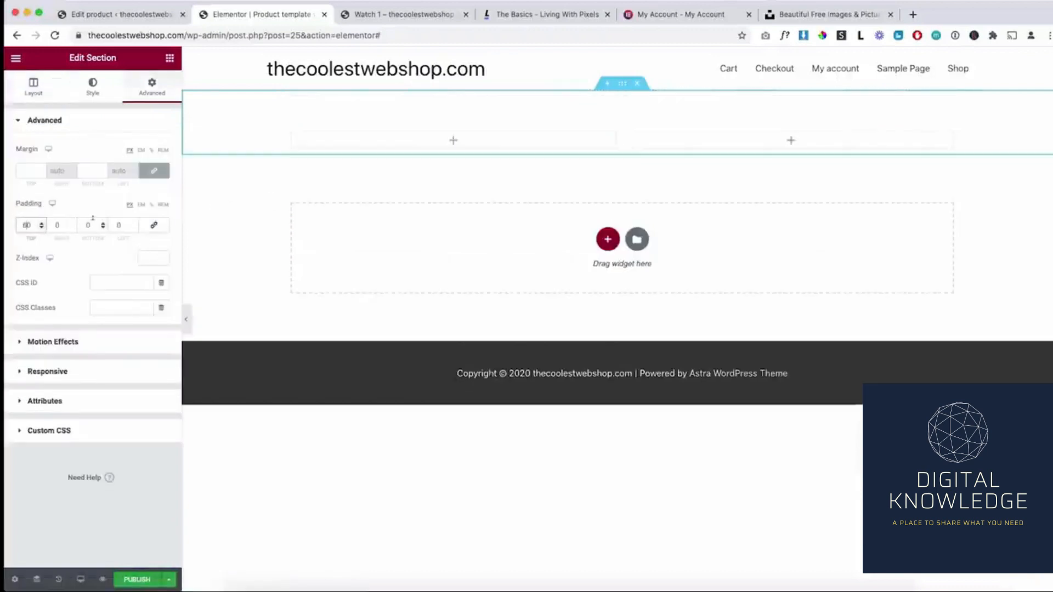
{"action": "left_click", "coordinate": [90, 225]}
{"action": "type", "text": "60"}
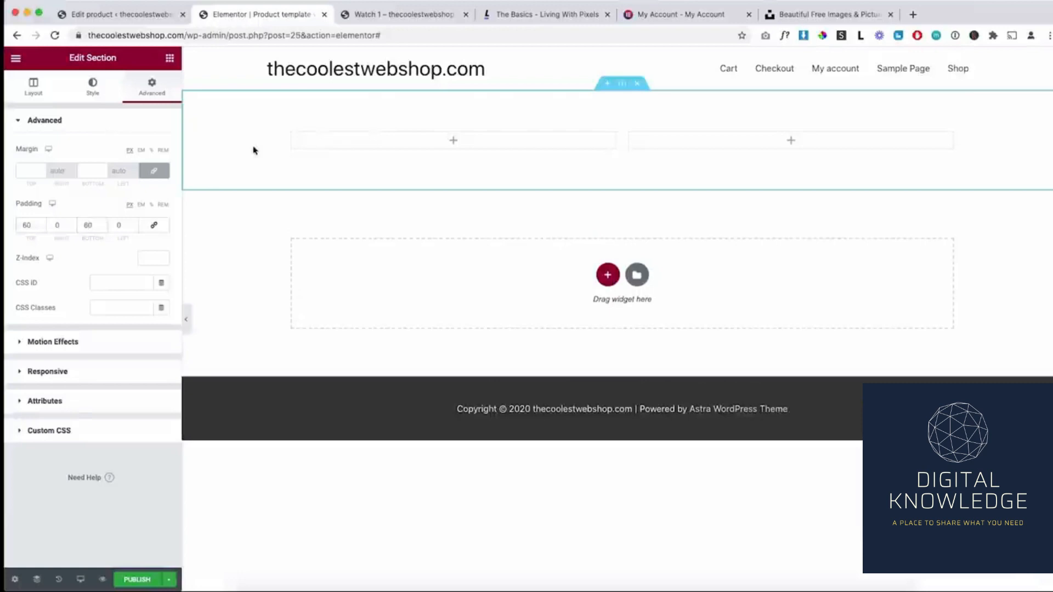
Add the Product Images widget to the first column and look over its style and advanced settings.
{"action": "left_click", "coordinate": [170, 59]}
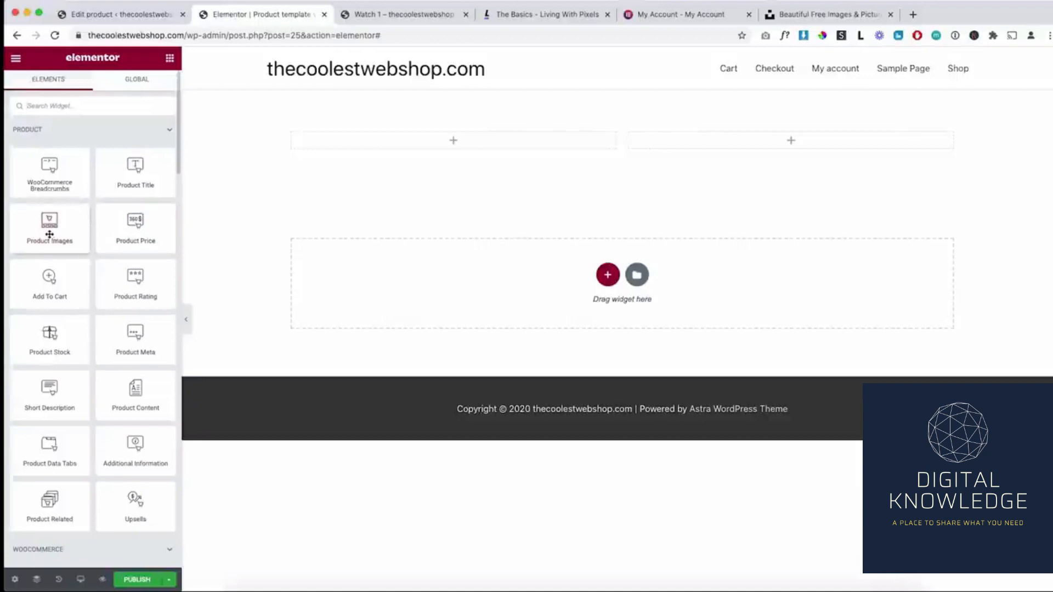
{"action": "left_click_drag", "start_coordinate": [45, 234], "coordinate": [457, 141]}
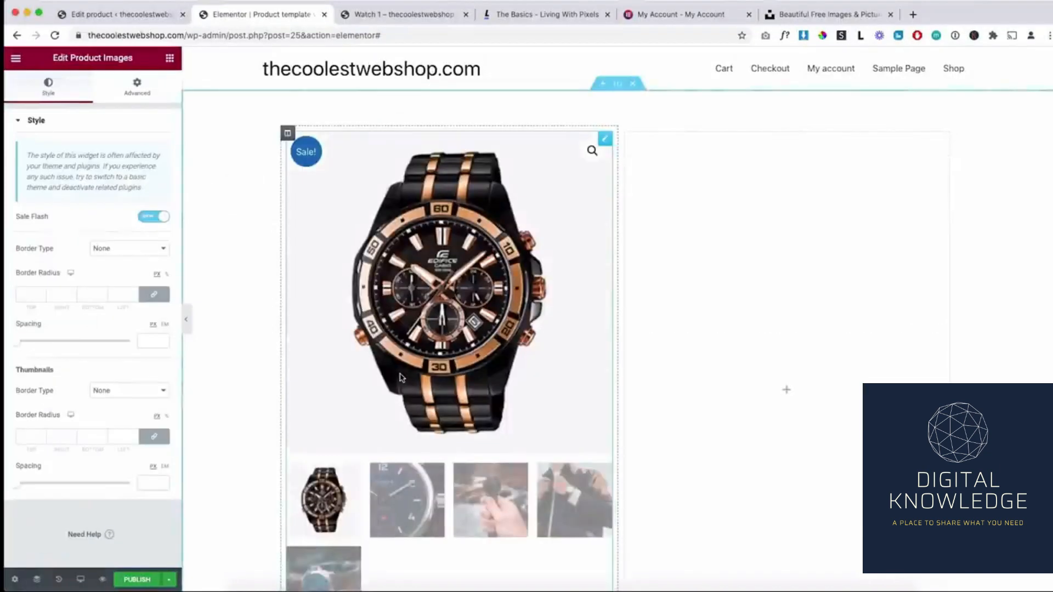
{"action": "scroll", "coordinate": [256, 352], "scroll_direction": "down", "scroll_amount": 3}
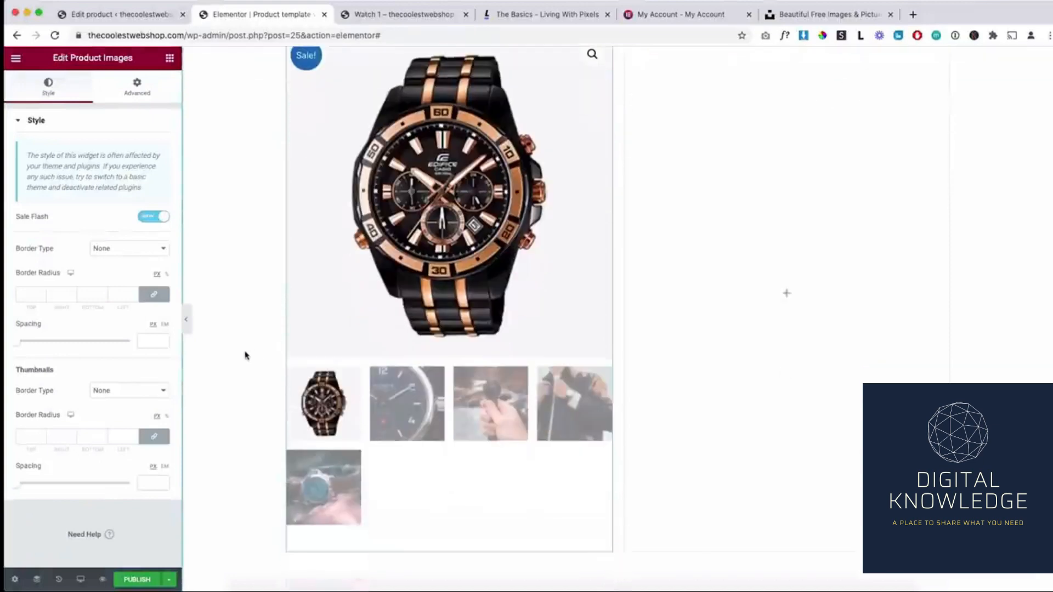
{"action": "scroll", "coordinate": [272, 355], "scroll_direction": "up", "scroll_amount": 3}
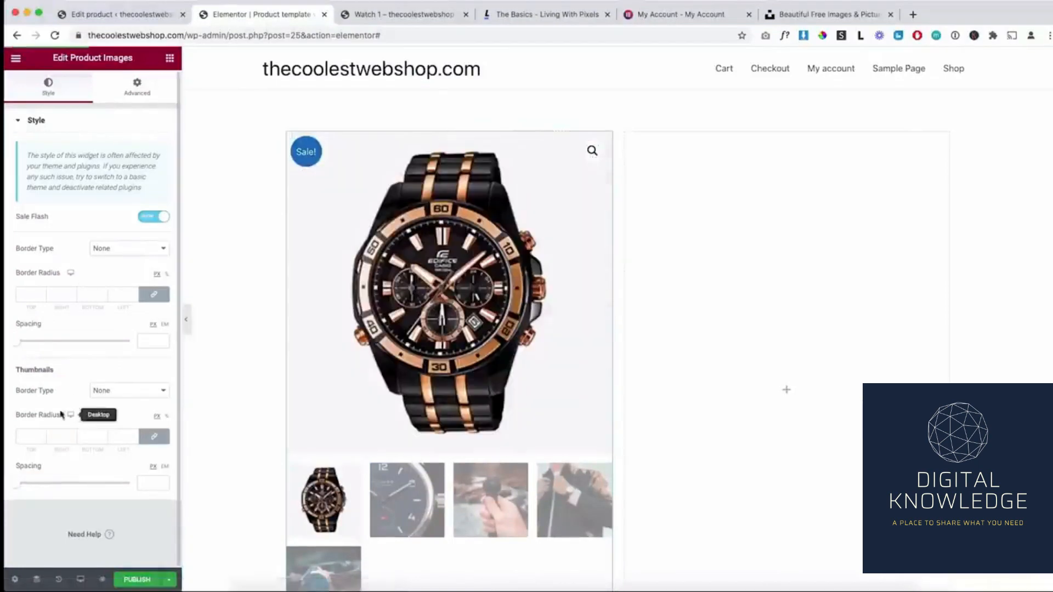
{"action": "left_click", "coordinate": [137, 87]}
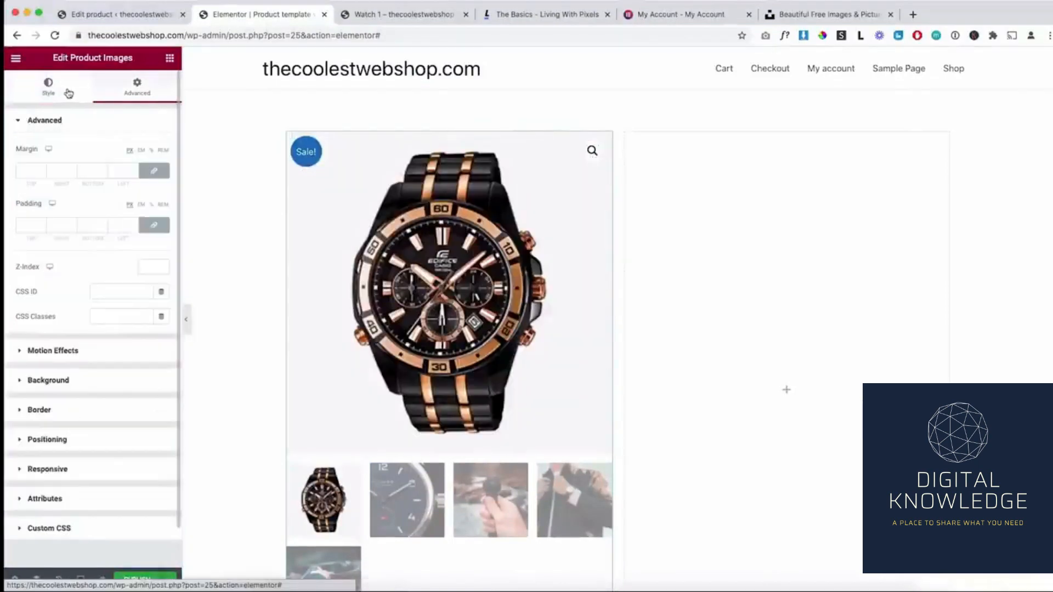
{"action": "left_click", "coordinate": [69, 94]}
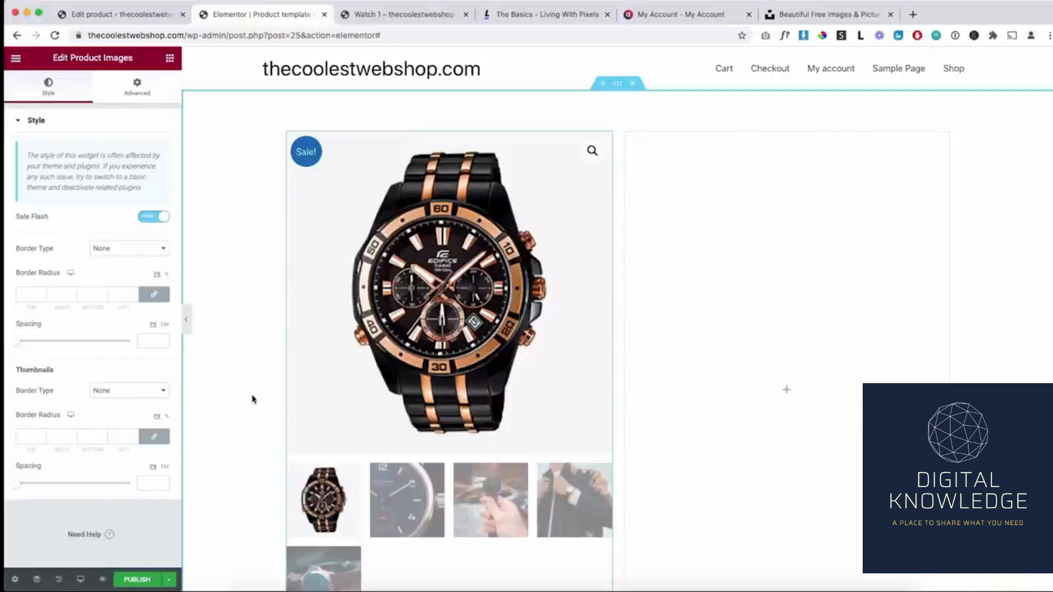
Turn off the Sale Flash on the product images and set the main image spacing to 10 px.
{"action": "left_click", "coordinate": [148, 217]}
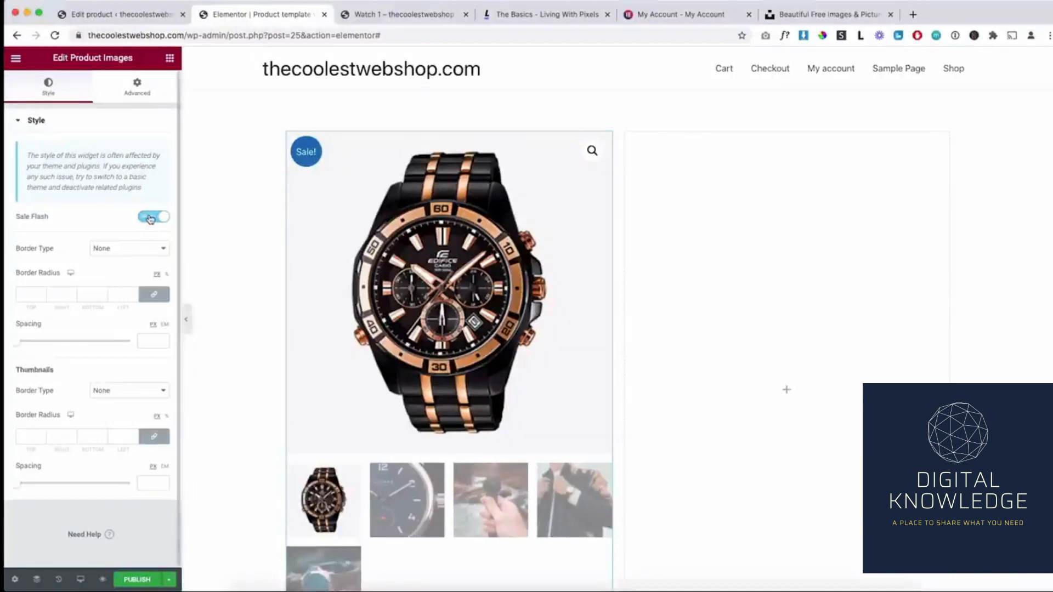
{"action": "left_click", "coordinate": [150, 220]}
{"action": "left_click", "coordinate": [153, 219]}
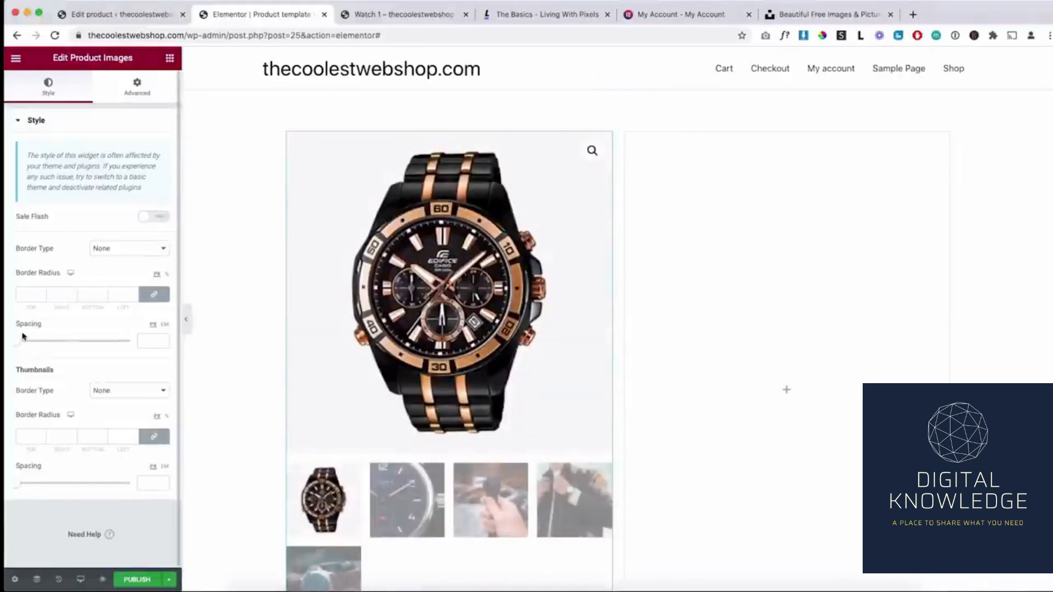
{"action": "left_click_drag", "start_coordinate": [23, 340], "coordinate": [29, 343]}
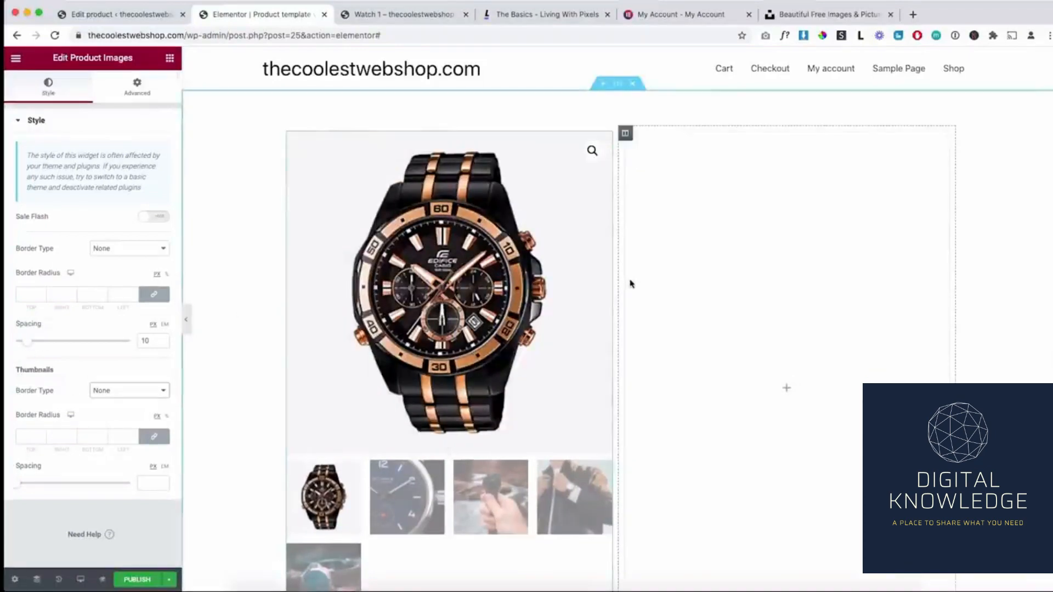
Narrow the product images column slightly and preview the gallery by switching between its thumbnails.
{"action": "left_click_drag", "start_coordinate": [618, 275], "coordinate": [576, 279]}
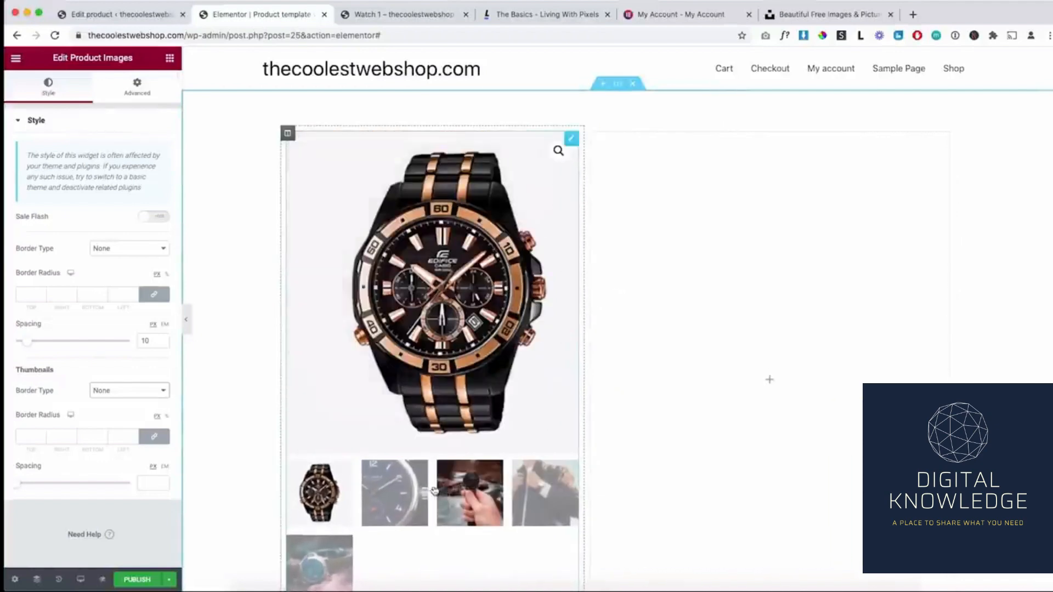
{"action": "left_click", "coordinate": [521, 485]}
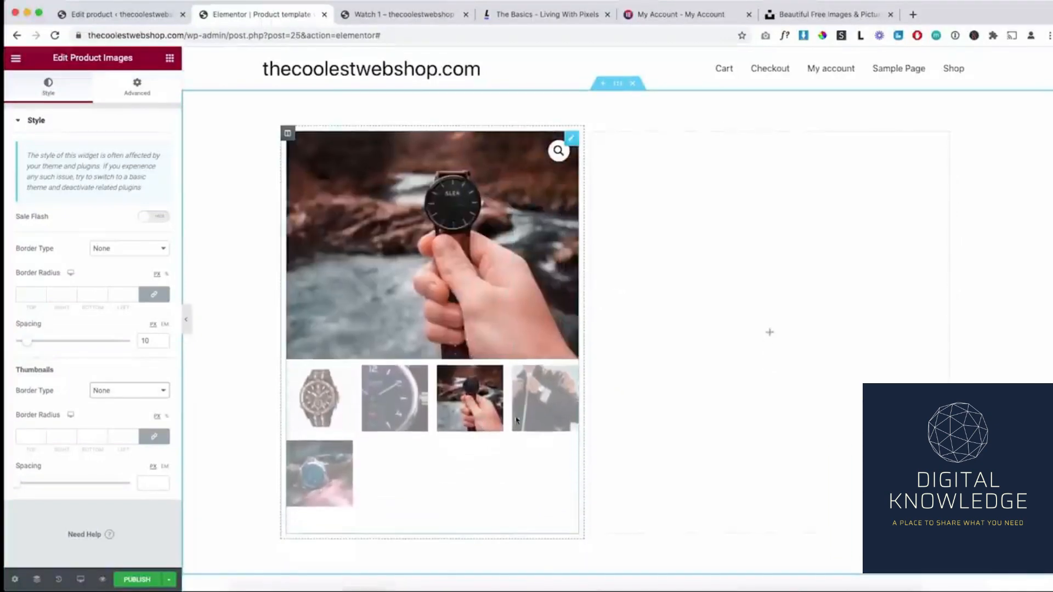
{"action": "left_click", "coordinate": [337, 409]}
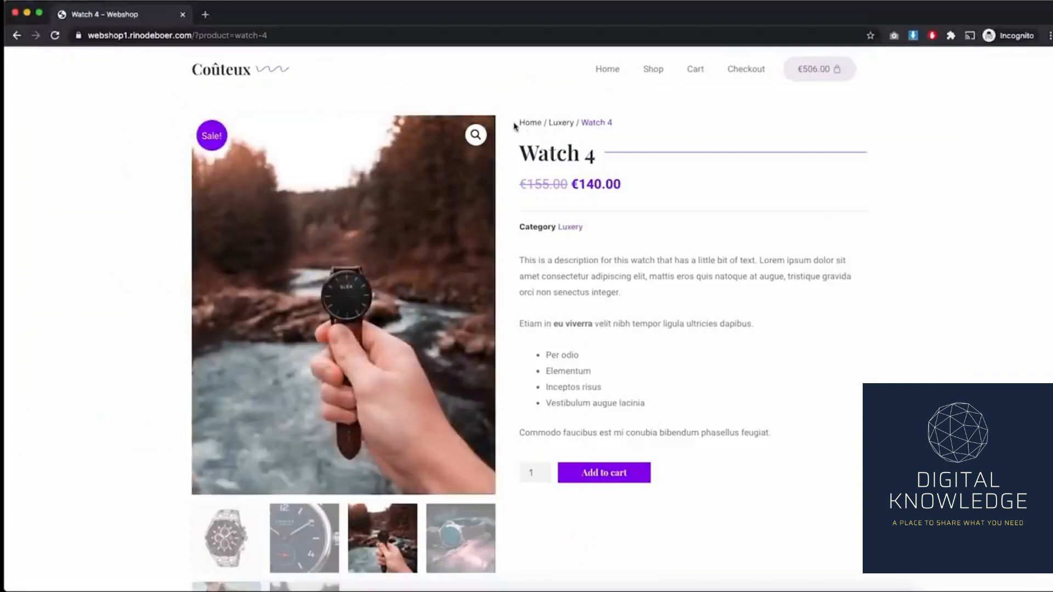
Following the example page's layout, add the WooCommerce Breadcrumbs and Product Title widgets to the second column.
{"action": "left_click_drag", "start_coordinate": [530, 155], "coordinate": [580, 156]}
{"action": "left_click", "coordinate": [538, 175]}
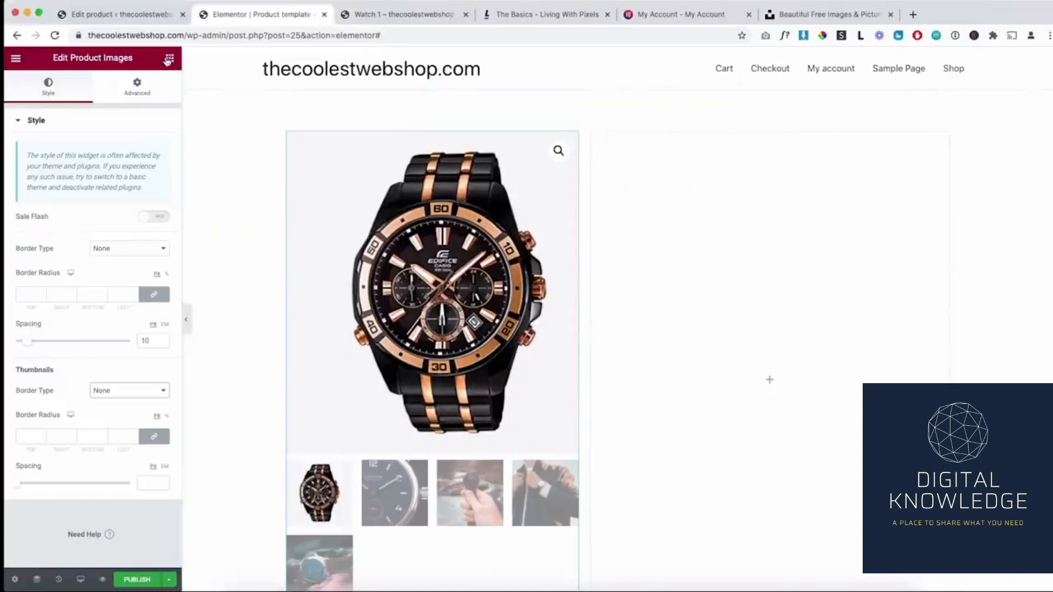
{"action": "left_click", "coordinate": [168, 59]}
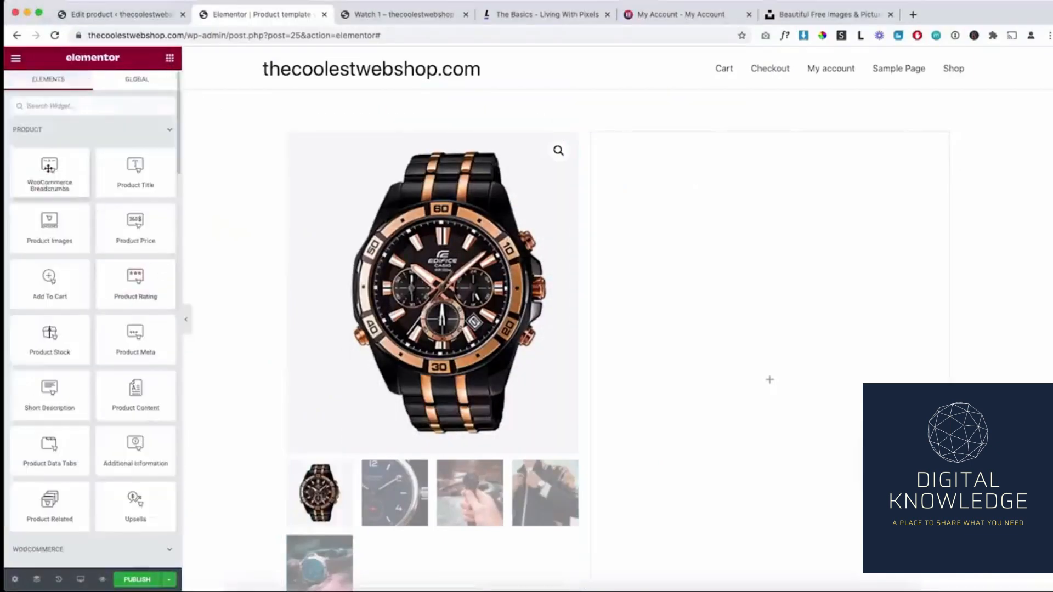
{"action": "left_click_drag", "start_coordinate": [50, 171], "coordinate": [600, 188]}
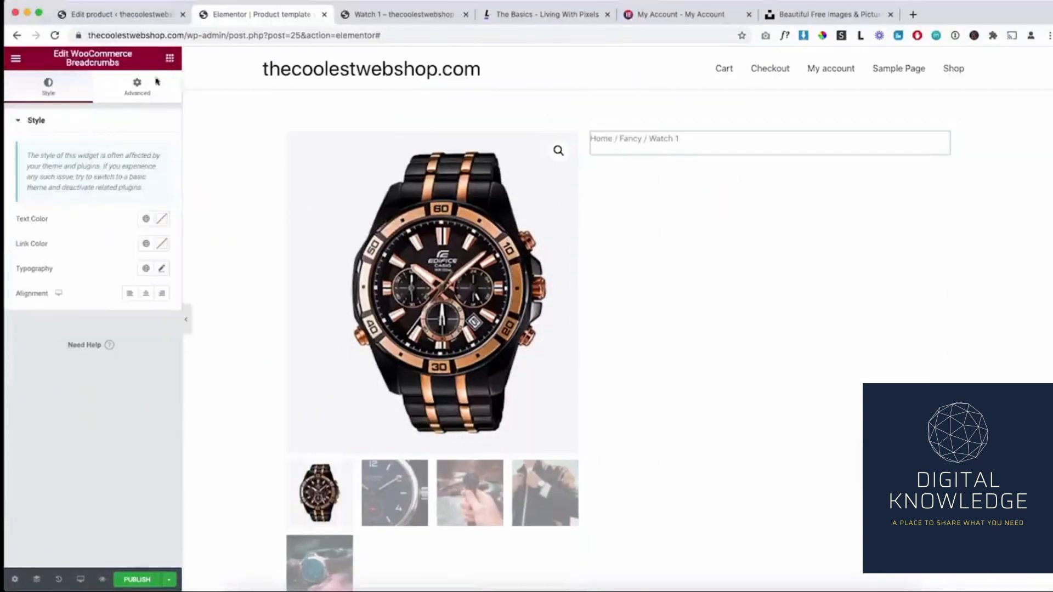
{"action": "left_click", "coordinate": [169, 61]}
{"action": "left_click_drag", "start_coordinate": [155, 183], "coordinate": [655, 156]}
Place the Product Price widget below the title and the Product Meta widget beneath the price.
{"action": "left_click", "coordinate": [169, 58]}
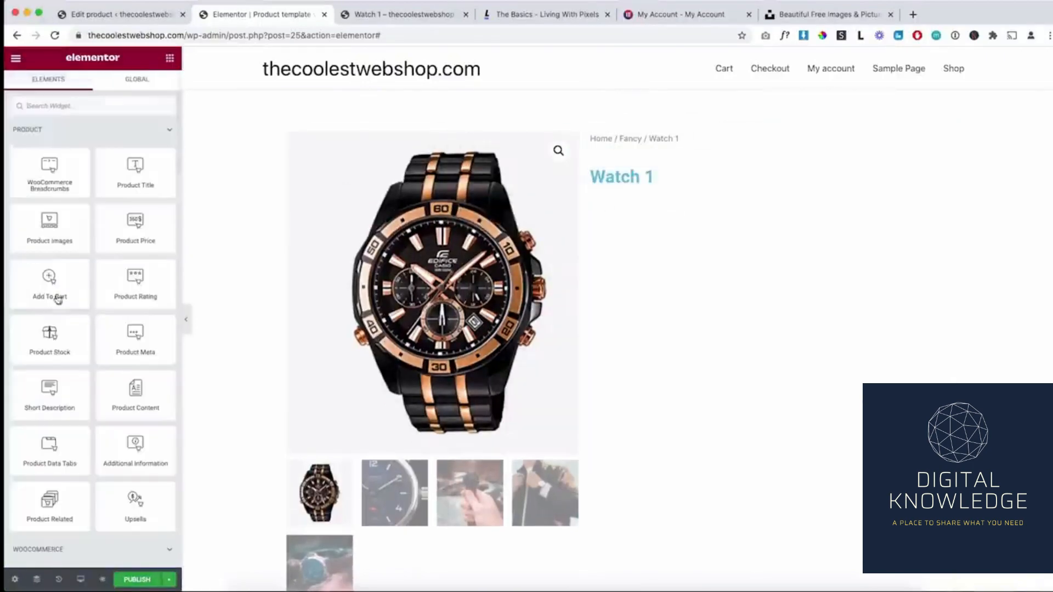
{"action": "left_click_drag", "start_coordinate": [165, 228], "coordinate": [625, 189]}
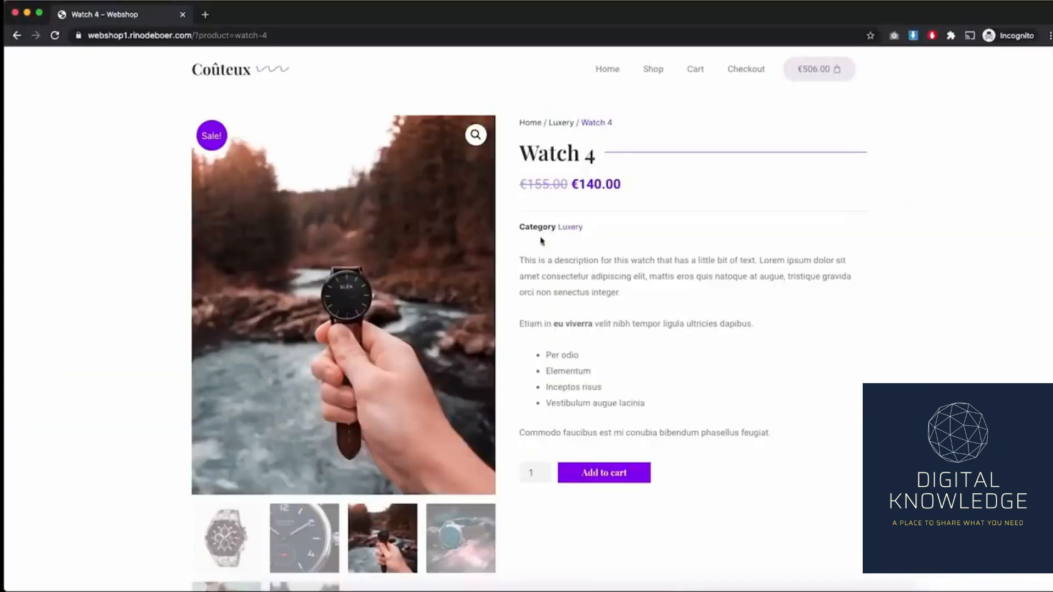
{"action": "left_click_drag", "start_coordinate": [536, 264], "coordinate": [589, 404]}
{"action": "left_click", "coordinate": [589, 410]}
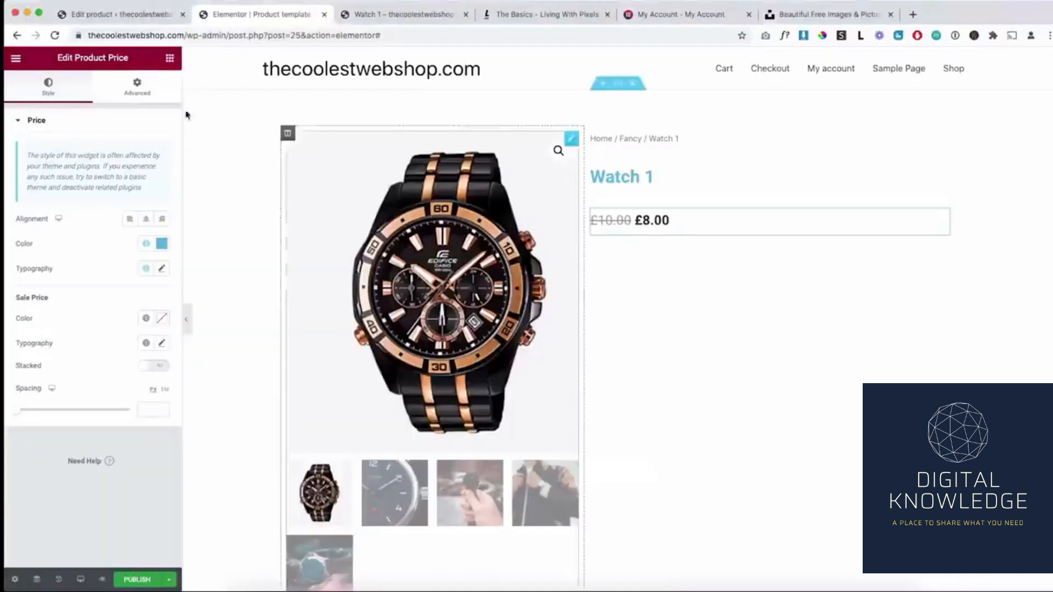
{"action": "left_click", "coordinate": [171, 59]}
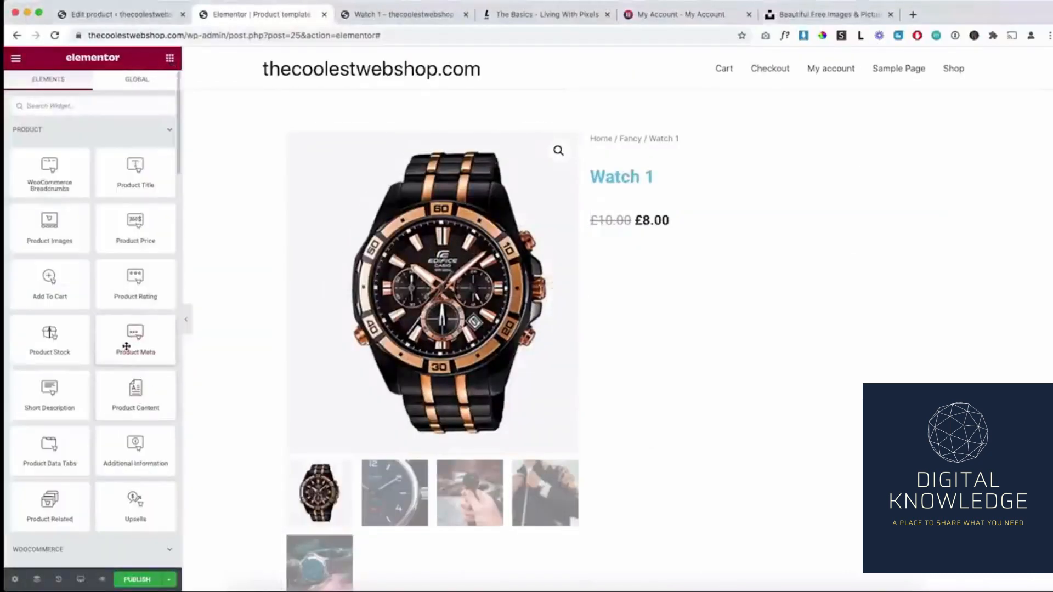
{"action": "left_click_drag", "start_coordinate": [126, 346], "coordinate": [623, 240]}
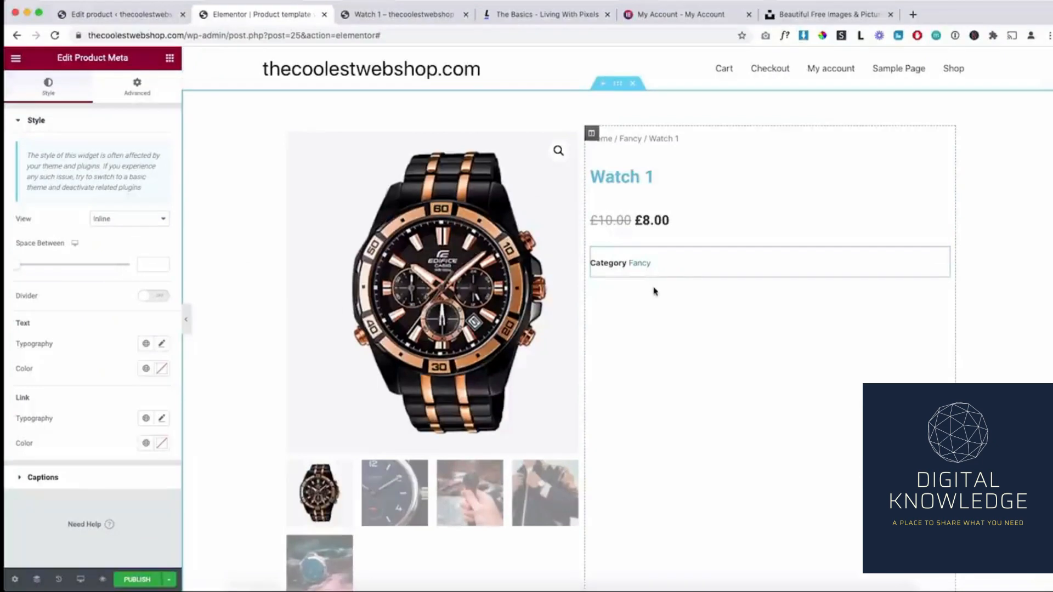
Place the Product Content widget below the category line and the Add To Cart widget beneath the description.
{"action": "left_click", "coordinate": [169, 58]}
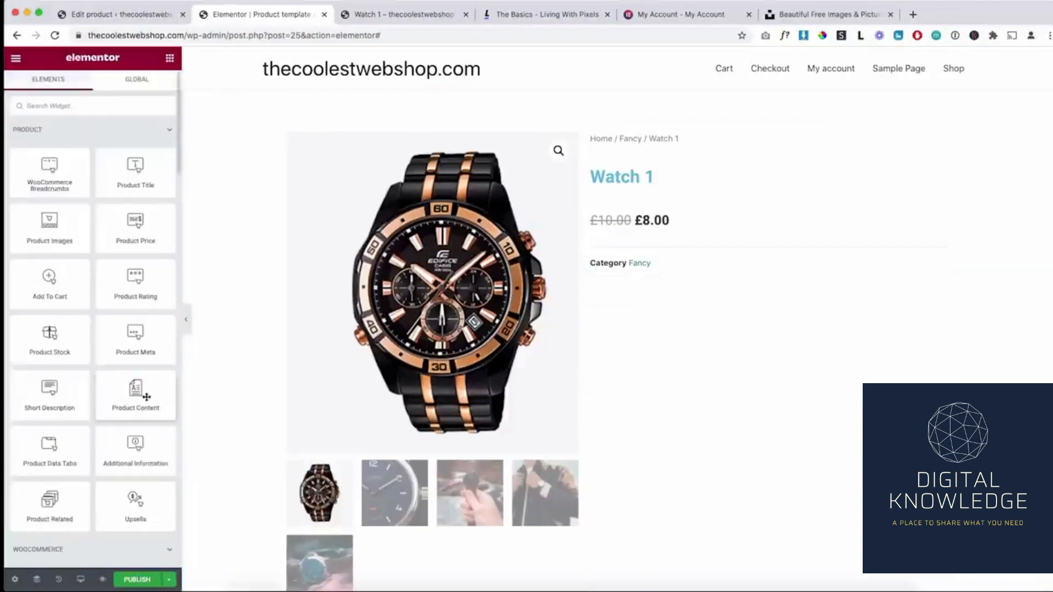
{"action": "left_click_drag", "start_coordinate": [146, 396], "coordinate": [636, 271]}
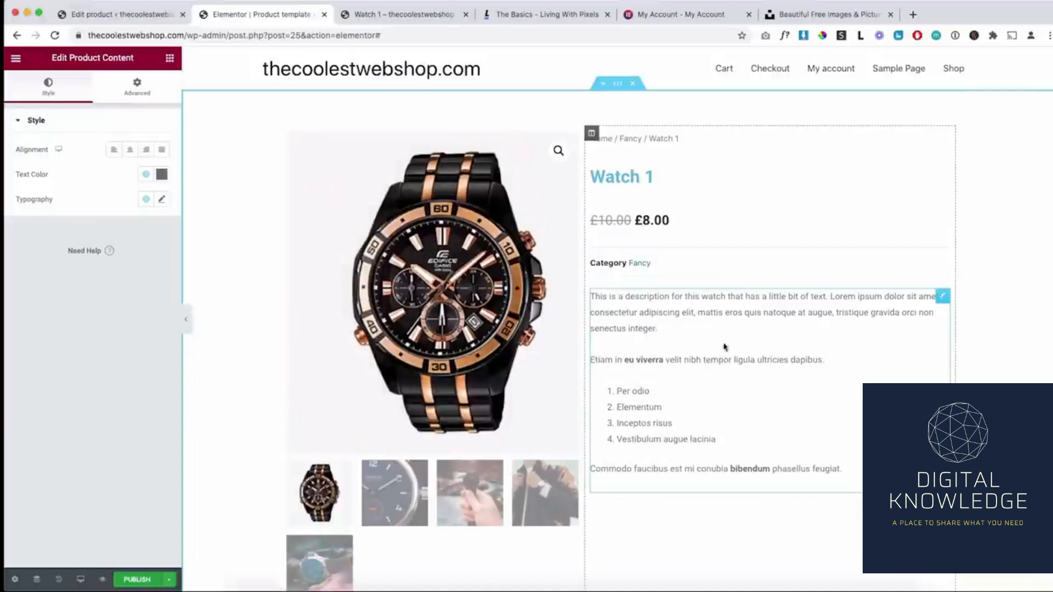
{"action": "left_click", "coordinate": [169, 58]}
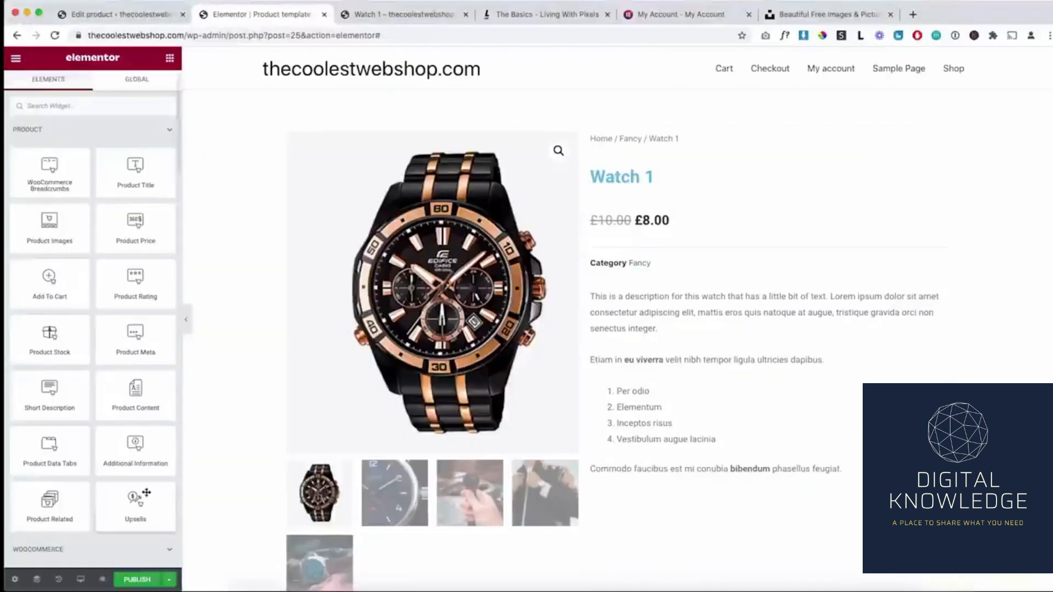
{"action": "left_click_drag", "start_coordinate": [44, 296], "coordinate": [702, 490]}
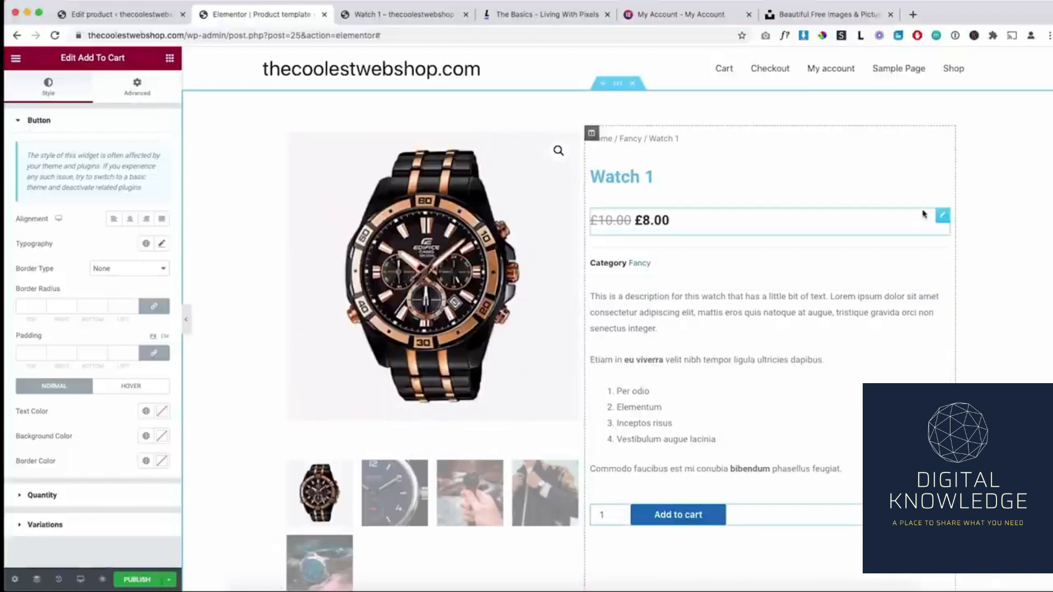
{"action": "left_click", "coordinate": [941, 217]}
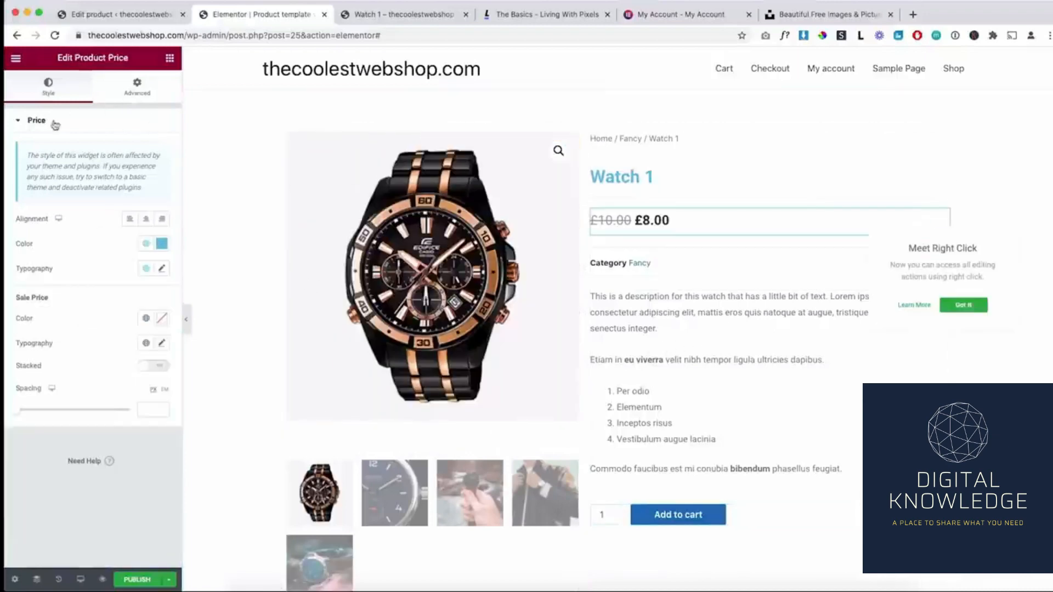
{"action": "left_click", "coordinate": [17, 58]}
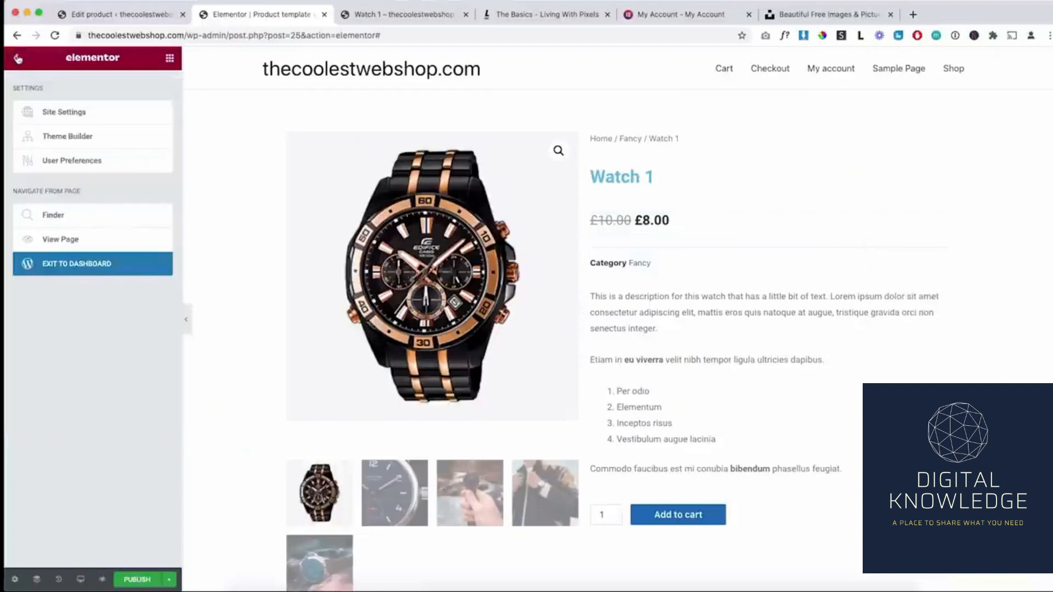
{"action": "left_click", "coordinate": [17, 60]}
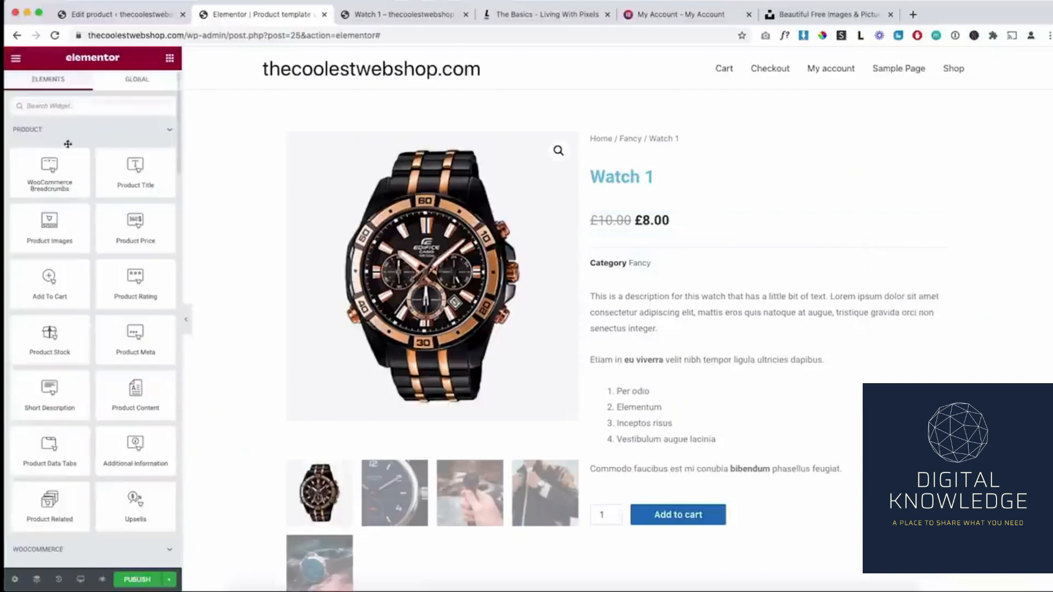
In the site settings, set the primary global font family to Playfair Display.
{"action": "left_click", "coordinate": [18, 64]}
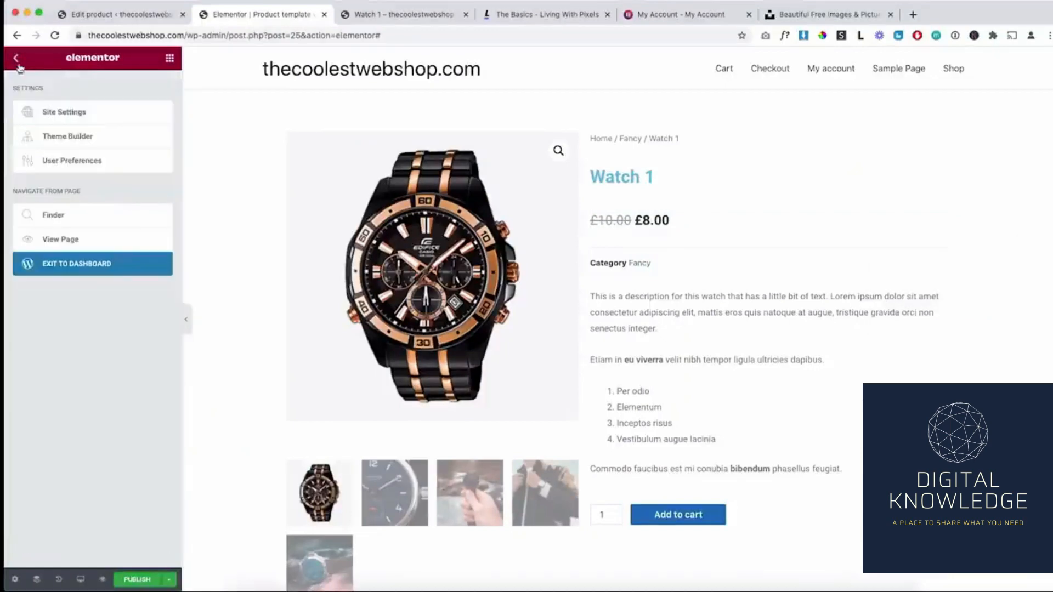
{"action": "left_click", "coordinate": [63, 112]}
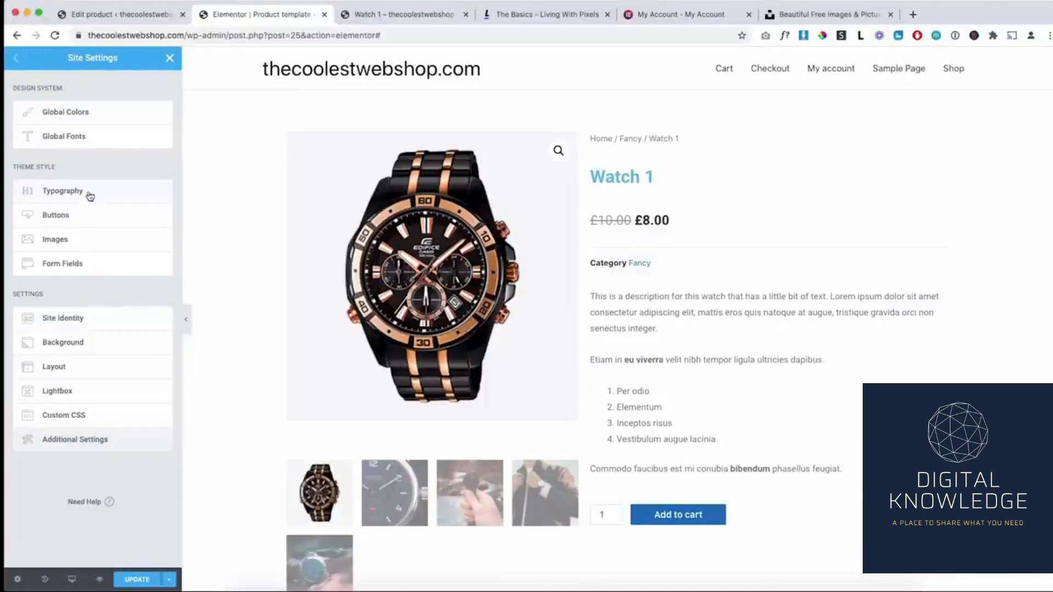
{"action": "left_click", "coordinate": [86, 138]}
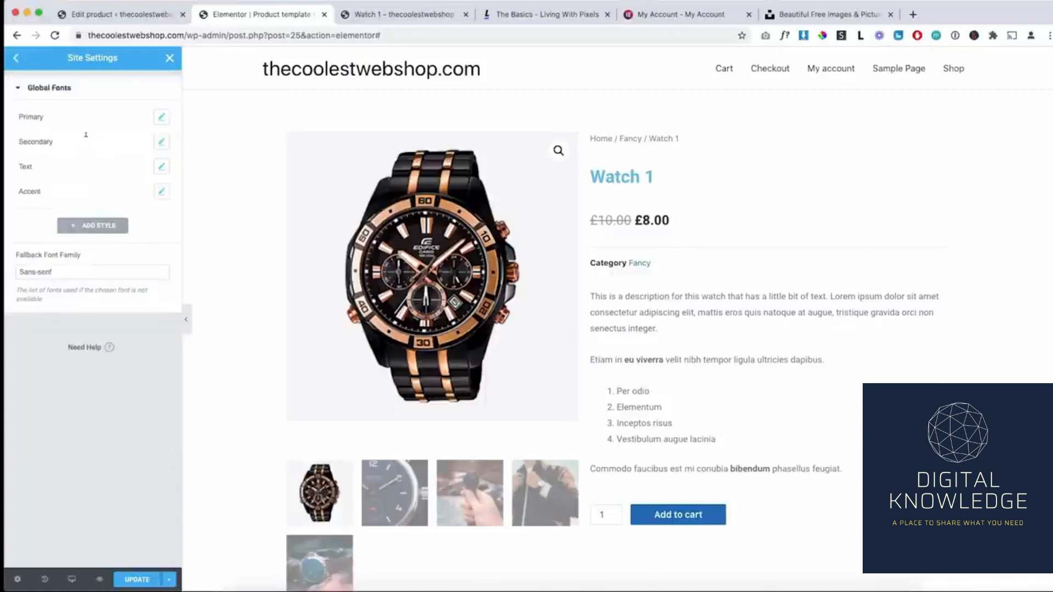
{"action": "left_click", "coordinate": [162, 118]}
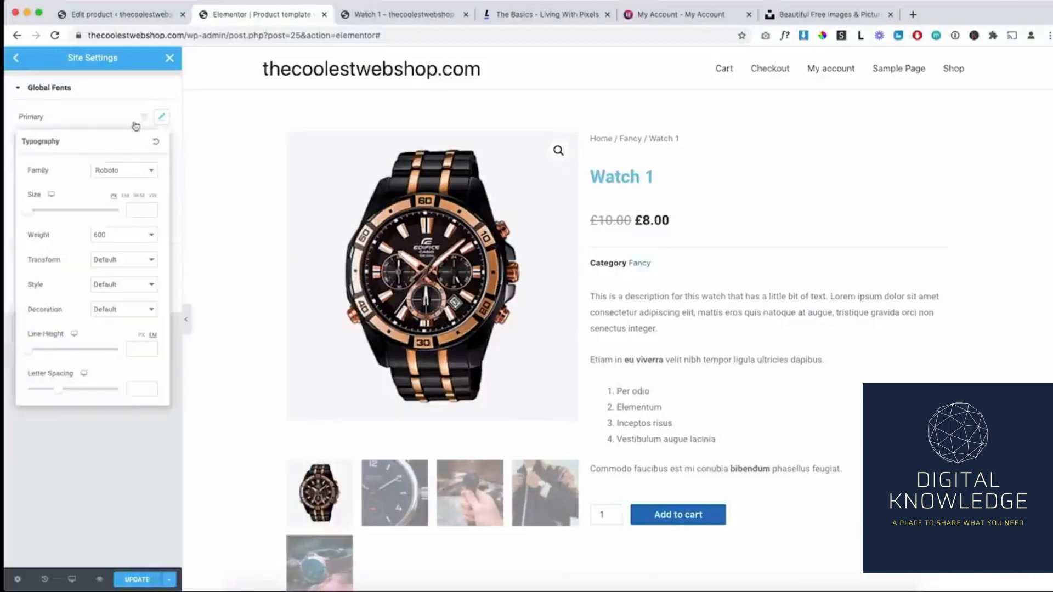
{"action": "left_click", "coordinate": [116, 171]}
{"action": "type", "text": "playf"}
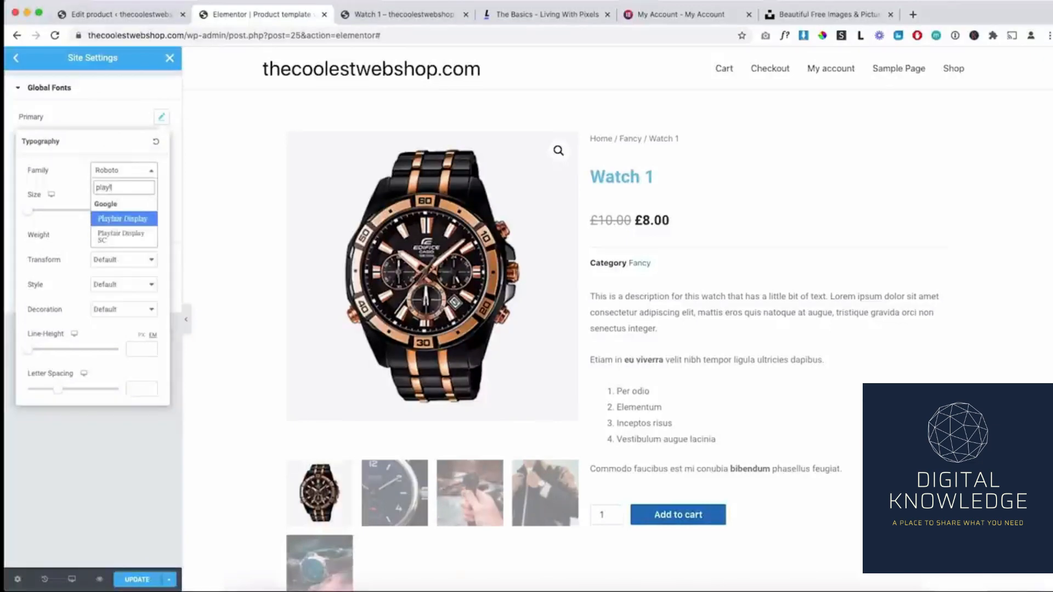
{"action": "key", "text": "Return"}
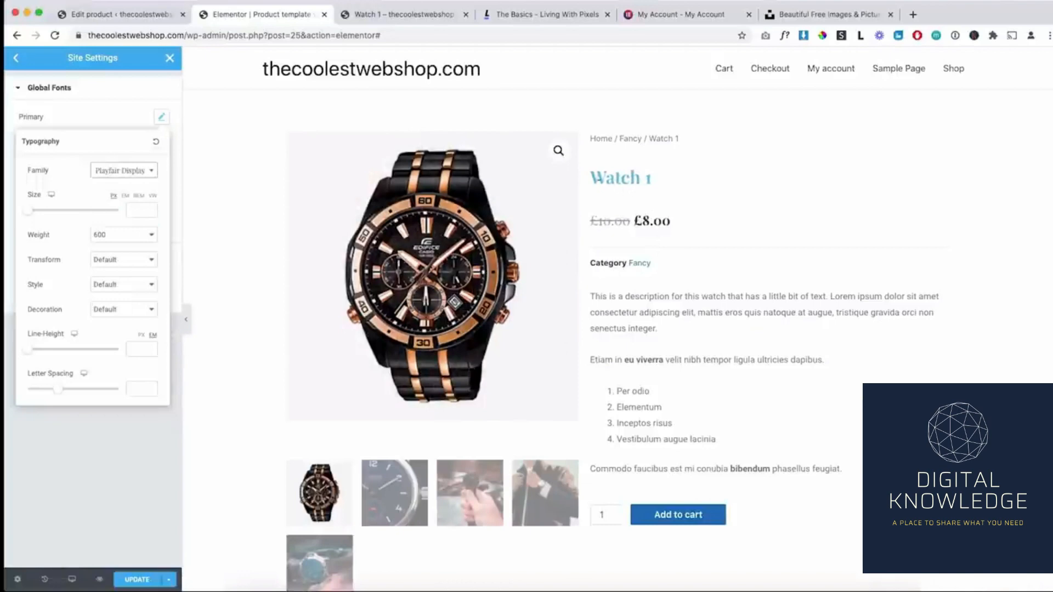
{"action": "left_click", "coordinate": [107, 118]}
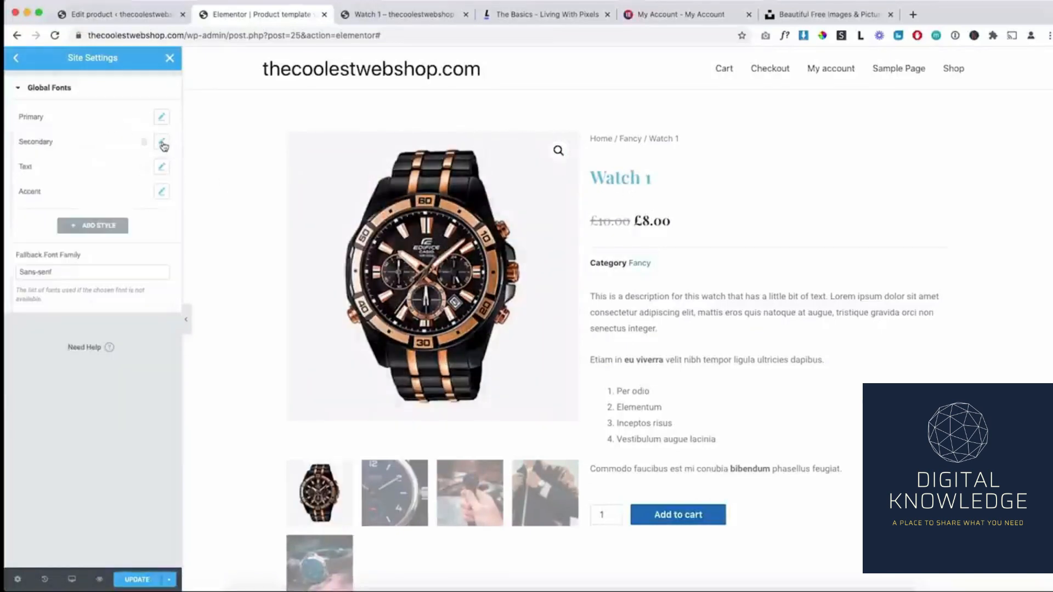
Set the global font family for Text to Poppins.
{"action": "left_click", "coordinate": [161, 169]}
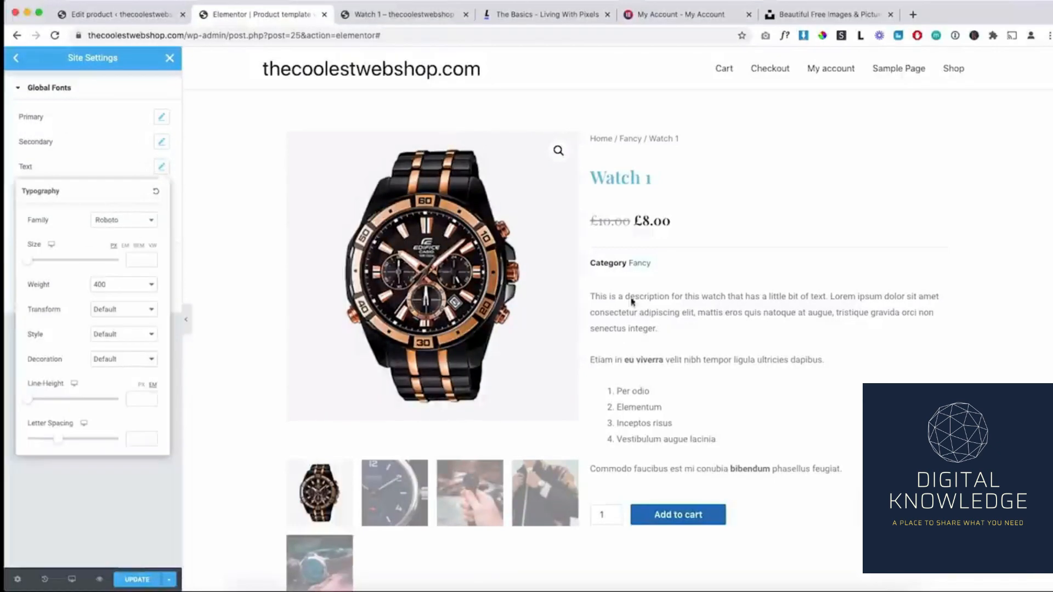
{"action": "left_click", "coordinate": [117, 223]}
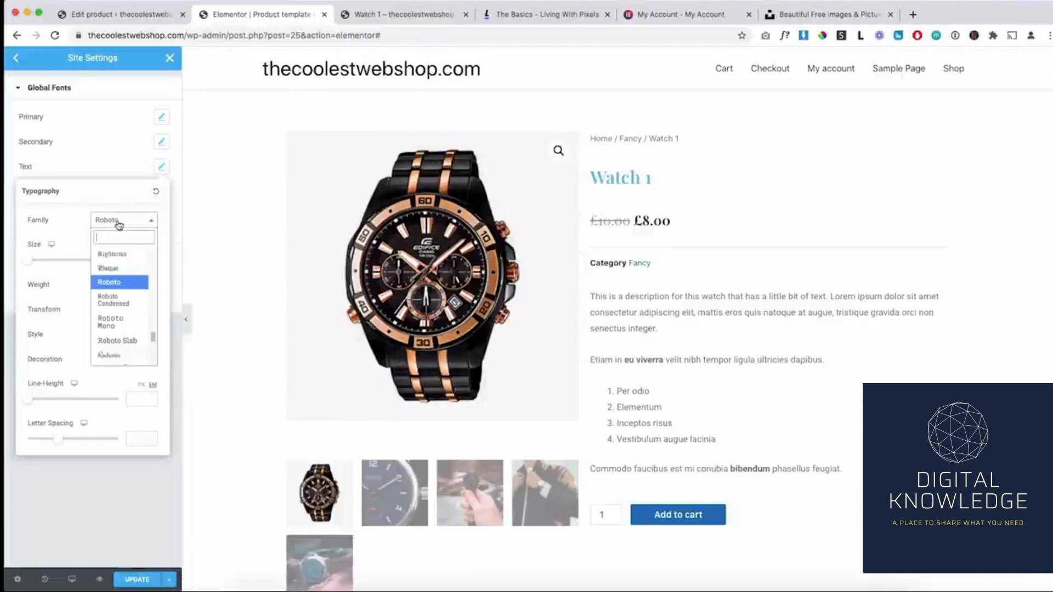
{"action": "type", "text": "popp"}
{"action": "key", "text": "Return"}
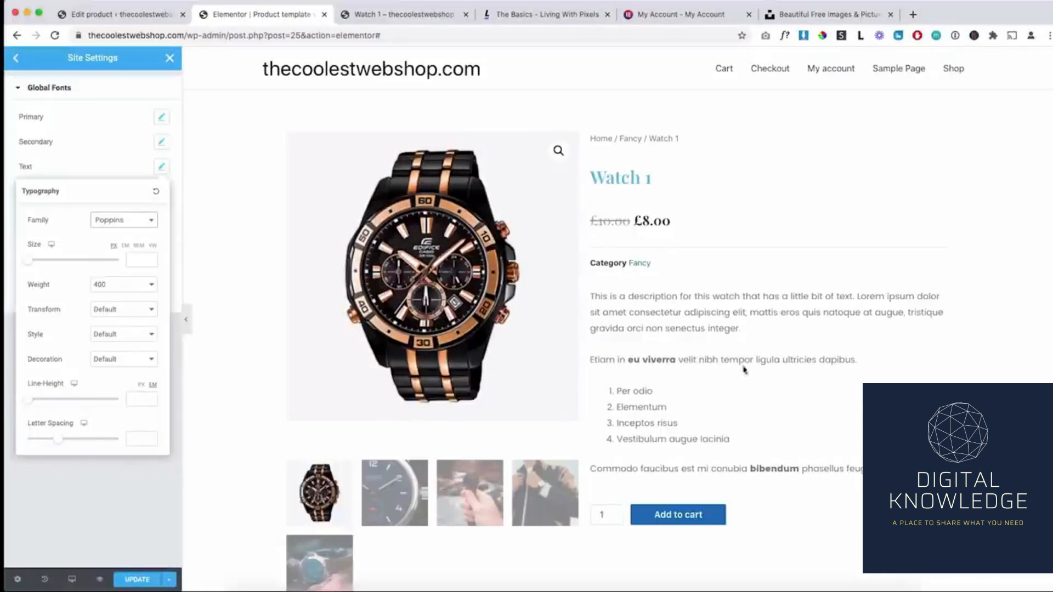
{"action": "left_click", "coordinate": [176, 287]}
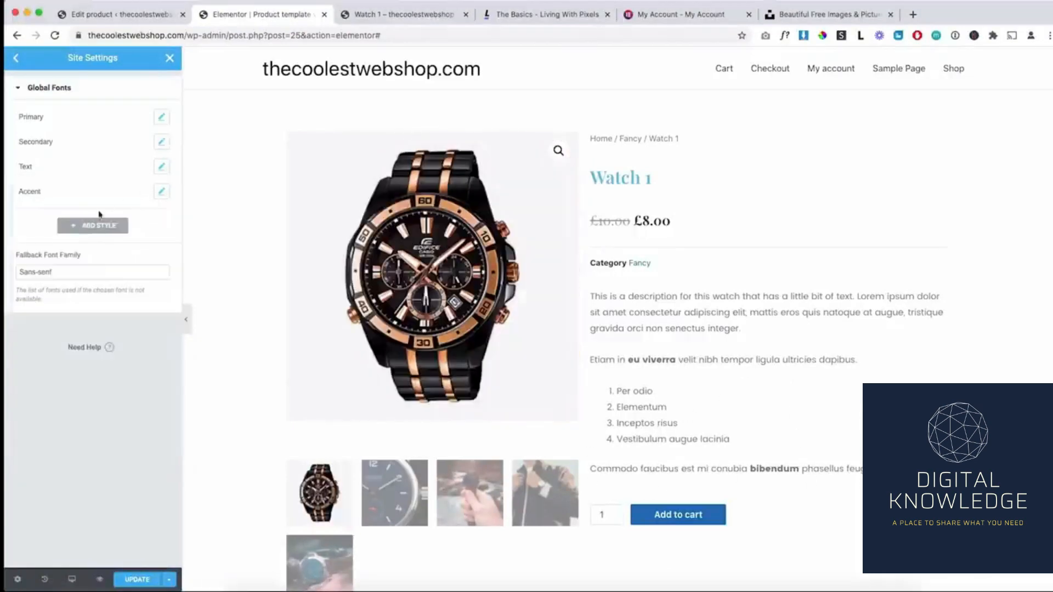
Change the primary global color to a vivid purple.
{"action": "left_click", "coordinate": [16, 60]}
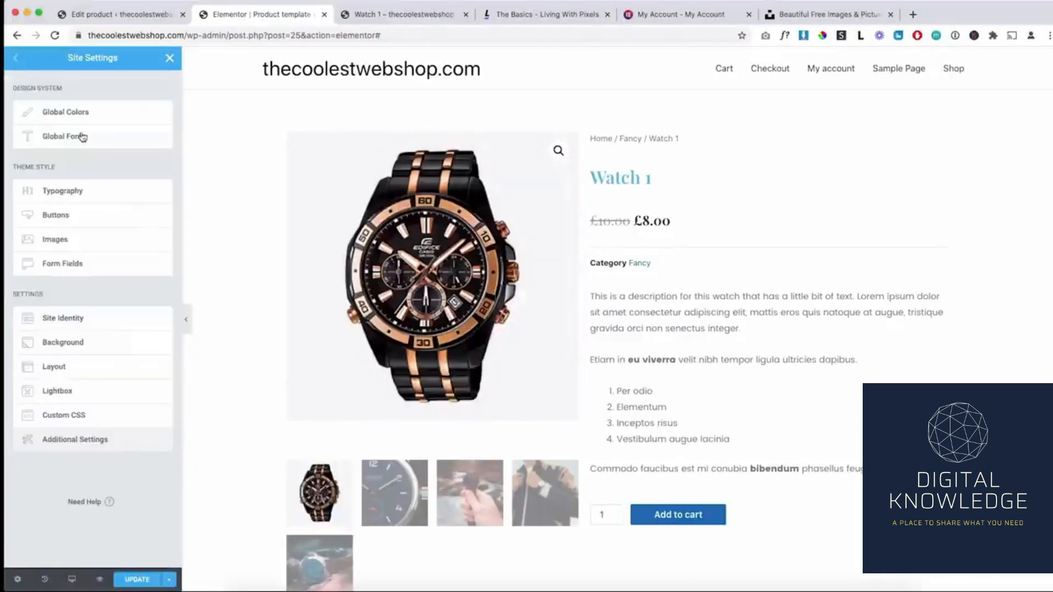
{"action": "left_click", "coordinate": [87, 116]}
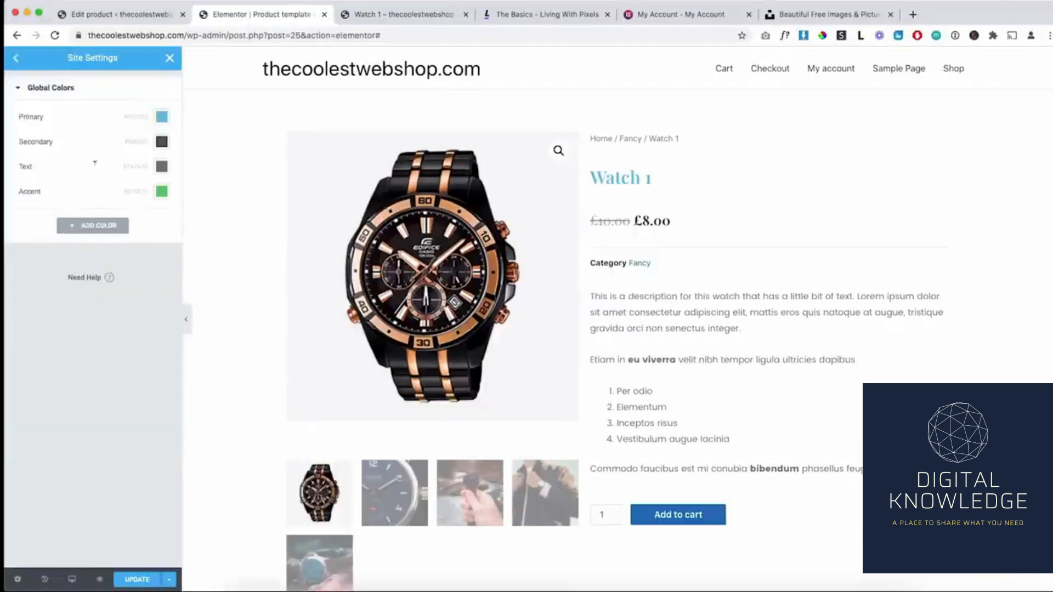
{"action": "left_click", "coordinate": [161, 116]}
{"action": "left_click_drag", "start_coordinate": [119, 269], "coordinate": [132, 268]}
{"action": "left_click", "coordinate": [125, 160]}
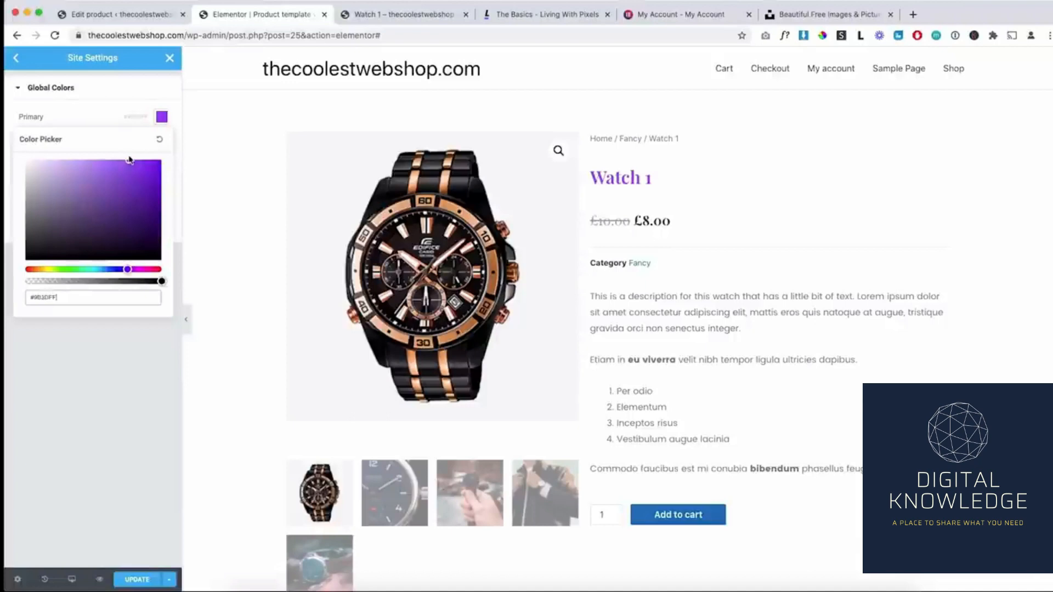
{"action": "left_click", "coordinate": [161, 117]}
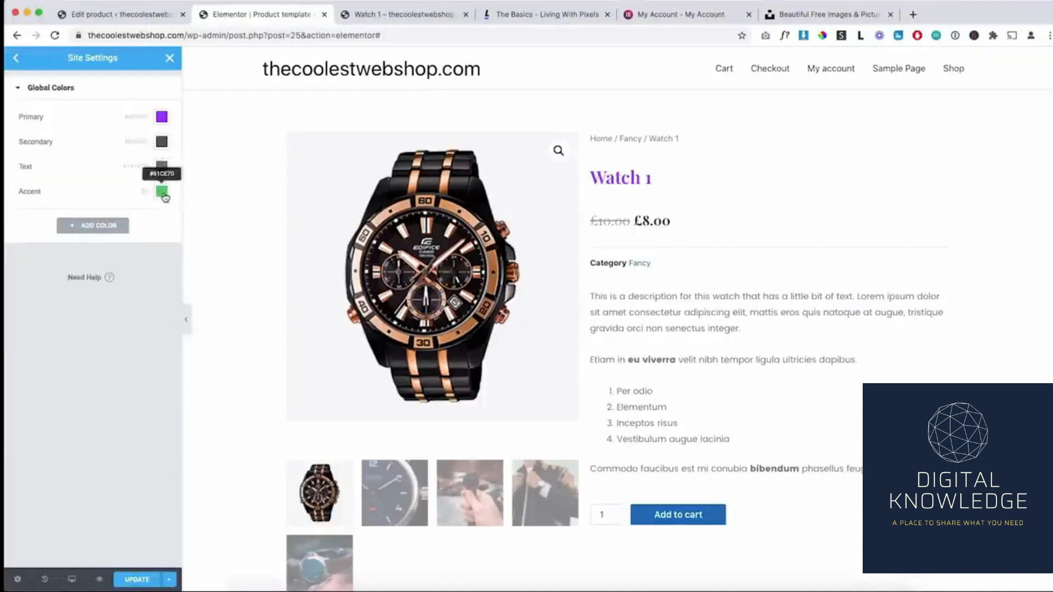
Change the accent global color to purple to match the primary color.
{"action": "left_click", "coordinate": [162, 191]}
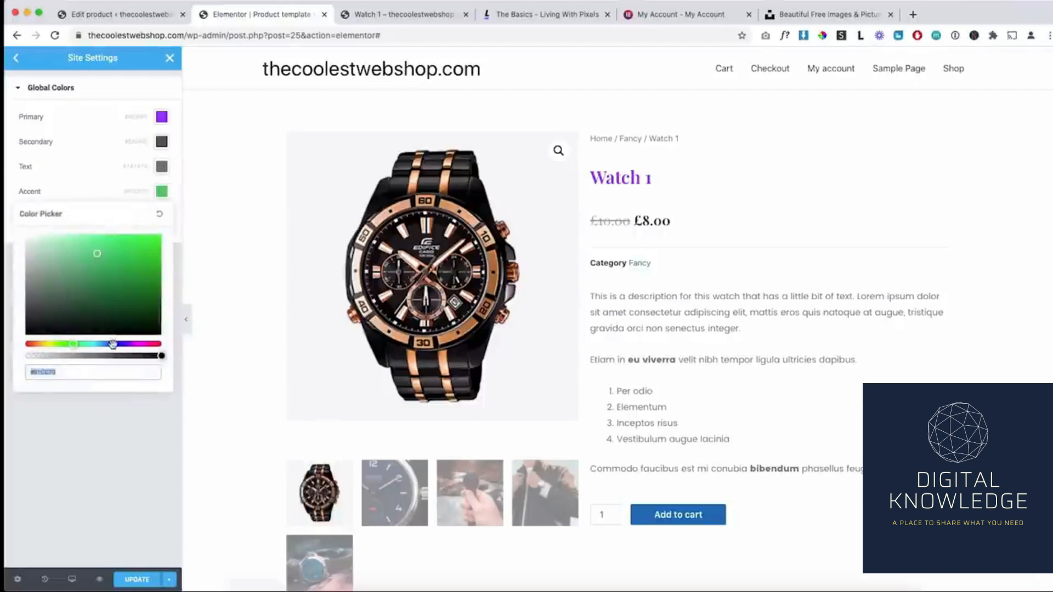
{"action": "left_click_drag", "start_coordinate": [112, 344], "coordinate": [133, 344]}
{"action": "left_click", "coordinate": [16, 59]}
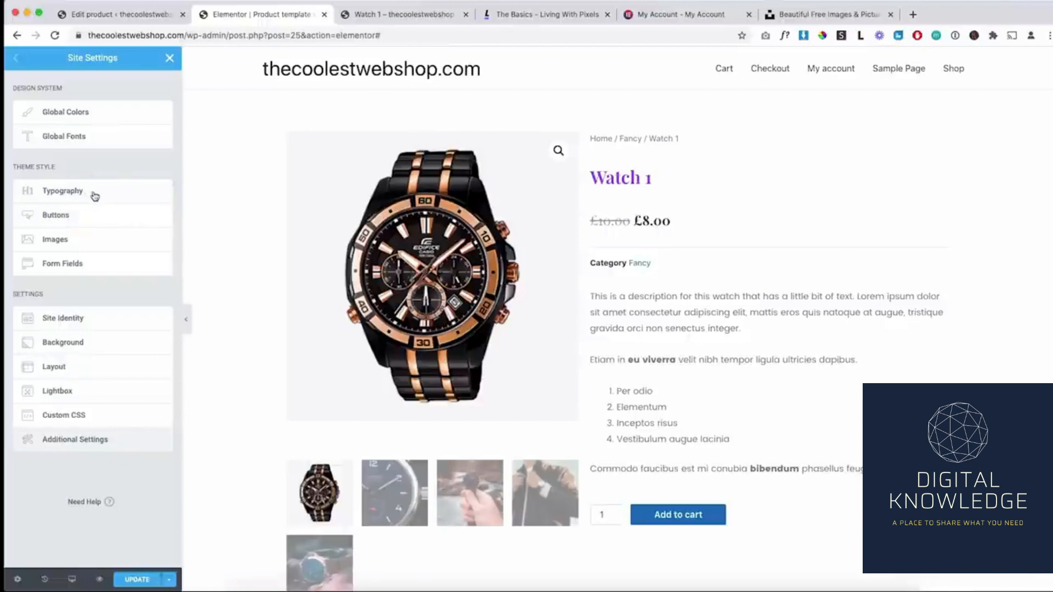
Check which global colors are offered for the link color in the typography theme style, and save the site settings.
{"action": "left_click", "coordinate": [95, 195]}
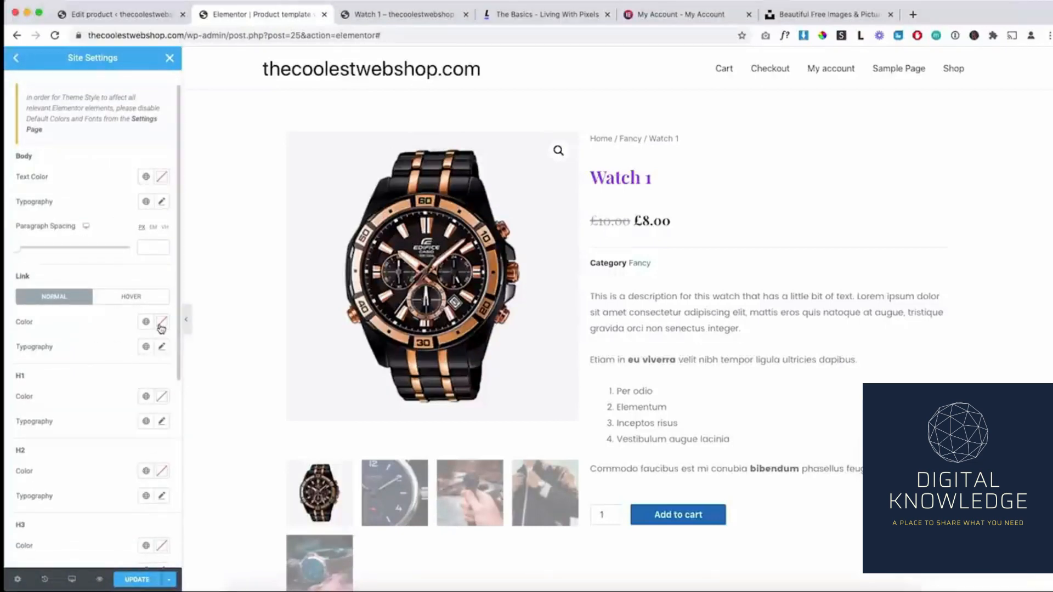
{"action": "left_click", "coordinate": [147, 324]}
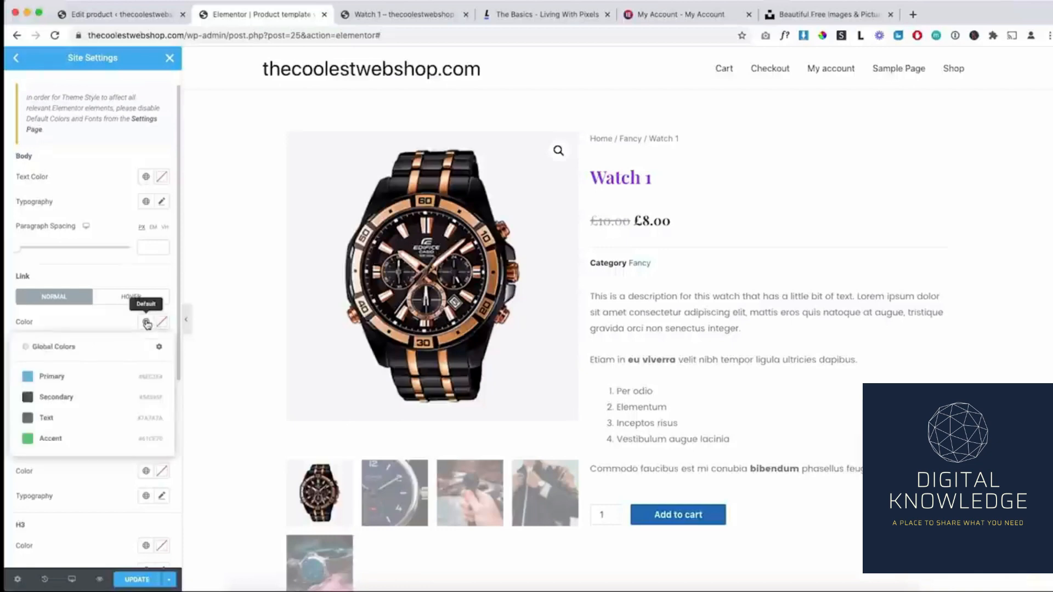
{"action": "left_click", "coordinate": [112, 322]}
{"action": "left_click", "coordinate": [138, 580]}
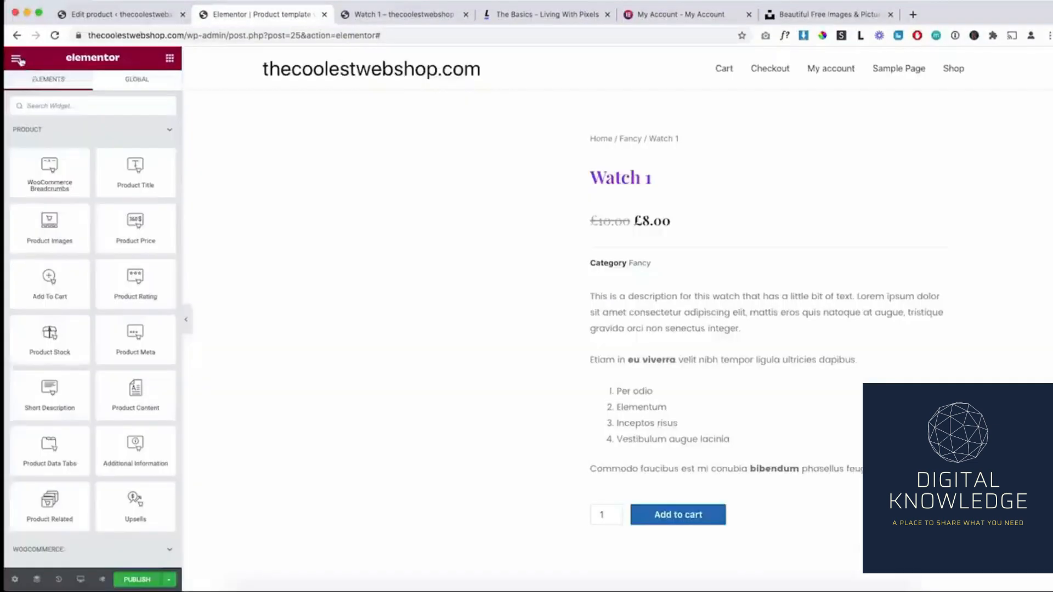
Reopen the typography site settings and set the normal link color to the global Primary color.
{"action": "left_click", "coordinate": [15, 57]}
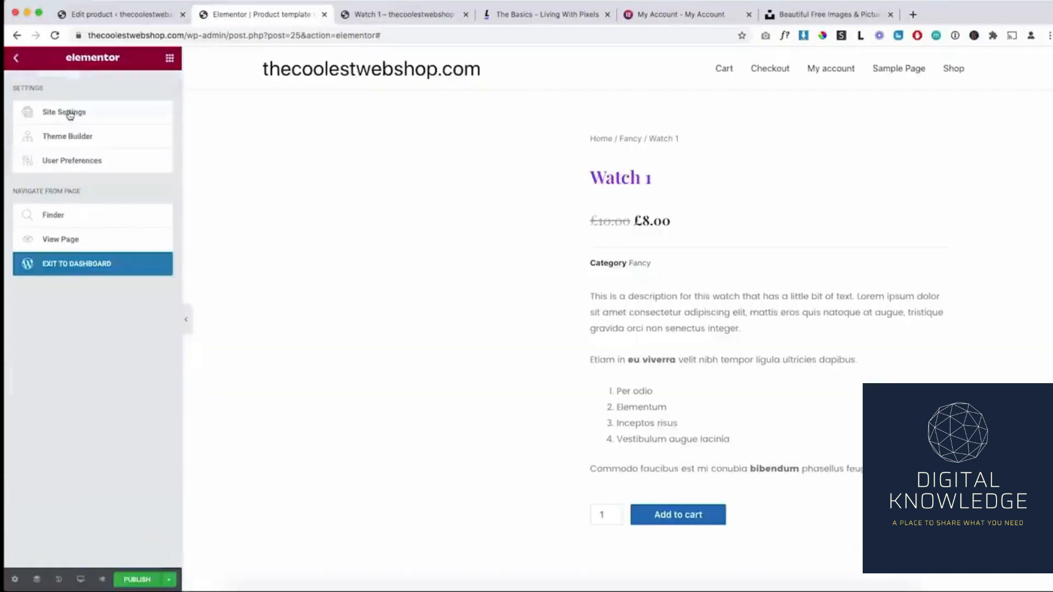
{"action": "left_click", "coordinate": [70, 113]}
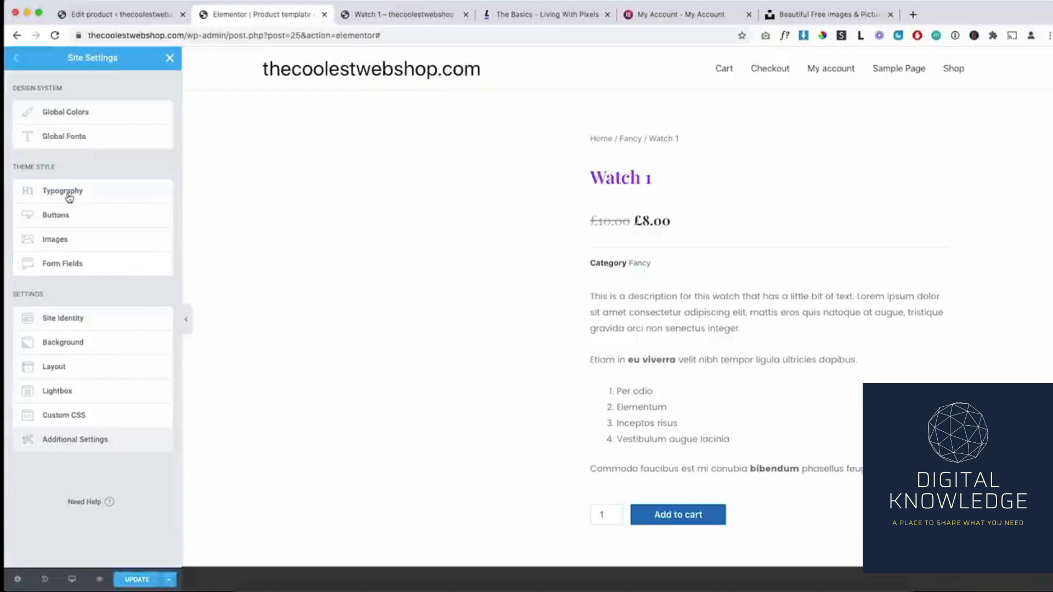
{"action": "left_click", "coordinate": [63, 191]}
{"action": "left_click", "coordinate": [145, 347]}
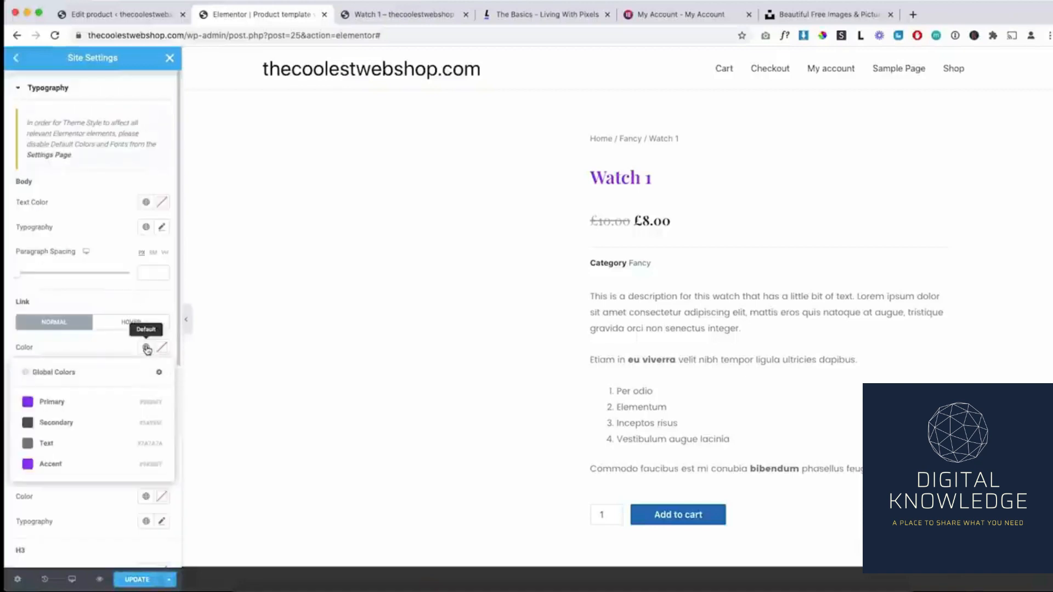
{"action": "left_click", "coordinate": [86, 406]}
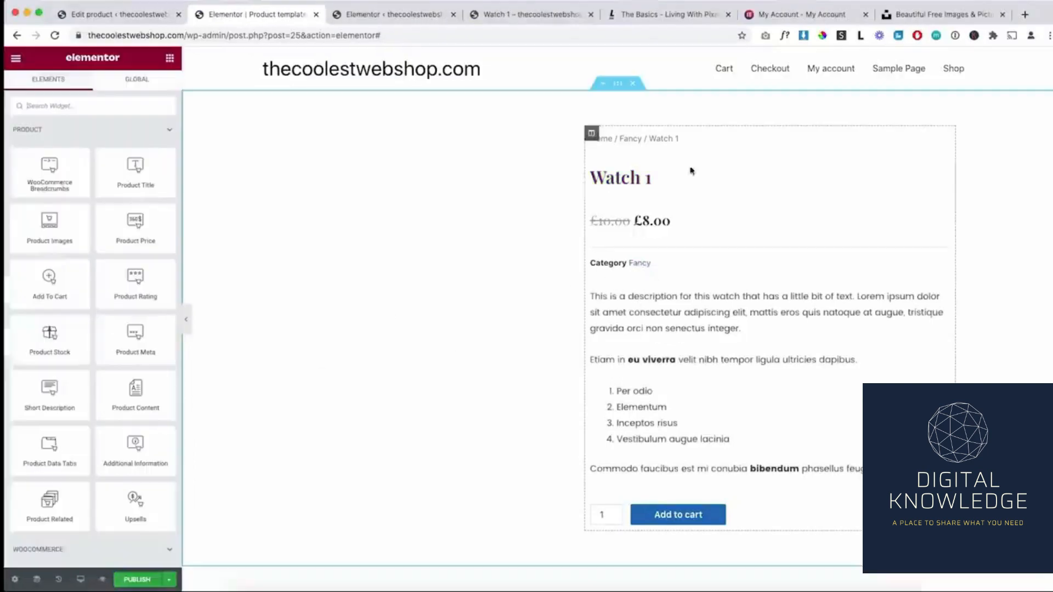
Publish the product template with a display condition that includes all Products.
{"action": "left_click", "coordinate": [137, 579]}
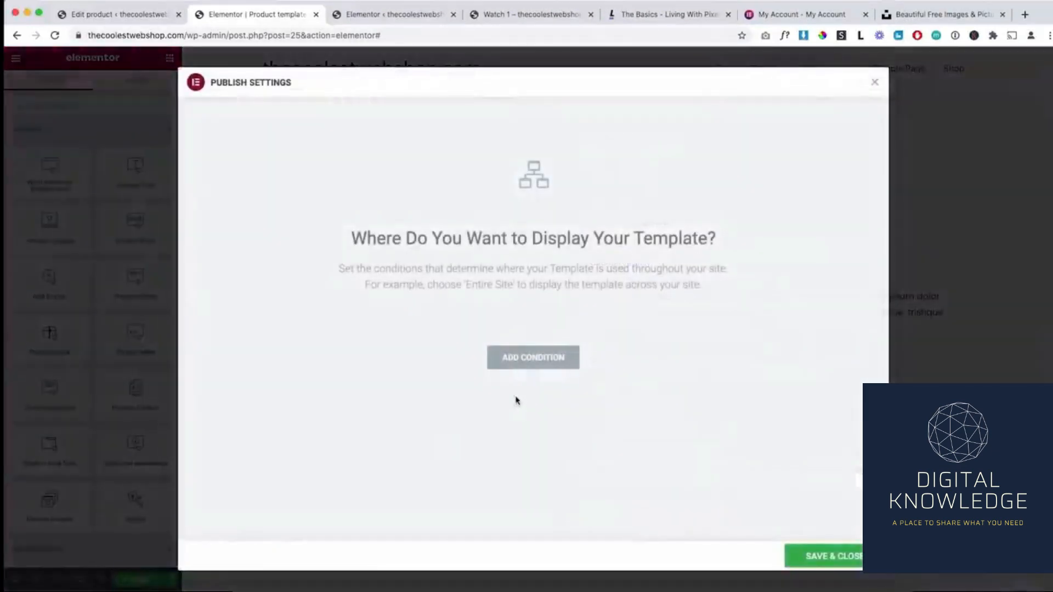
{"action": "left_click", "coordinate": [528, 364]}
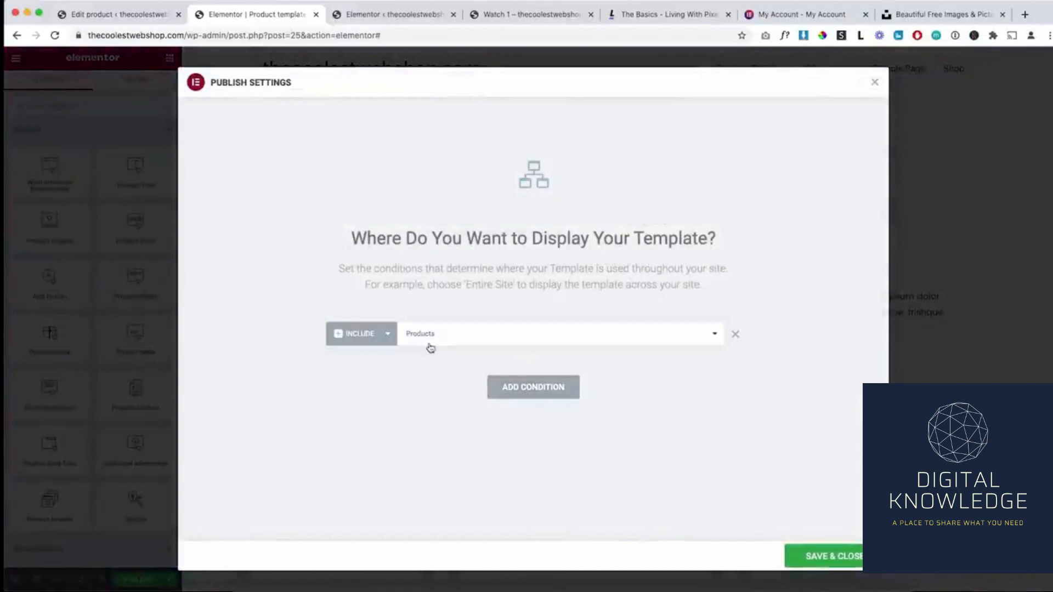
{"action": "left_click", "coordinate": [459, 335]}
{"action": "left_click", "coordinate": [460, 334]}
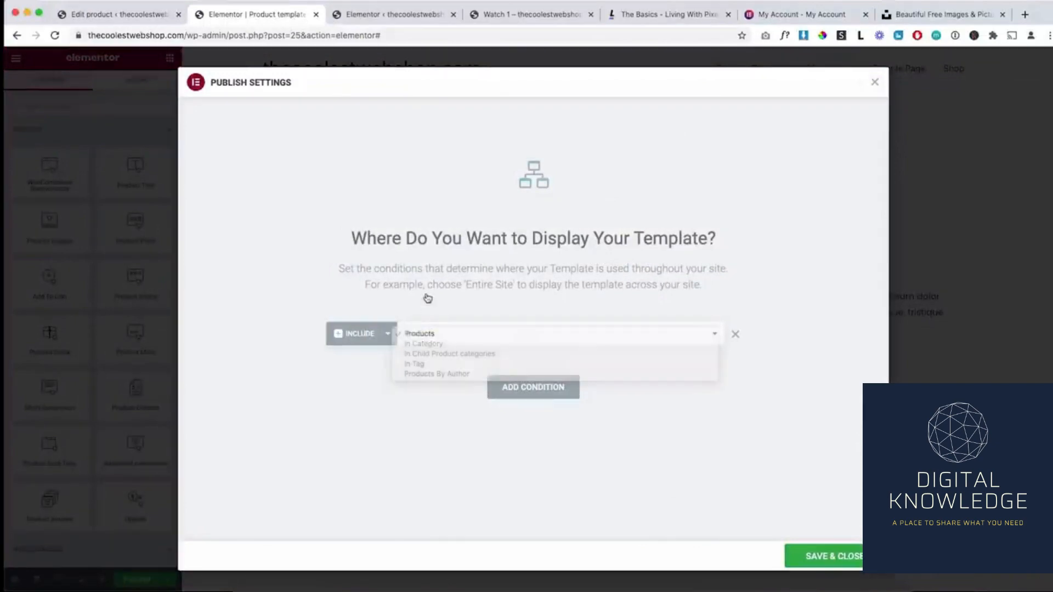
{"action": "left_click", "coordinate": [825, 556]}
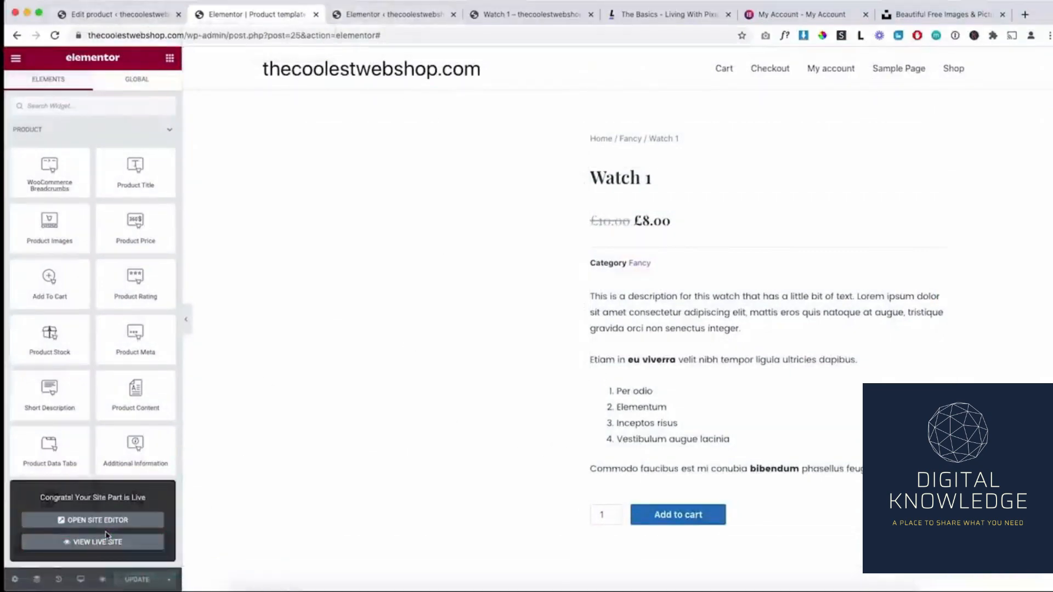
View the live Watch 1 product page and preview the second and third gallery images.
{"action": "left_click", "coordinate": [91, 542]}
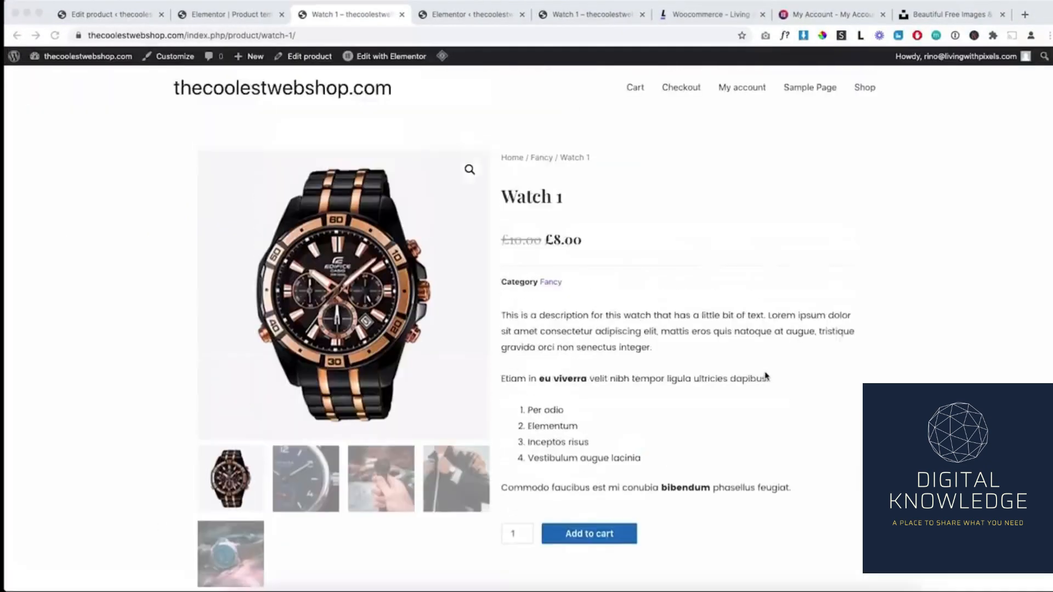
{"action": "left_click", "coordinate": [288, 482]}
{"action": "left_click", "coordinate": [302, 473]}
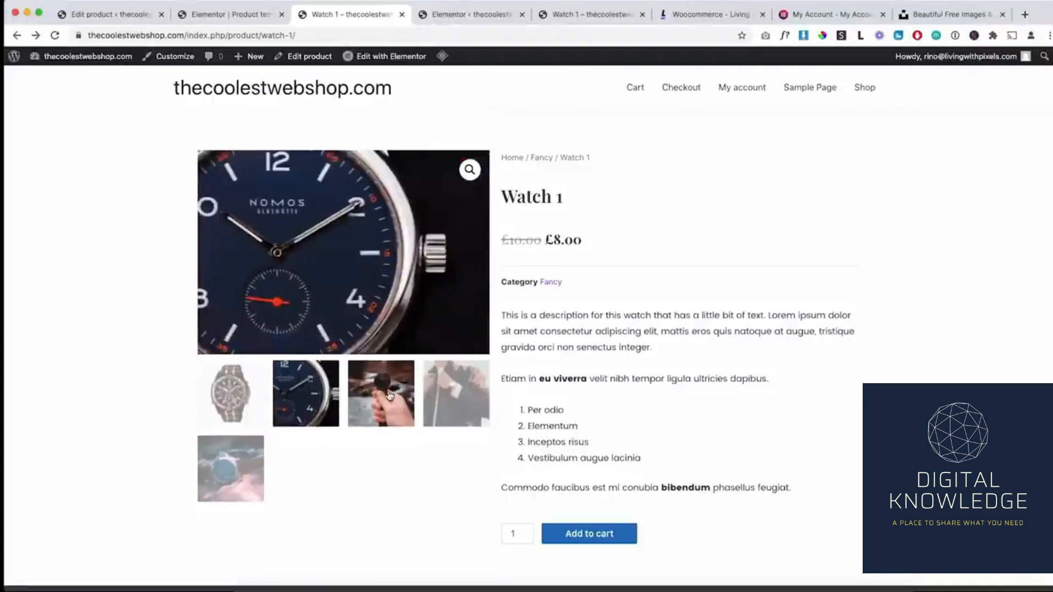
{"action": "left_click", "coordinate": [391, 394]}
Switch to the previously opened Watch 1 page and examine the default product layout for comparison with the new design.
{"action": "left_click", "coordinate": [564, 20]}
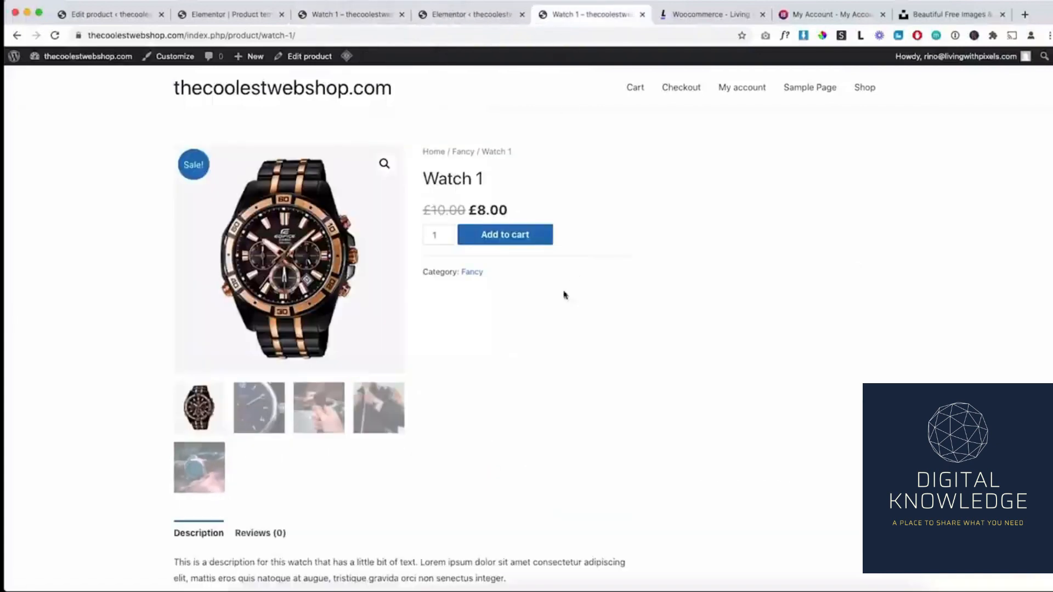
{"action": "scroll", "coordinate": [607, 331], "scroll_direction": "down", "scroll_amount": 5}
{"action": "scroll", "coordinate": [606, 331], "scroll_direction": "up", "scroll_amount": 5}
{"action": "scroll", "coordinate": [620, 340], "scroll_direction": "down", "scroll_amount": 5}
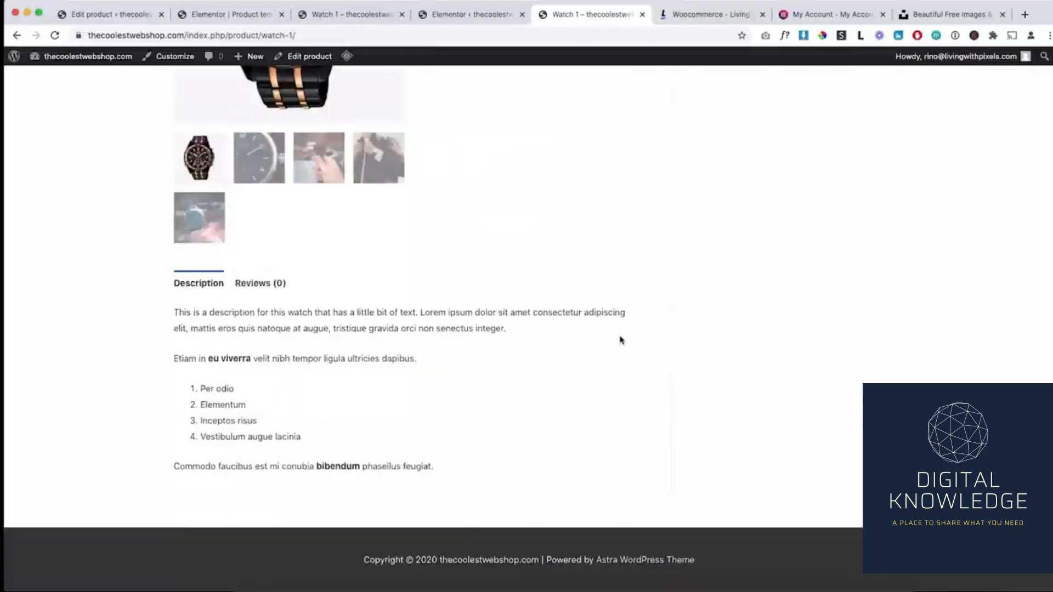
{"action": "scroll", "coordinate": [620, 340], "scroll_direction": "up", "scroll_amount": 5}
Return to the redesigned Watch 1 page, add the watch to the cart and open the cart.
{"action": "left_click", "coordinate": [366, 18]}
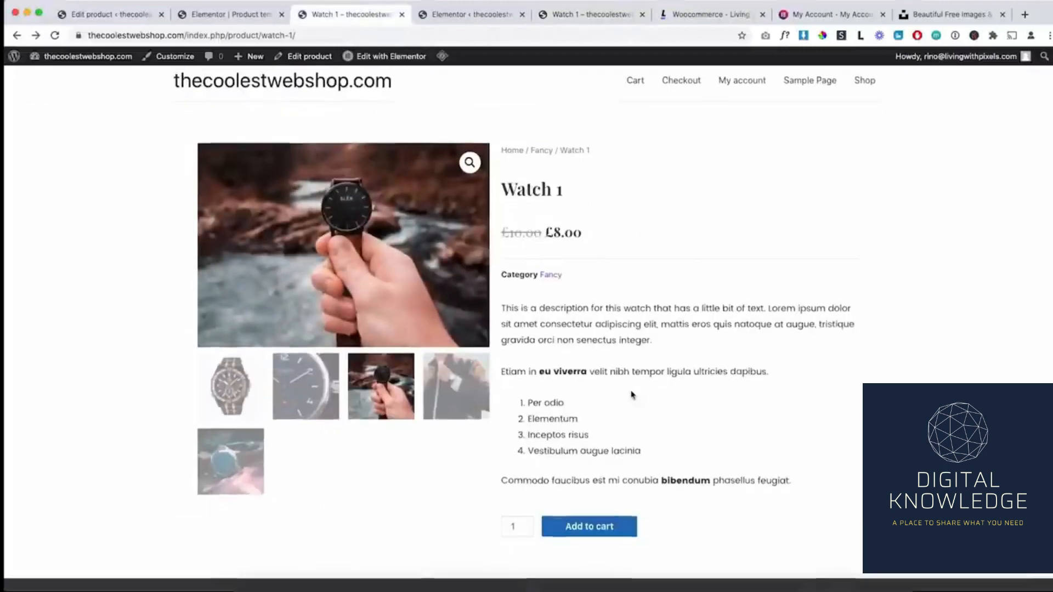
{"action": "left_click", "coordinate": [230, 393]}
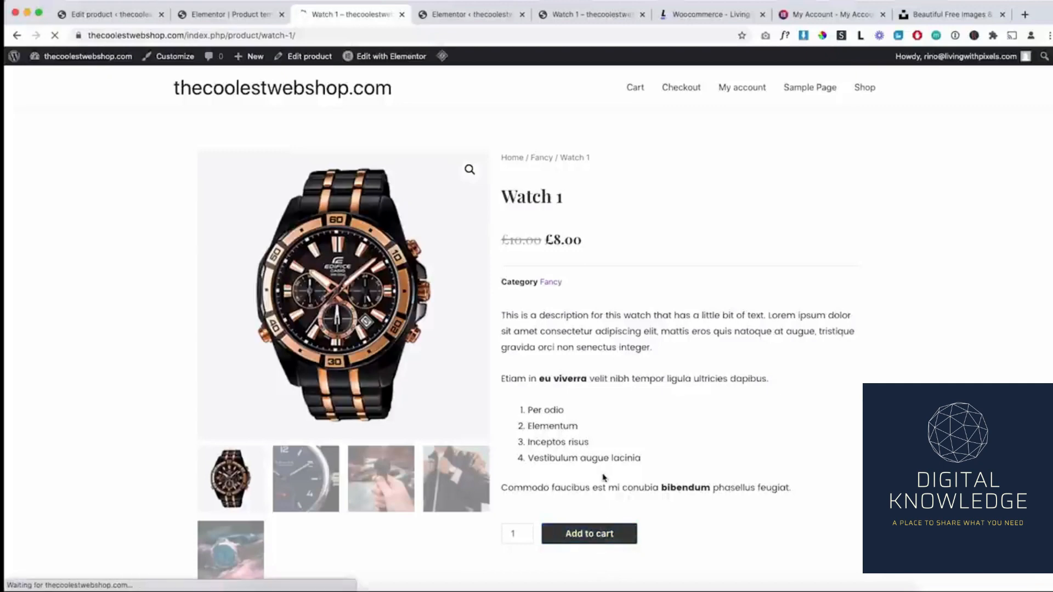
{"action": "left_click", "coordinate": [635, 91]}
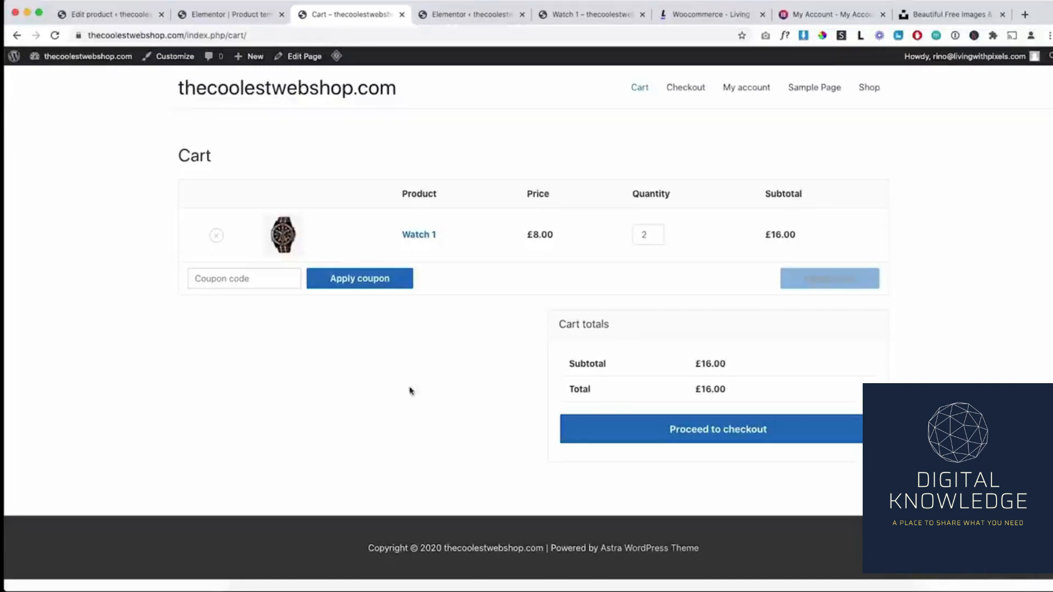
Return to the Watch 1 product page and open the global Base Colors settings in the theme customizer.
{"action": "key", "text": "super+bracketleft"}
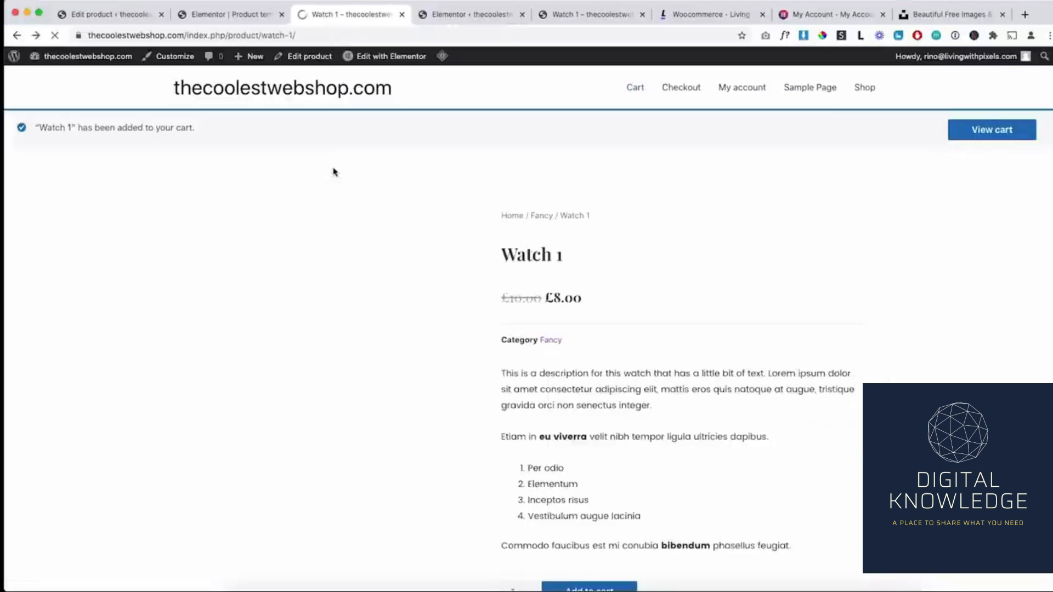
{"action": "left_click", "coordinate": [174, 56]}
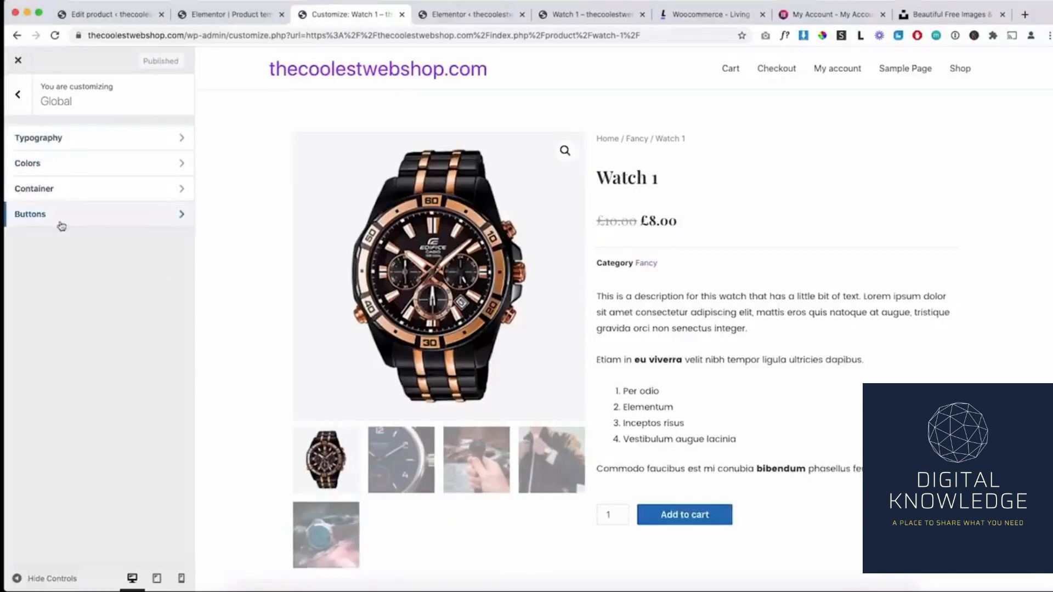
{"action": "left_click", "coordinate": [53, 168]}
{"action": "left_click", "coordinate": [53, 148]}
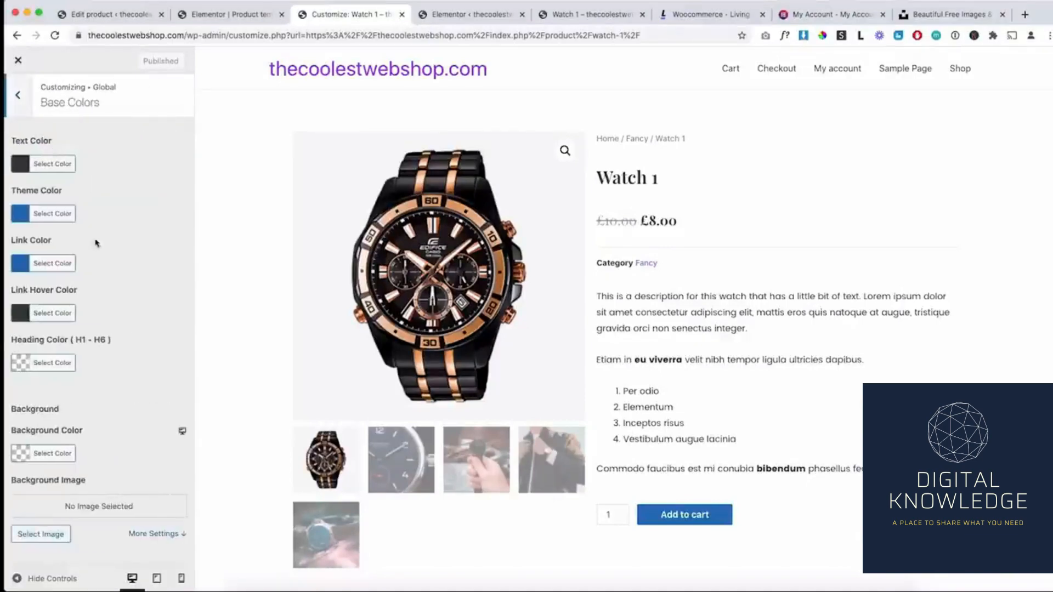
{"action": "left_click", "coordinate": [21, 215]}
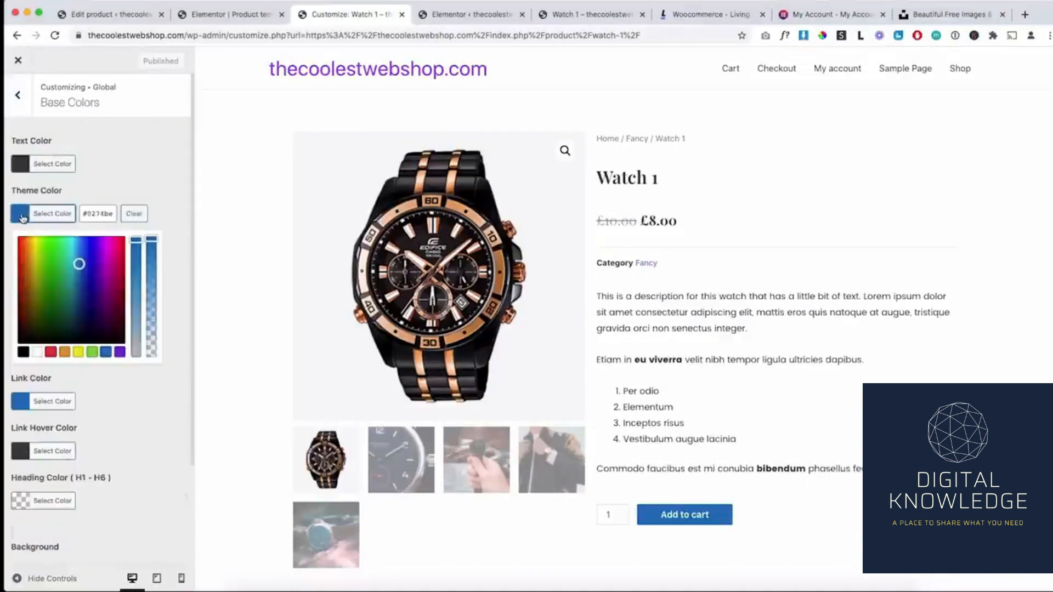
{"action": "left_click", "coordinate": [22, 216]}
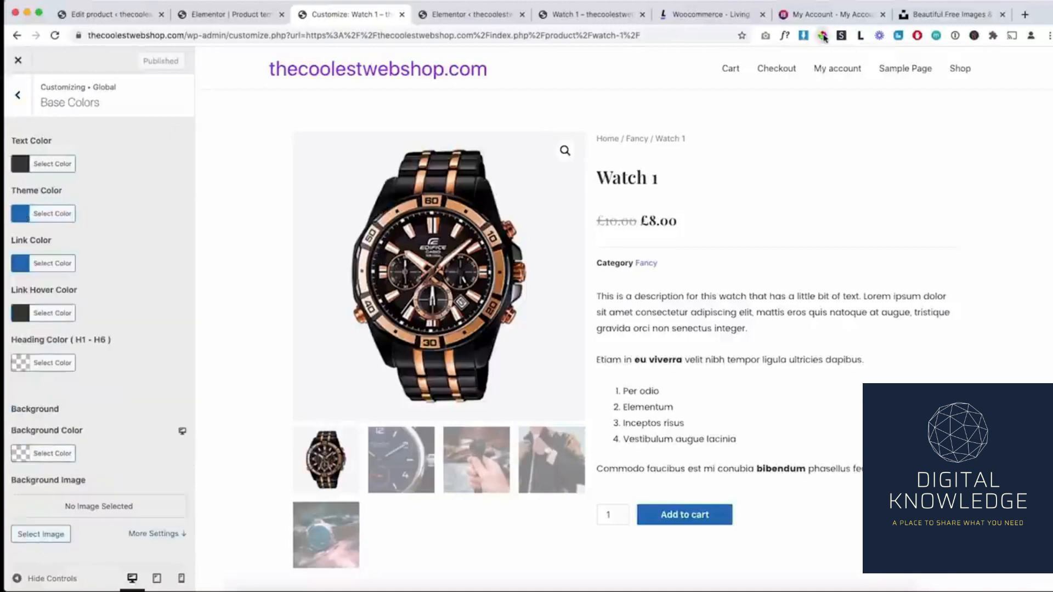
Sample the purple of the site title with the eyedropper and set the Theme Color to #9836ff.
{"action": "left_click", "coordinate": [822, 36]}
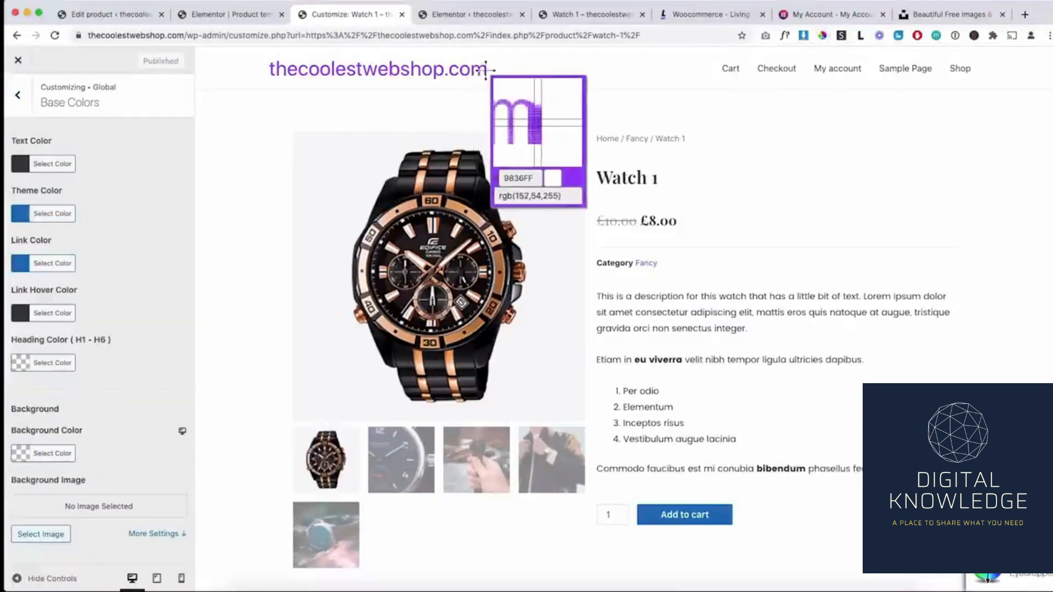
{"action": "left_click", "coordinate": [486, 69]}
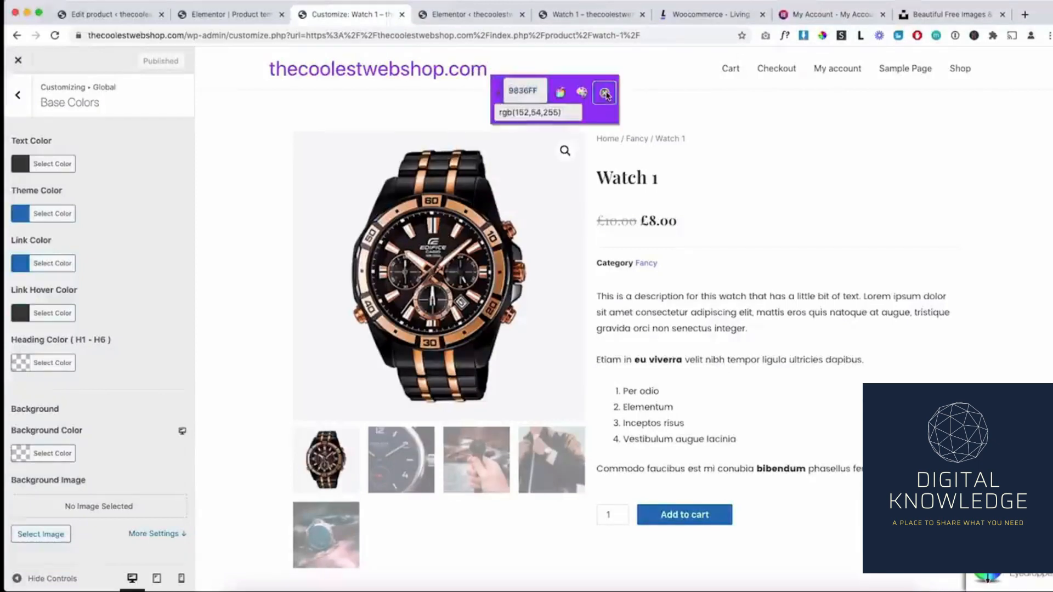
{"action": "left_click", "coordinate": [605, 97]}
{"action": "left_click", "coordinate": [28, 214]}
{"action": "triple_click", "coordinate": [94, 215]}
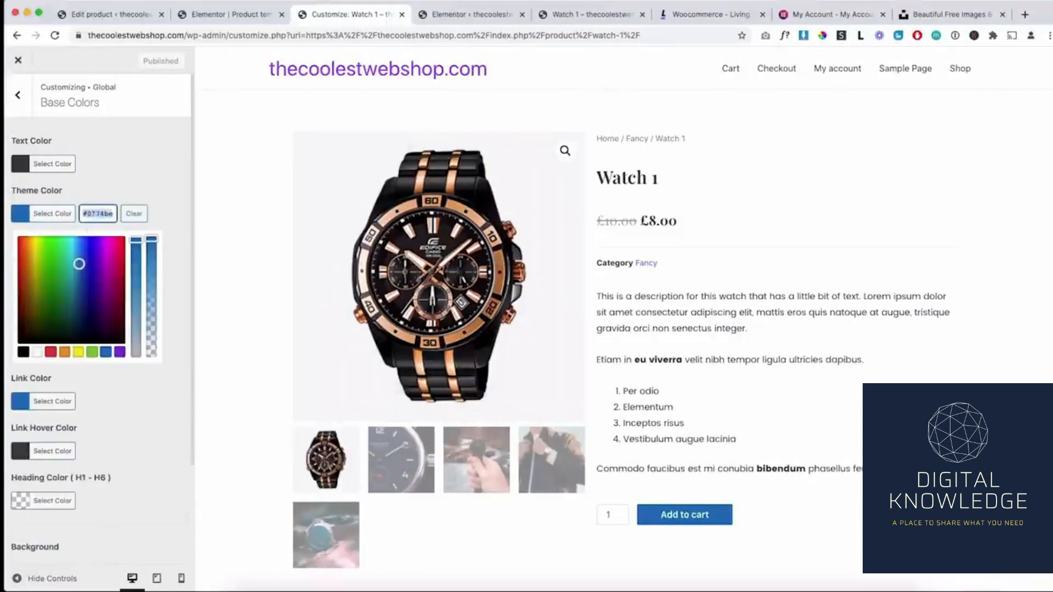
{"action": "type", "text": "#9836ff"}
{"action": "left_click", "coordinate": [105, 194]}
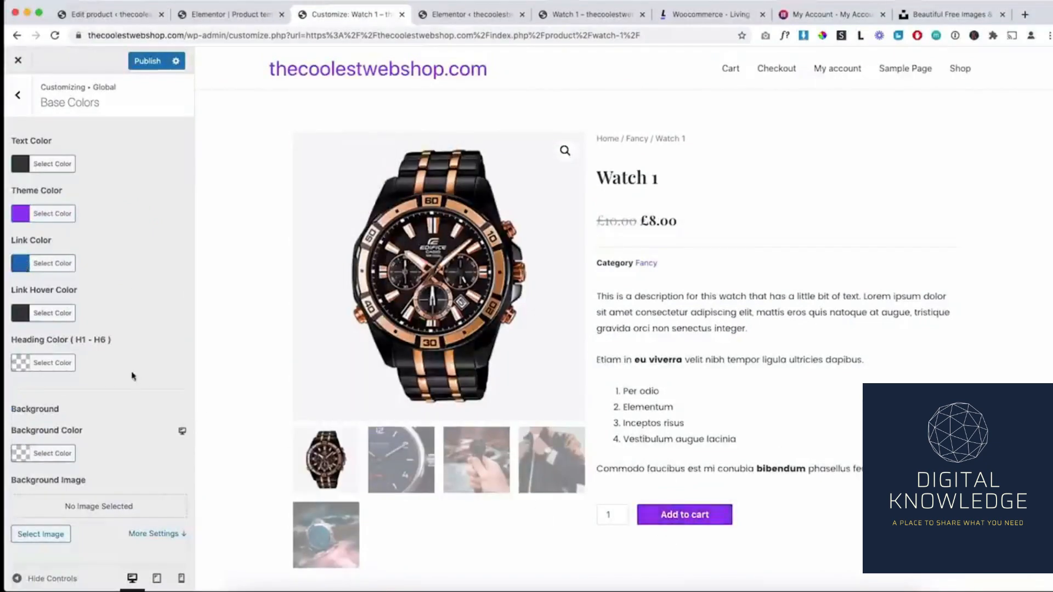
Set the Link Color to the same purple, #9836ff.
{"action": "left_click", "coordinate": [22, 266]}
{"action": "left_click", "coordinate": [98, 257]}
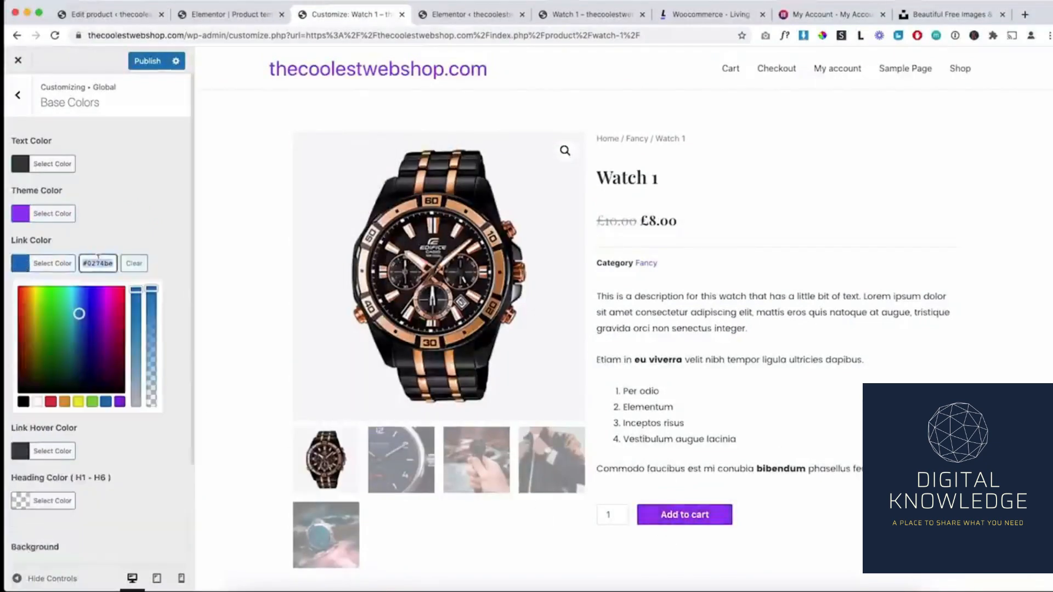
{"action": "key", "text": "super+v"}
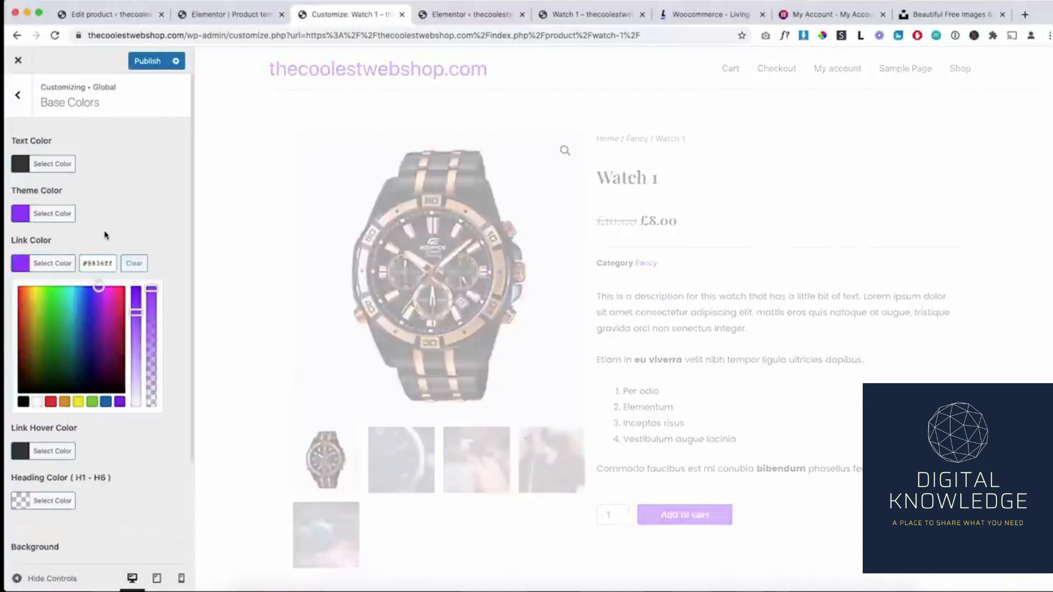
{"action": "left_click", "coordinate": [104, 237]}
Check the new colors in the product page preview, publish the changes and close the customizer.
{"action": "scroll", "coordinate": [940, 383], "scroll_direction": "down", "scroll_amount": 2}
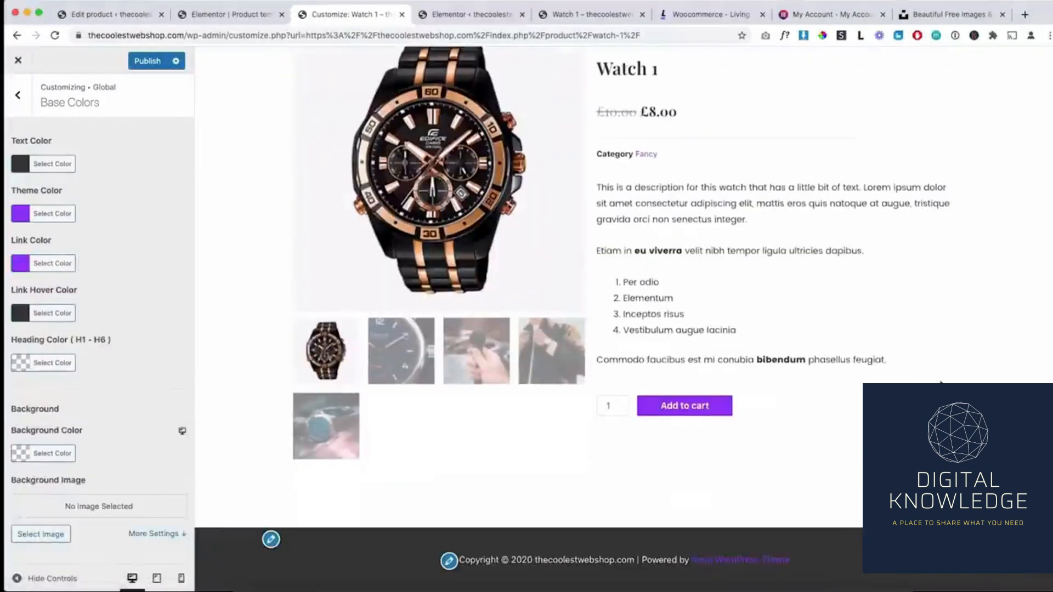
{"action": "scroll", "coordinate": [940, 383], "scroll_direction": "up", "scroll_amount": 2}
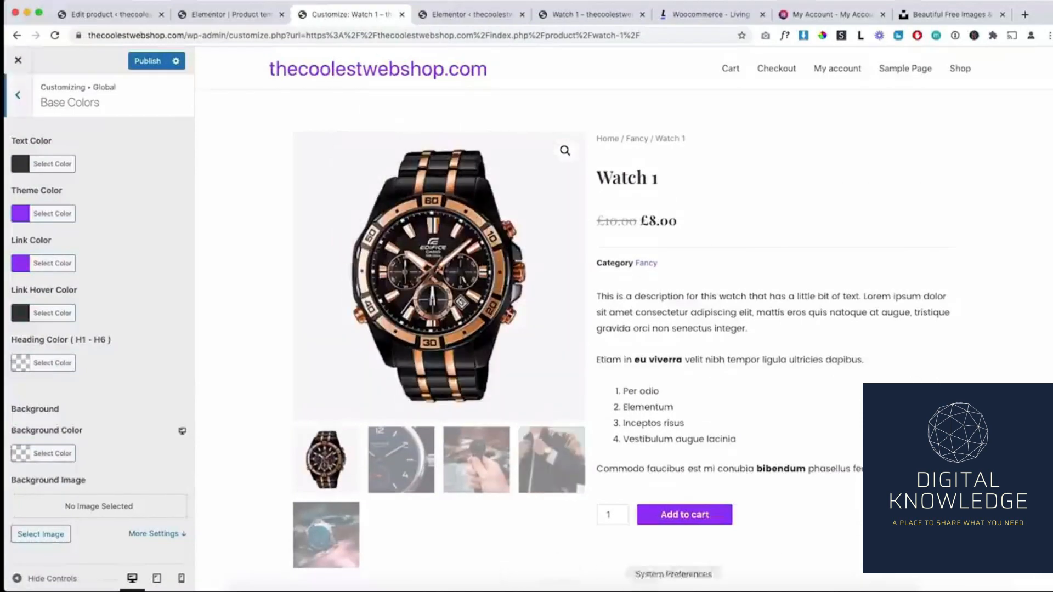
{"action": "scroll", "coordinate": [720, 510], "scroll_direction": "down", "scroll_amount": 2}
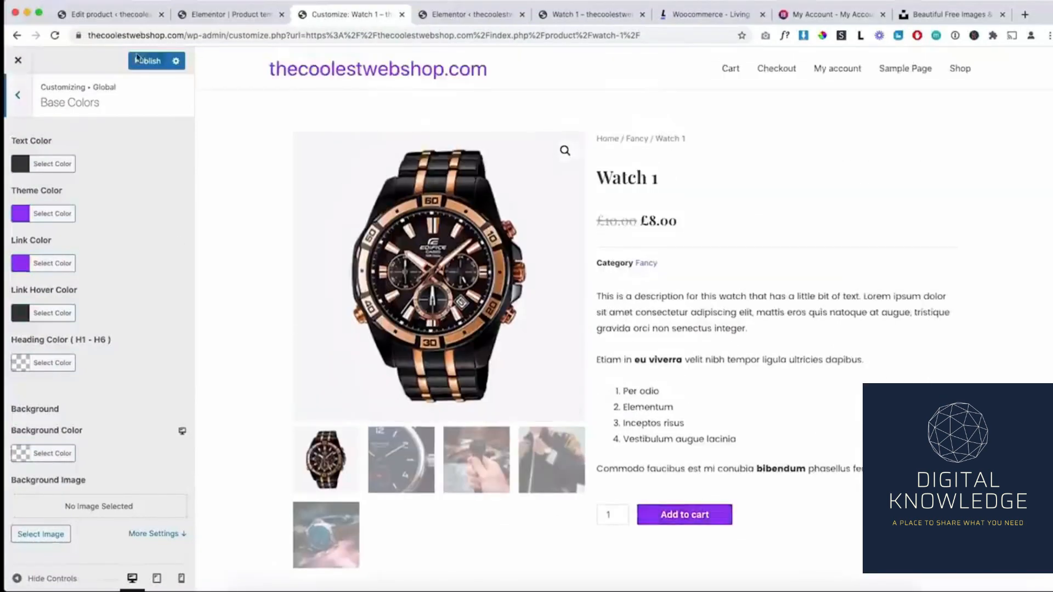
{"action": "left_click", "coordinate": [140, 61]}
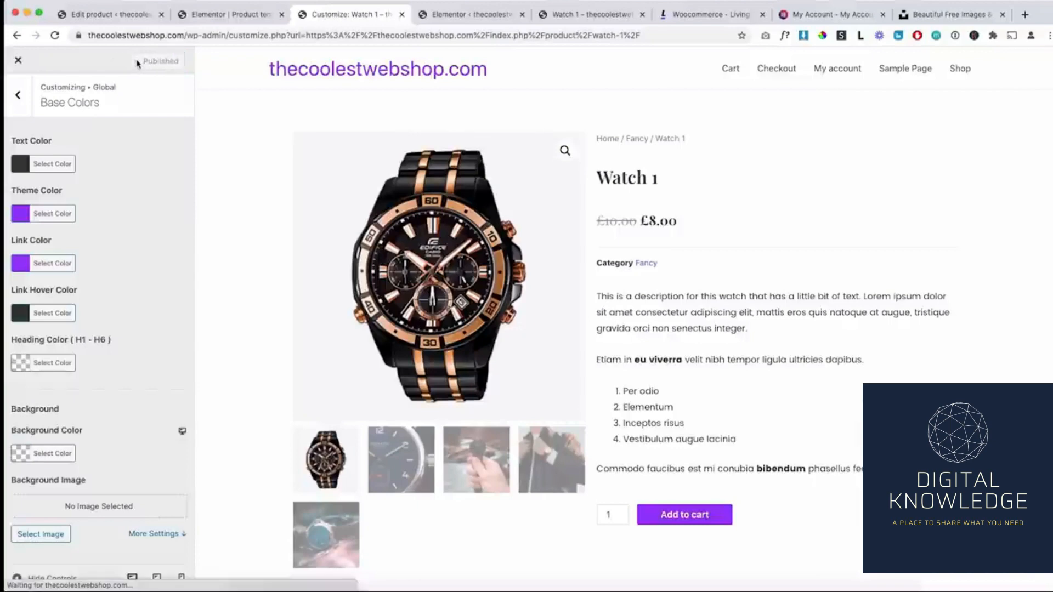
{"action": "left_click", "coordinate": [18, 60]}
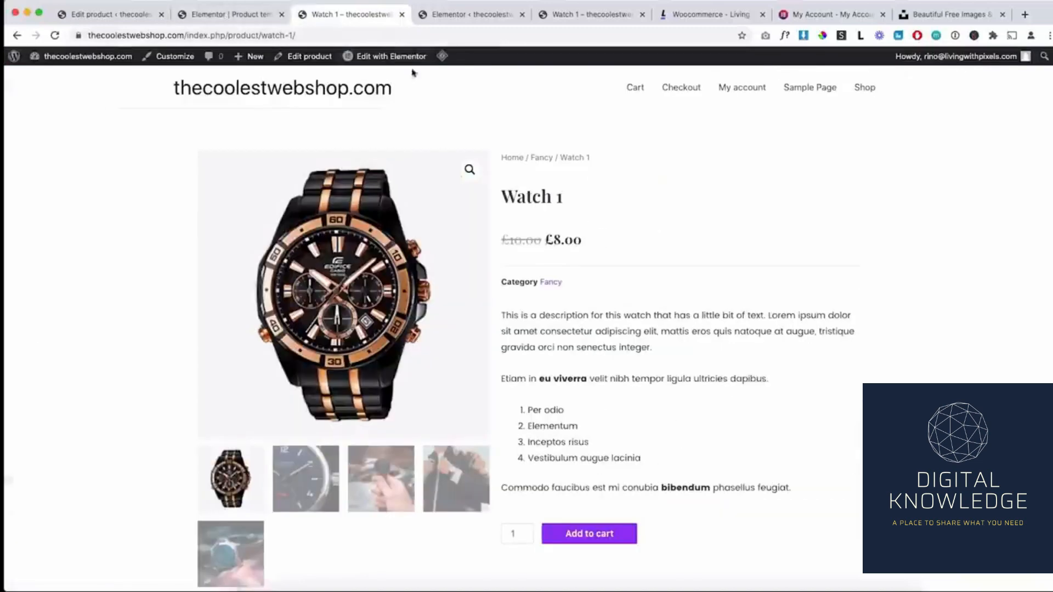
Open the single product template in Elementor from the Watch 1 page and close the old template editor tab.
{"action": "mouse_move", "coordinate": [391, 56]}
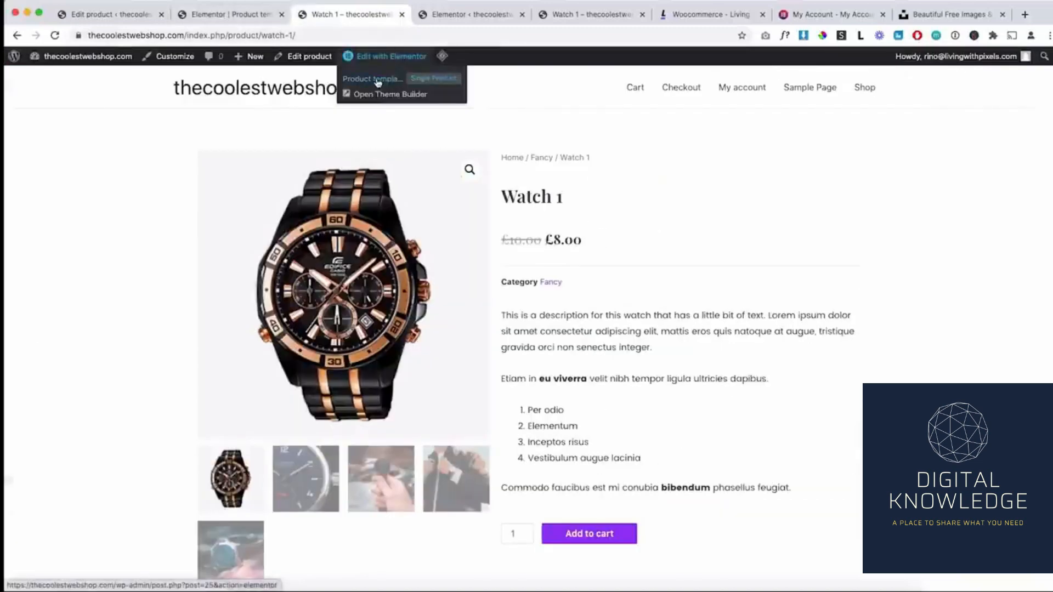
{"action": "left_click", "coordinate": [377, 80]}
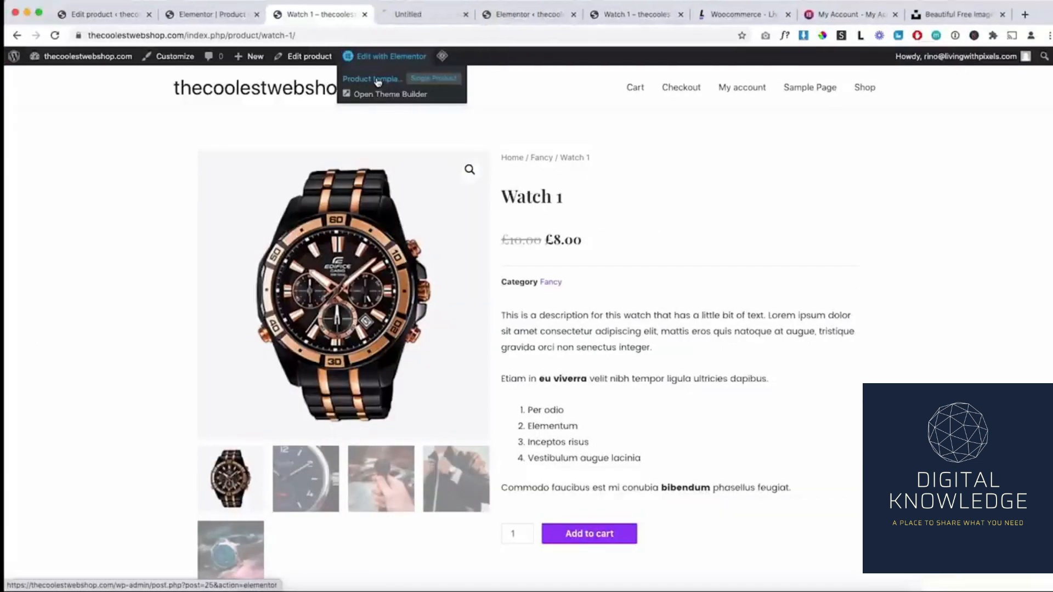
{"action": "left_click", "coordinate": [254, 15]}
{"action": "left_click", "coordinate": [329, 14]}
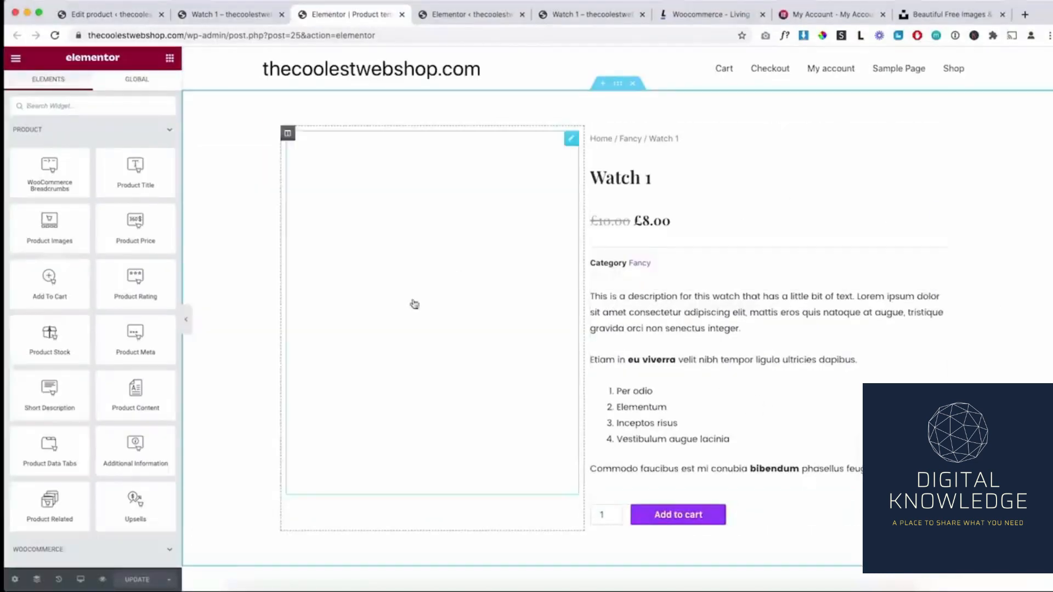
Try the Sale Flash option of the Product Images widget, leaving it switched off.
{"action": "left_click", "coordinate": [571, 140]}
{"action": "left_click", "coordinate": [609, 230]}
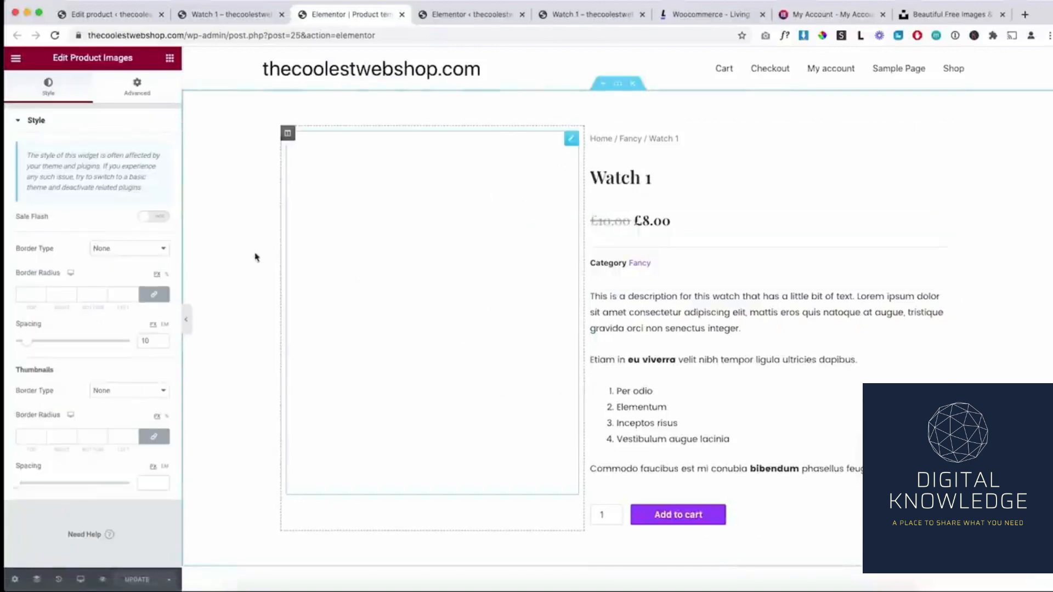
{"action": "left_click", "coordinate": [157, 218]}
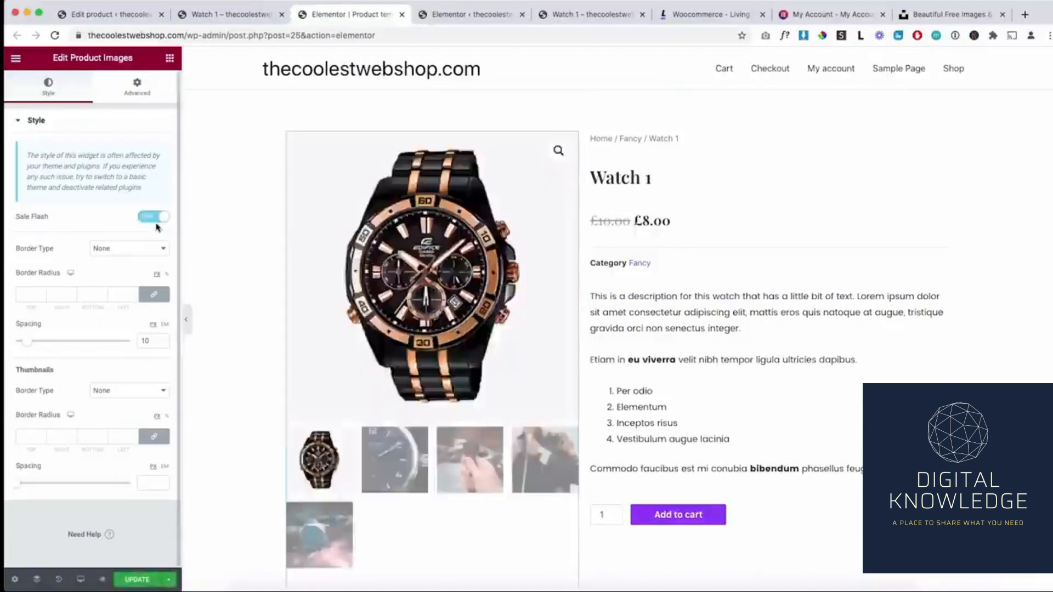
{"action": "left_click", "coordinate": [156, 220]}
{"action": "left_click", "coordinate": [156, 218]}
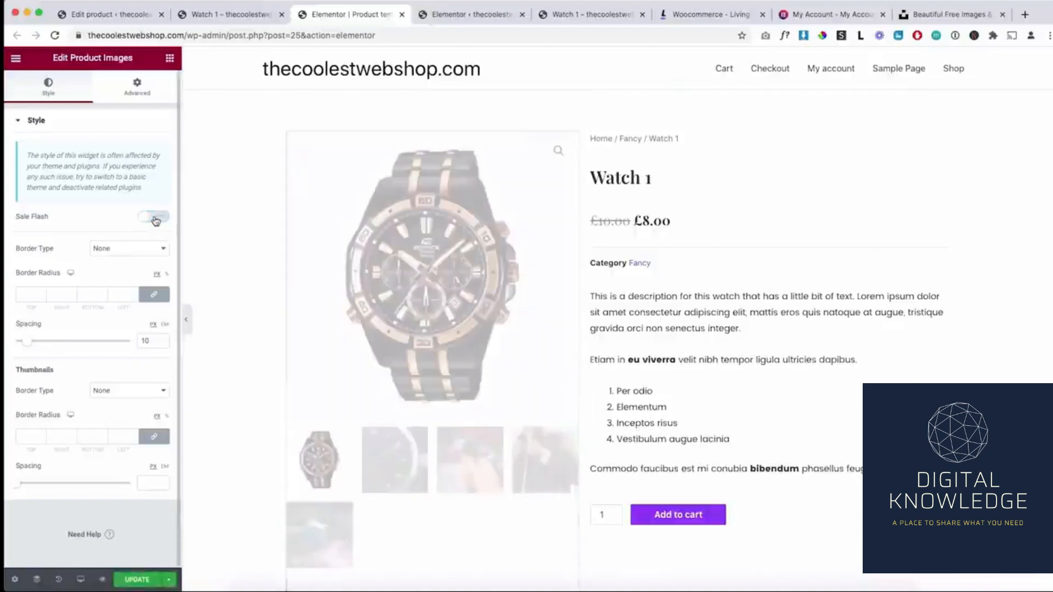
{"action": "left_click", "coordinate": [156, 218]}
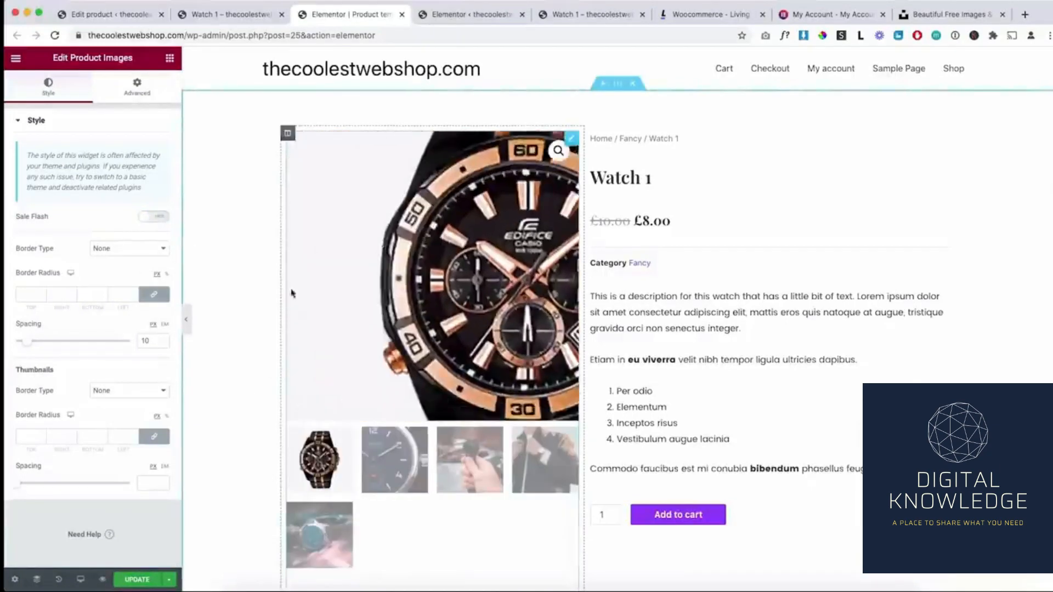
Find the Divider widget and place it between the breadcrumbs and the product title.
{"action": "left_click", "coordinate": [767, 177]}
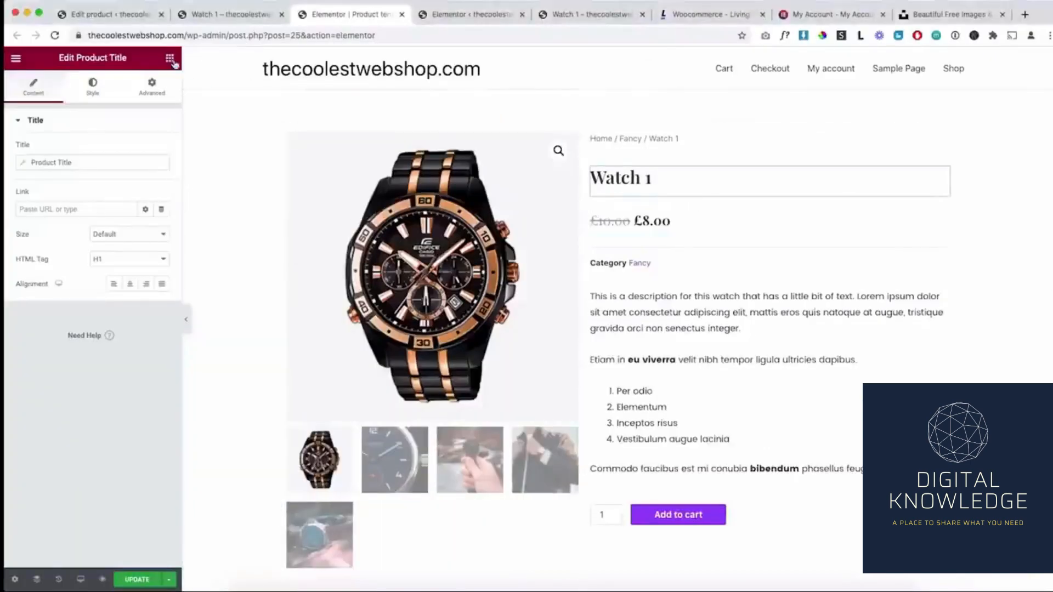
{"action": "left_click", "coordinate": [170, 57]}
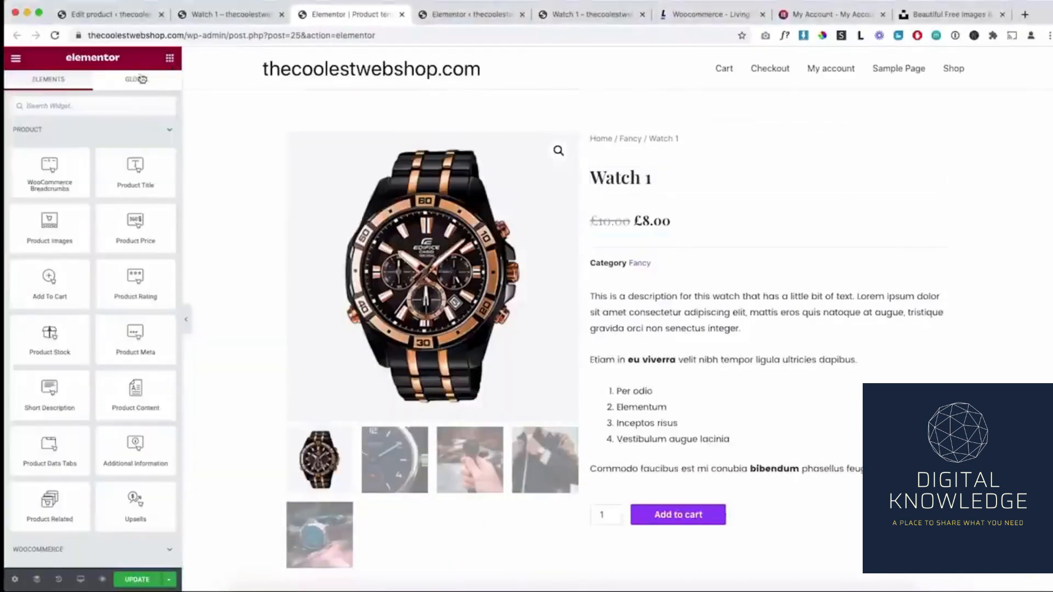
{"action": "type", "text": "desl"}
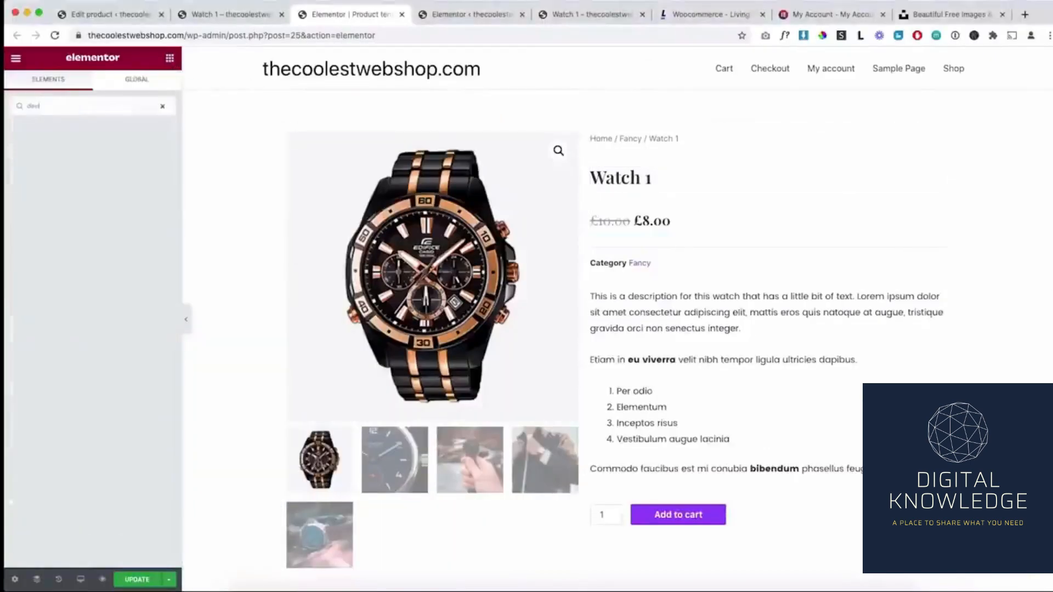
{"action": "key", "text": "BackSpace"}
{"action": "key", "text": "BackSpace"}
{"action": "type", "text": "iv"}
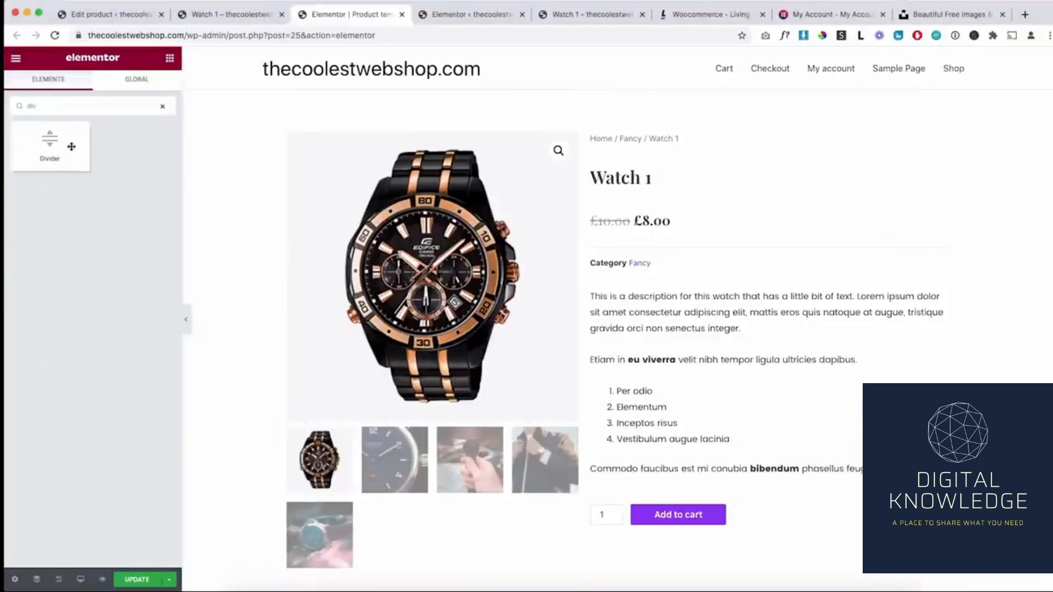
{"action": "left_click_drag", "start_coordinate": [50, 146], "coordinate": [634, 172]}
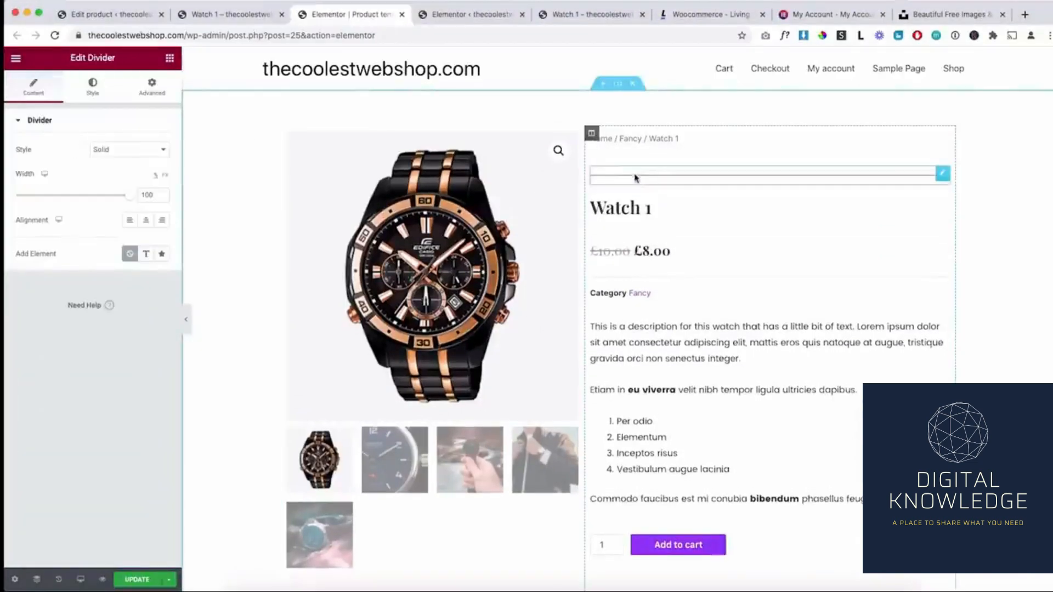
Add a text element to the divider and position the text on its left side.
{"action": "left_click", "coordinate": [146, 254]}
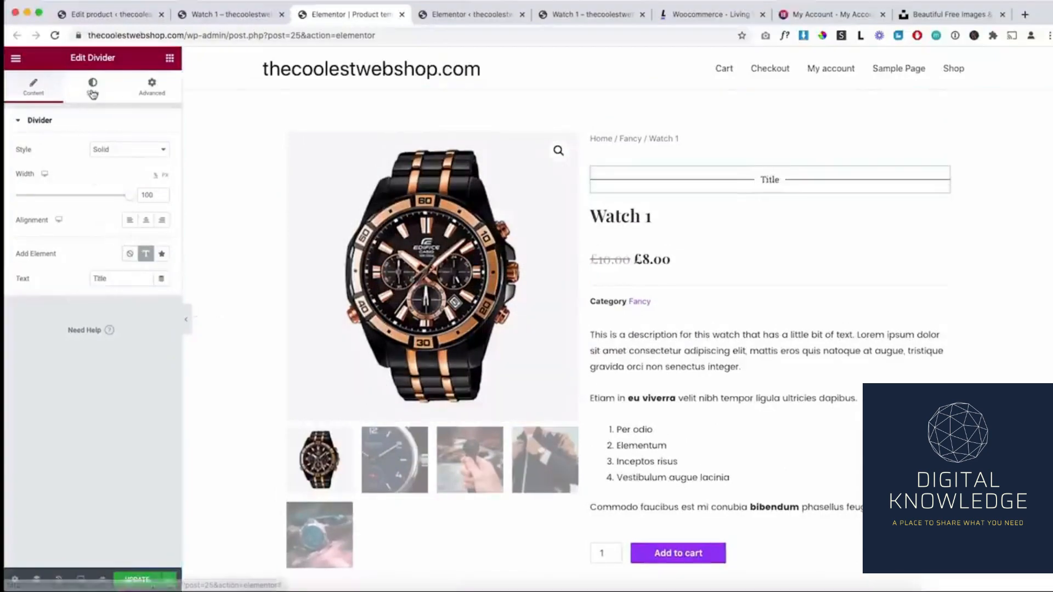
{"action": "left_click", "coordinate": [92, 94]}
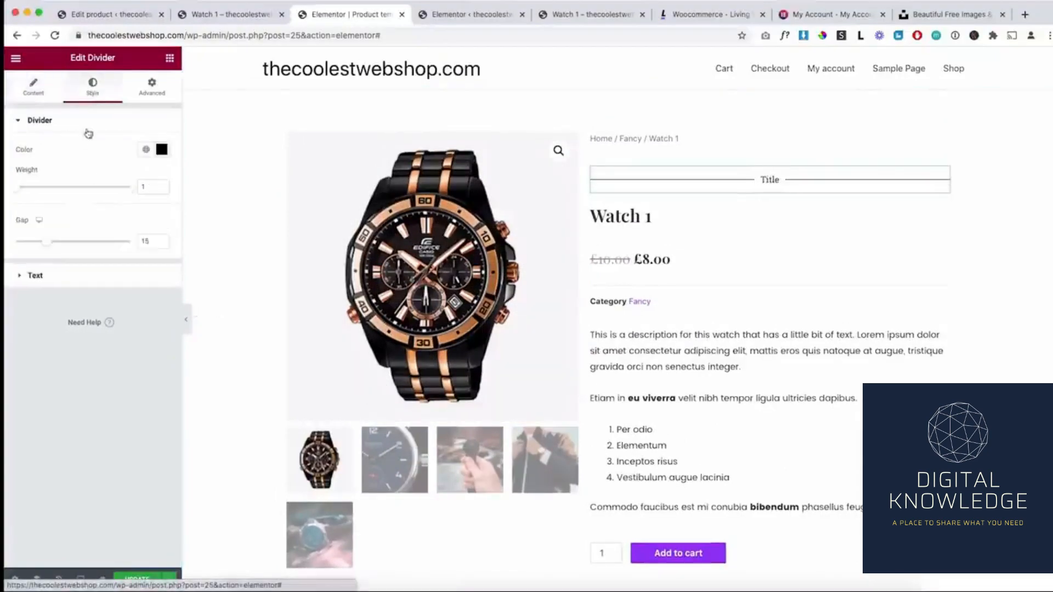
{"action": "left_click", "coordinate": [70, 277]}
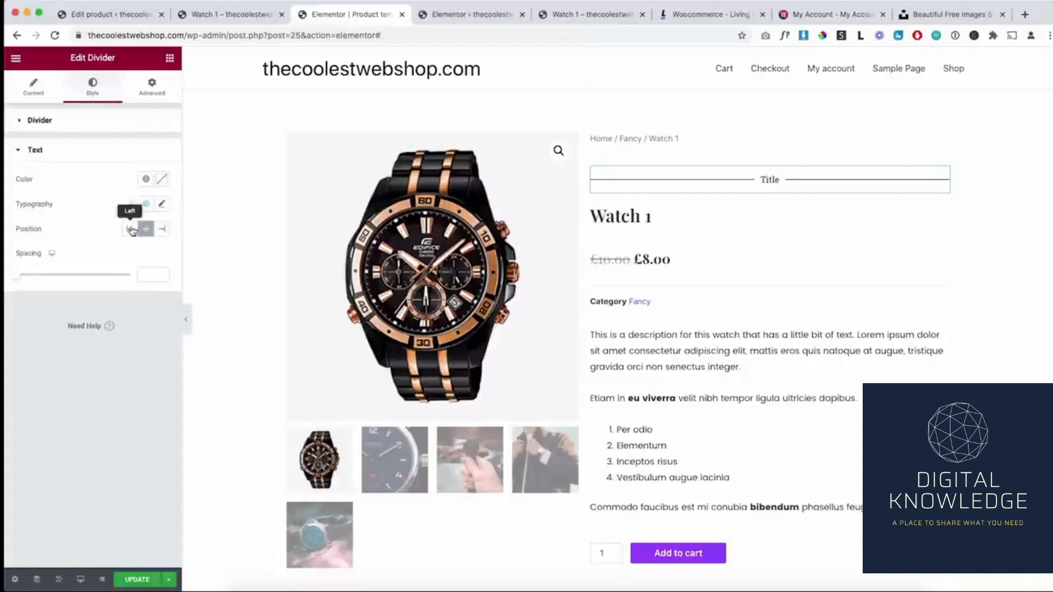
{"action": "left_click", "coordinate": [129, 229]}
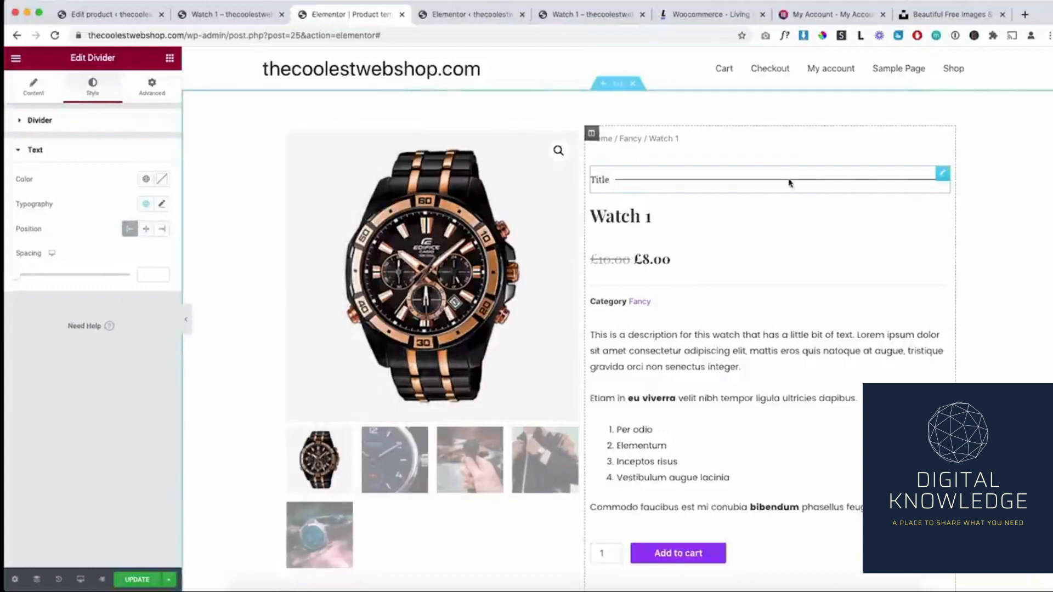
Replace the divider's text with the dynamic Post Title.
{"action": "left_click", "coordinate": [47, 96]}
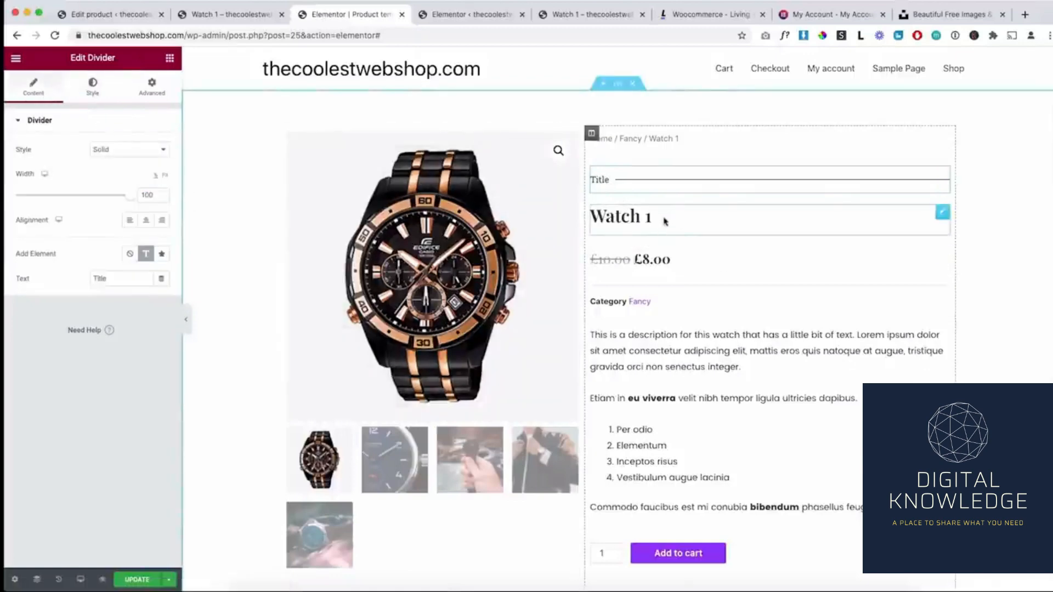
{"action": "left_click", "coordinate": [162, 280]}
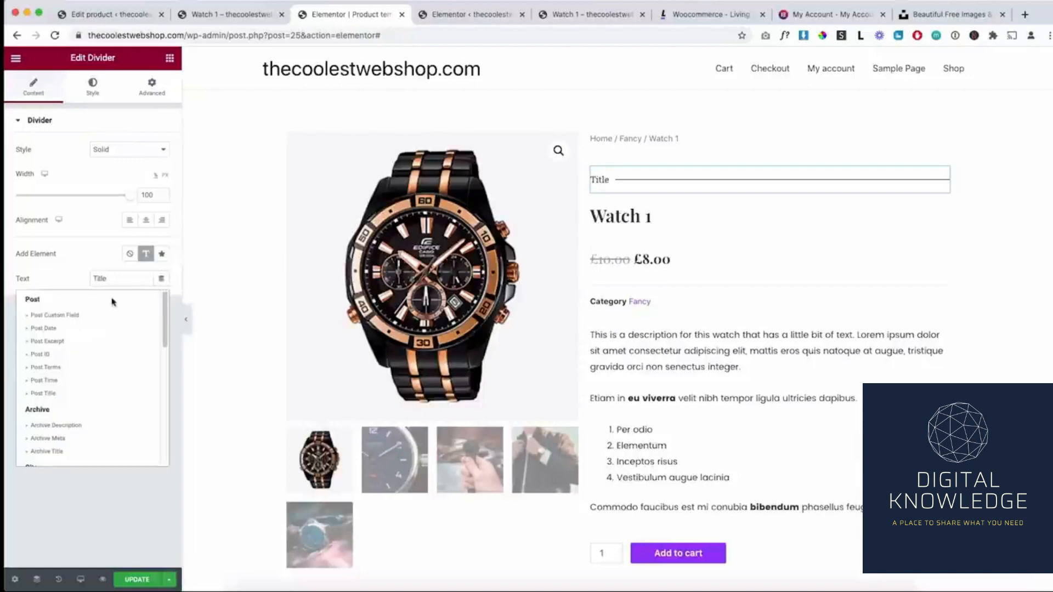
{"action": "left_click", "coordinate": [57, 394]}
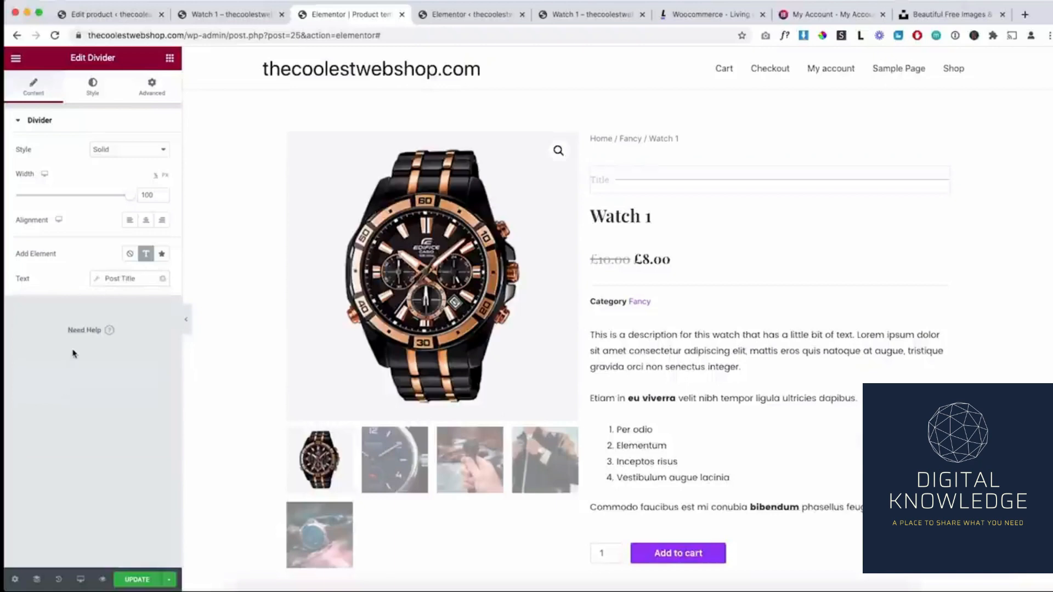
Change the divider's dynamic text to the WooCommerce Product Title.
{"action": "left_click", "coordinate": [160, 282]}
{"action": "scroll", "coordinate": [138, 376], "scroll_direction": "down", "scroll_amount": 5}
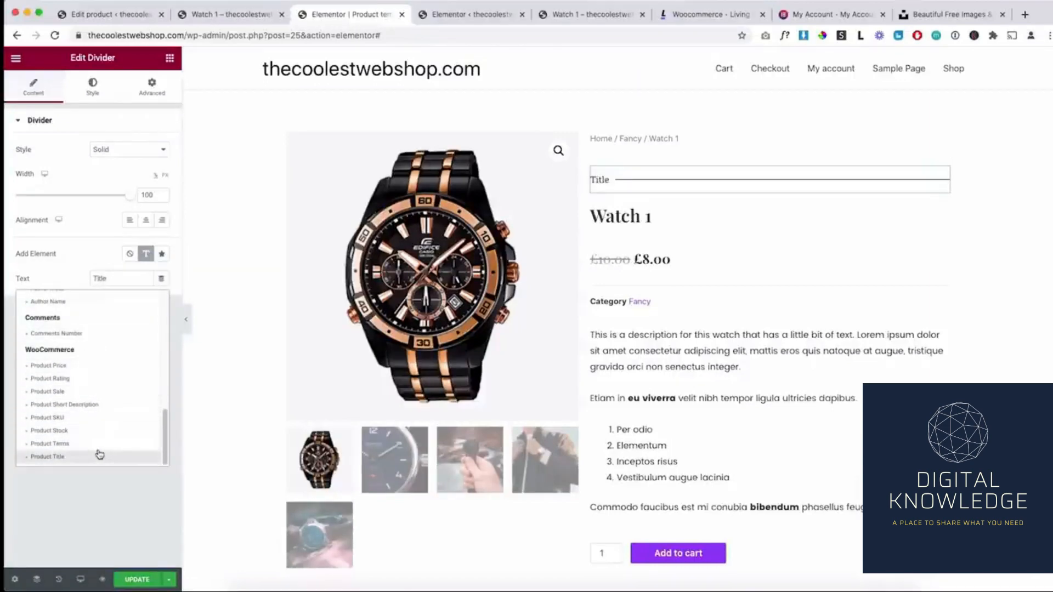
{"action": "left_click", "coordinate": [47, 456]}
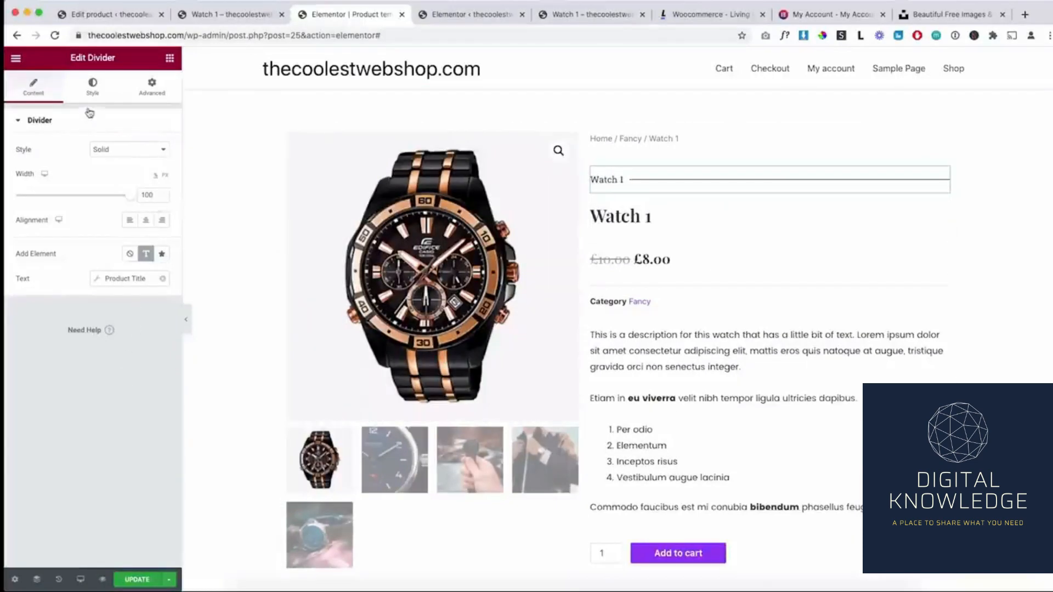
Apply a global heading font to the divider's text and set the divider line to the global Primary purple.
{"action": "left_click", "coordinate": [92, 86]}
{"action": "left_click", "coordinate": [99, 277]}
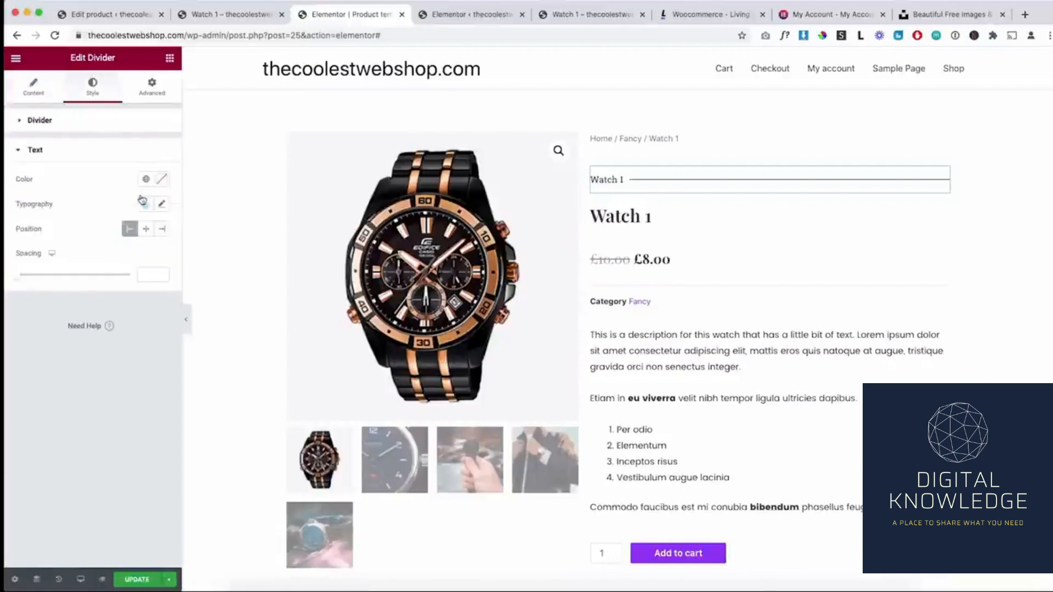
{"action": "left_click", "coordinate": [161, 203]}
{"action": "left_click", "coordinate": [104, 128]}
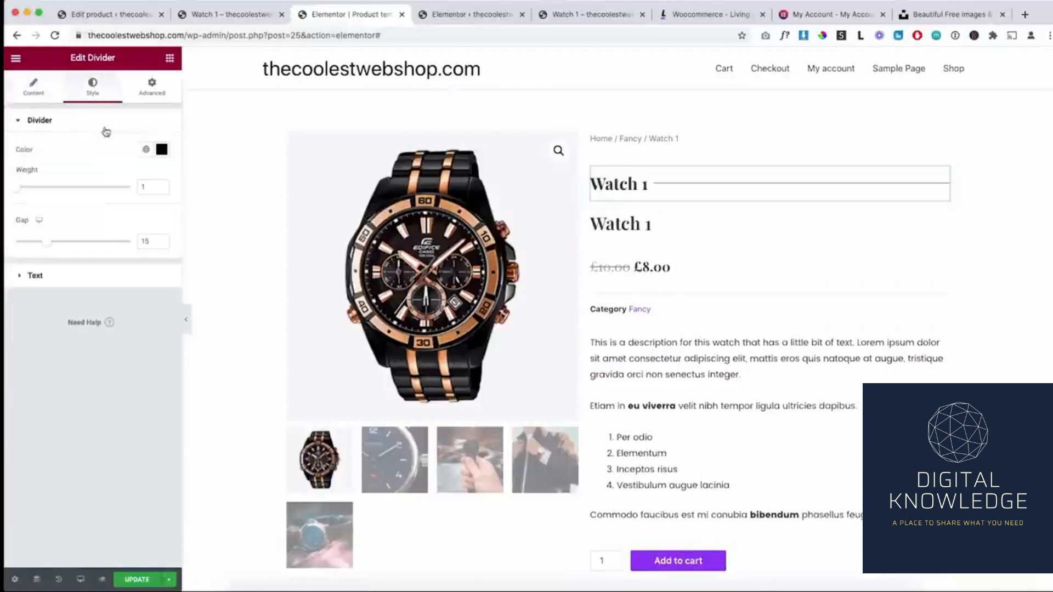
{"action": "left_click", "coordinate": [145, 150]}
{"action": "left_click", "coordinate": [76, 207]}
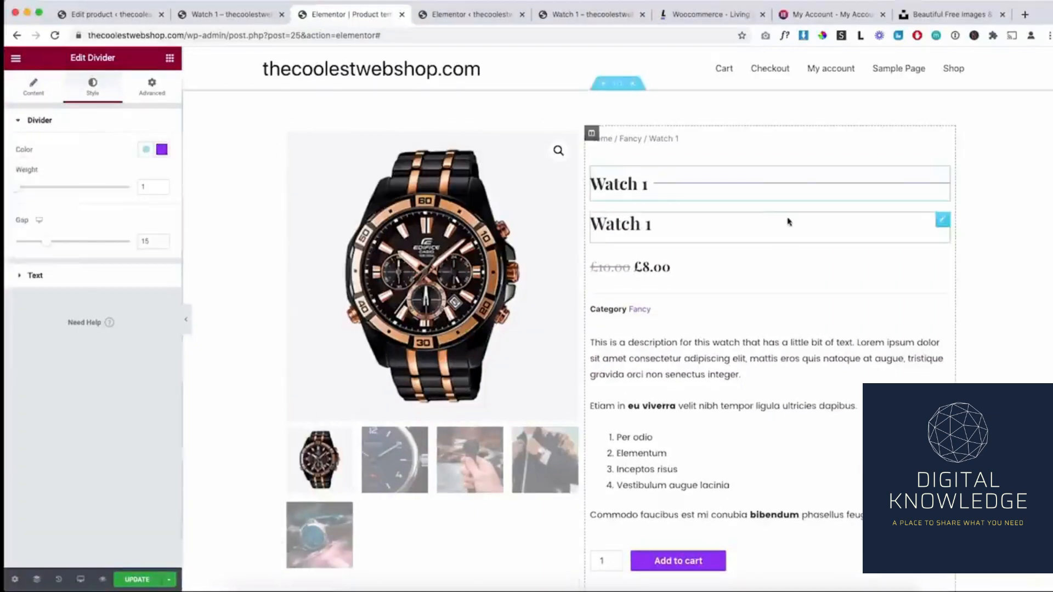
Delete the duplicate product title beneath the divider and open the Product Price widget for editing.
{"action": "right_click", "coordinate": [693, 234]}
{"action": "left_click", "coordinate": [723, 402]}
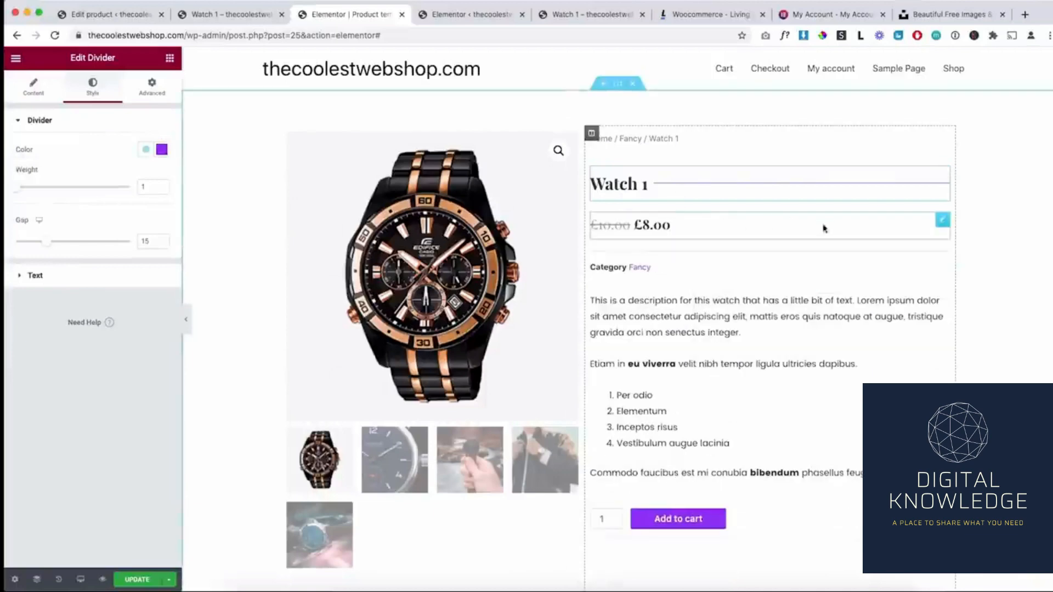
{"action": "left_click", "coordinate": [941, 220]}
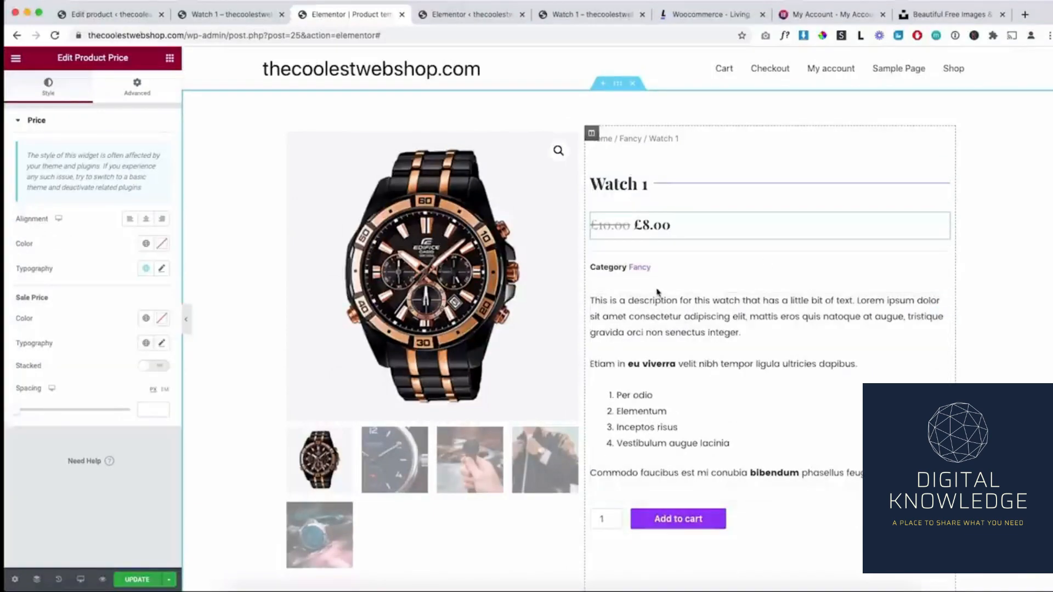
Apply the global Primary typography to the Add To Cart button.
{"action": "left_click", "coordinate": [942, 516]}
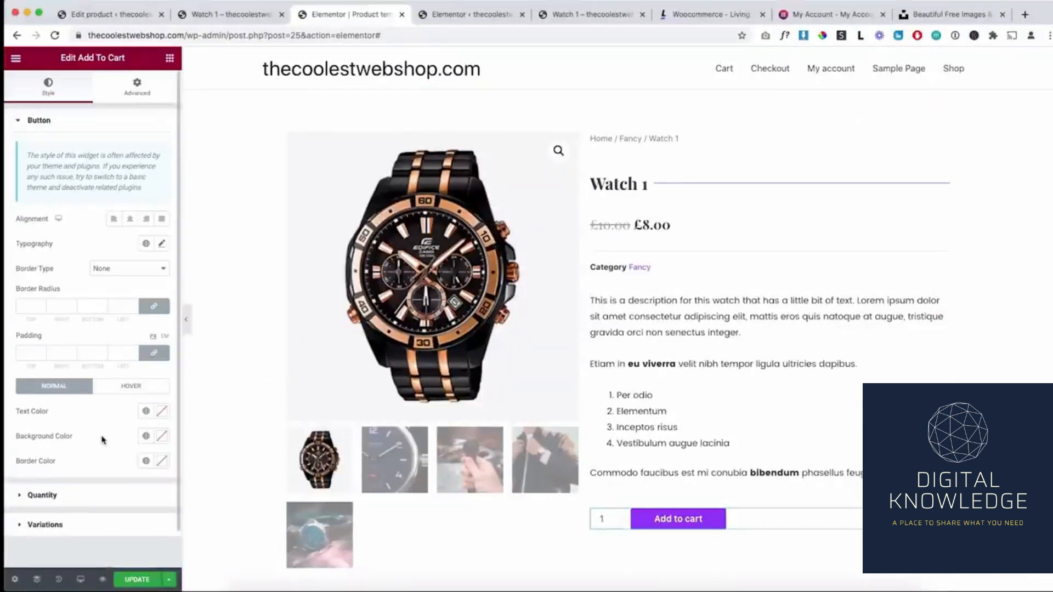
{"action": "left_click", "coordinate": [161, 244]}
{"action": "left_click", "coordinate": [159, 245]}
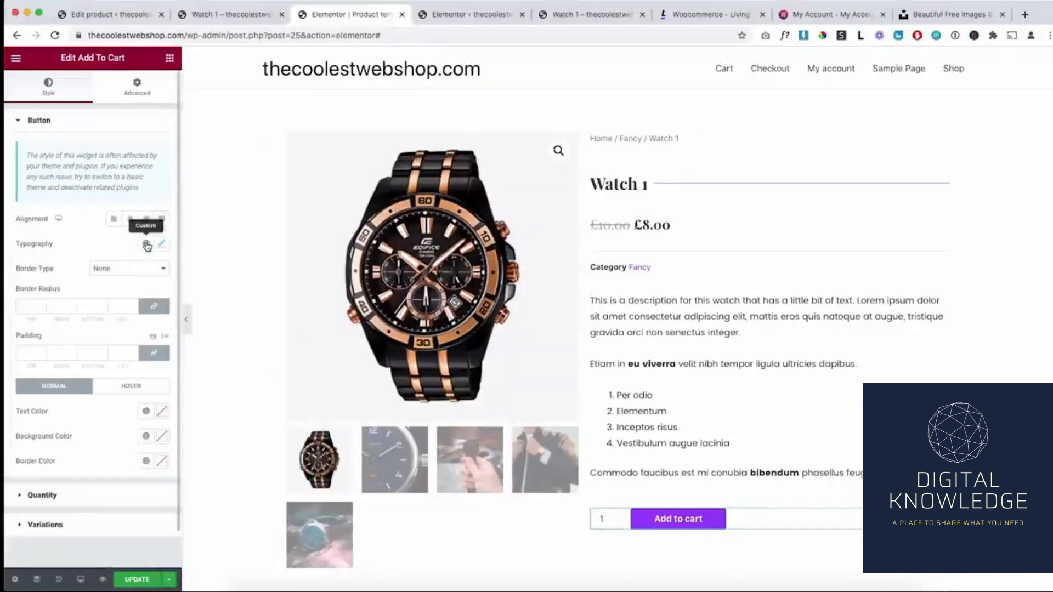
{"action": "left_click", "coordinate": [147, 245]}
{"action": "left_click", "coordinate": [71, 298]}
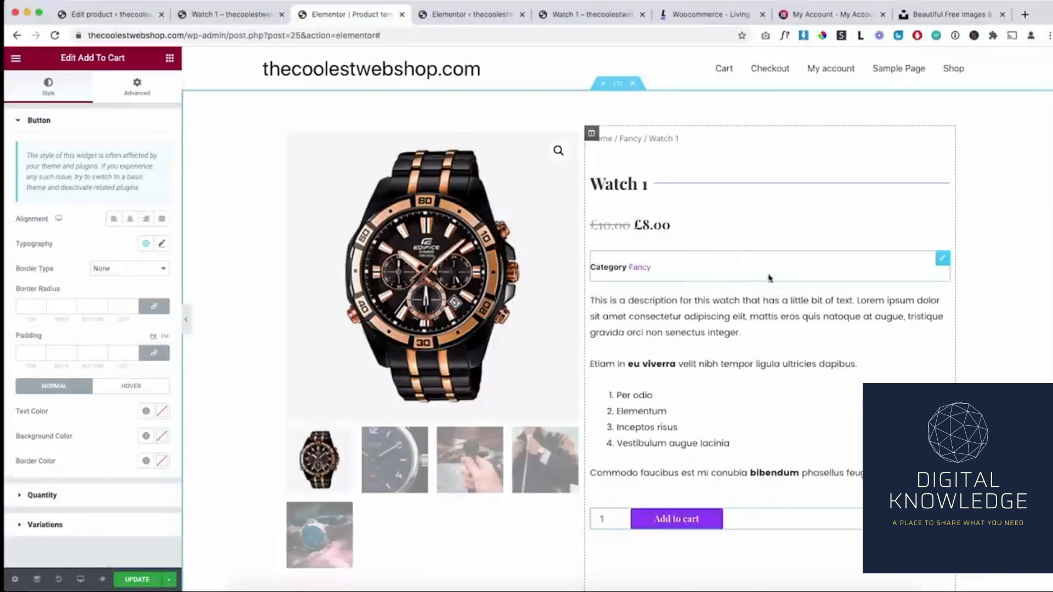
Enlarge the title divider's text and tighten the spacing around it.
{"action": "left_click", "coordinate": [756, 184]}
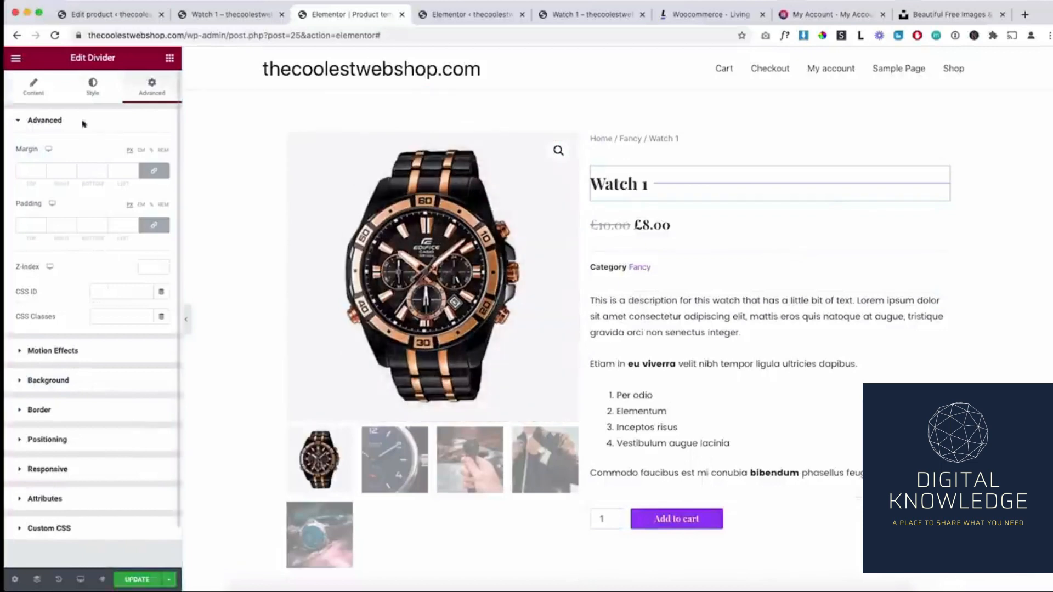
{"action": "left_click", "coordinate": [90, 95]}
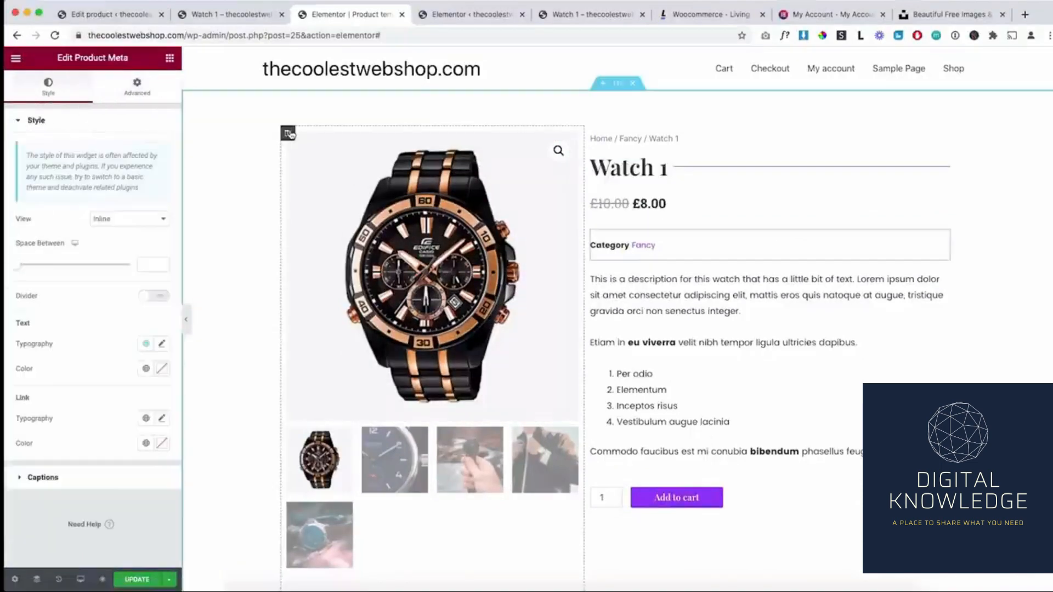
Set the image column's padding to 0 and give the product details column padding on its left side only.
{"action": "left_click", "coordinate": [289, 134]}
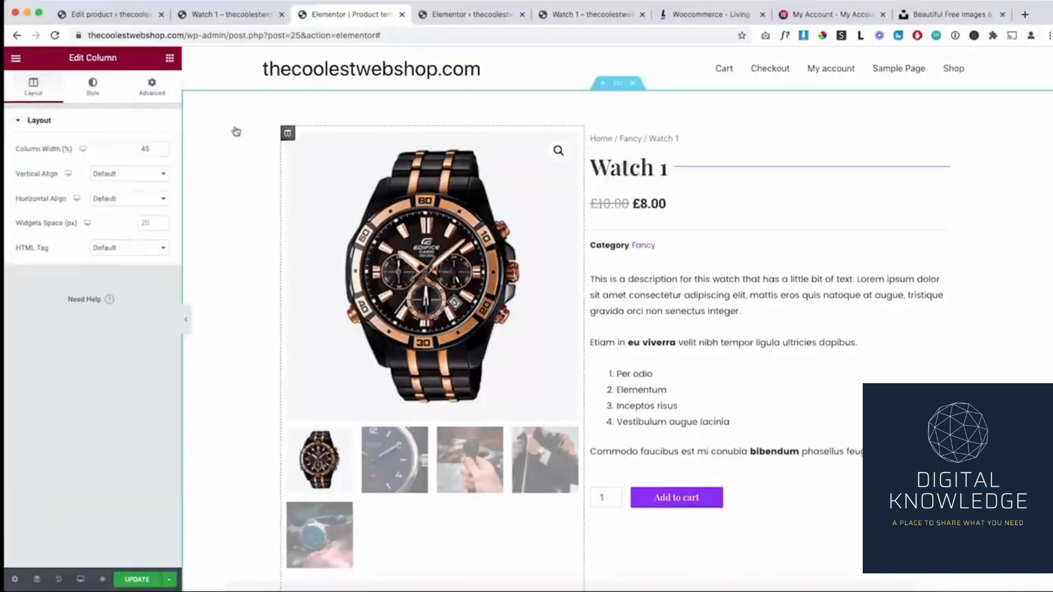
{"action": "left_click", "coordinate": [152, 87]}
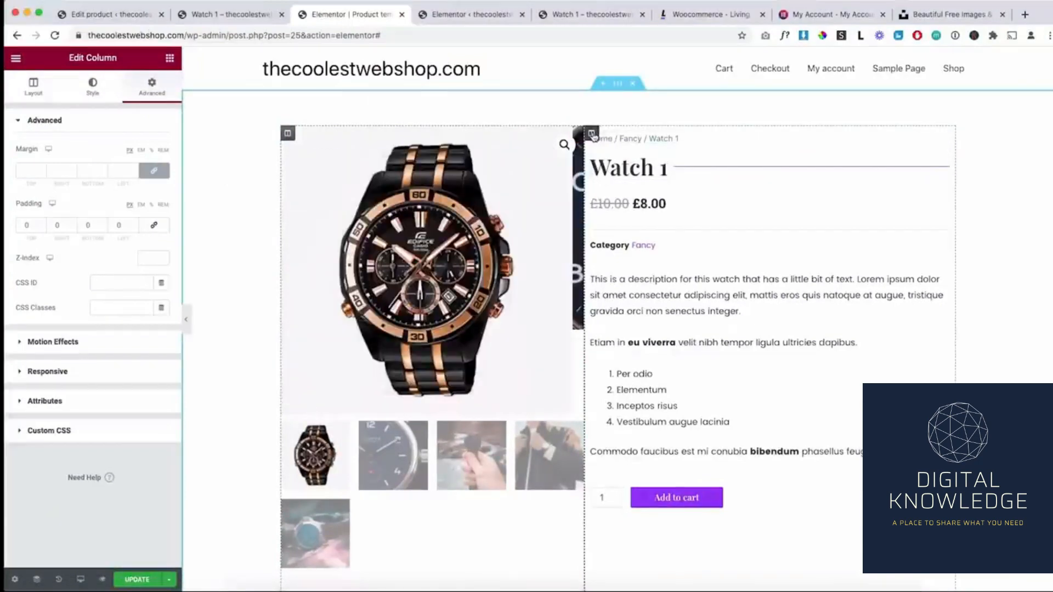
{"action": "left_click", "coordinate": [591, 134]}
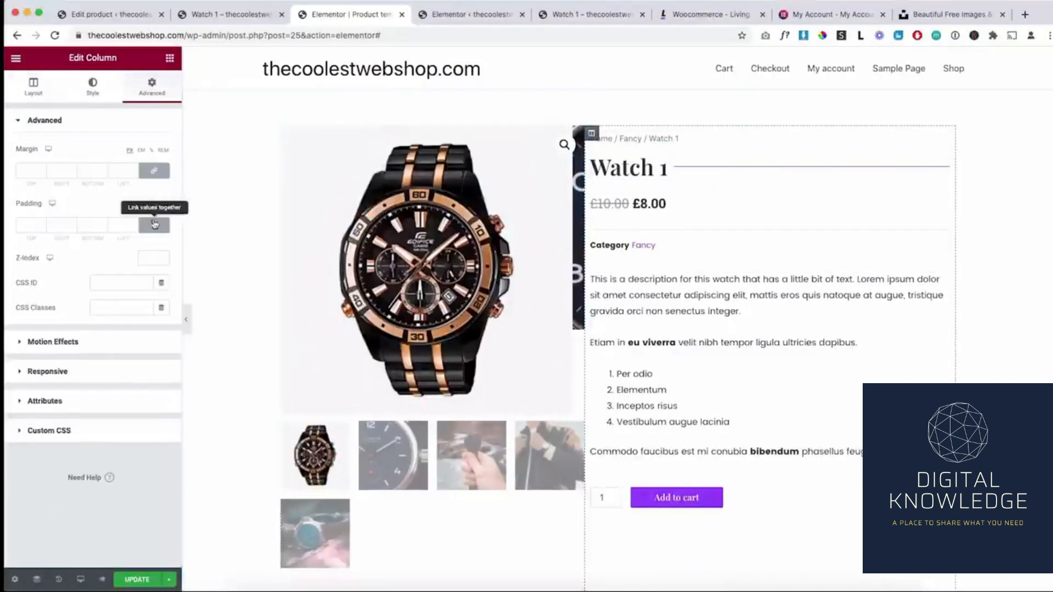
{"action": "left_click", "coordinate": [155, 226]}
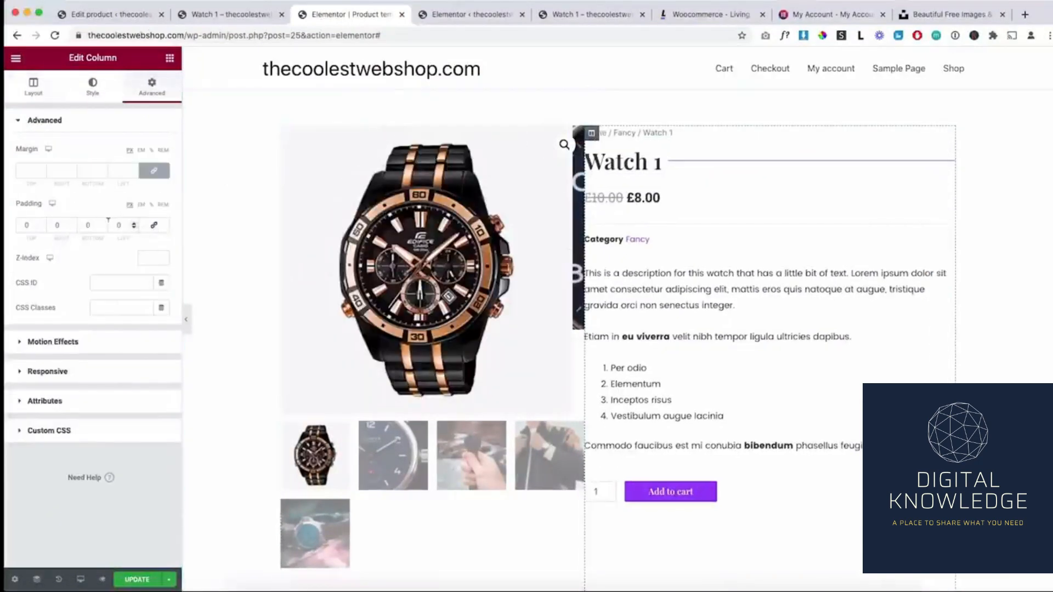
{"action": "left_click", "coordinate": [112, 220]}
{"action": "type", "text": "4"}
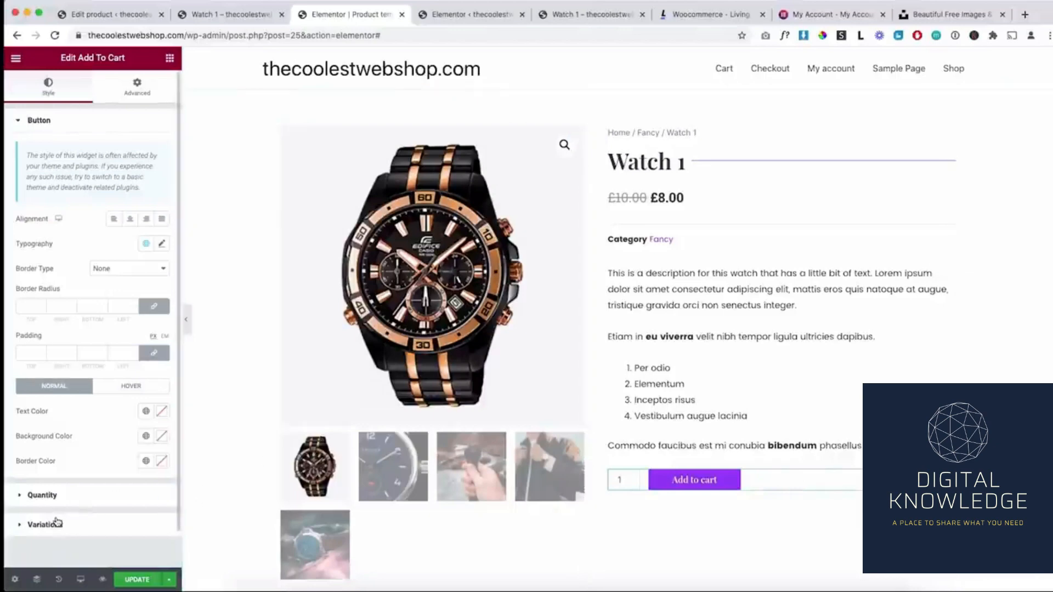
Set the spacing between the quantity field and the Add To Cart button to 0.
{"action": "scroll", "coordinate": [57, 522], "scroll_direction": "down", "scroll_amount": 1}
{"action": "left_click", "coordinate": [43, 463]}
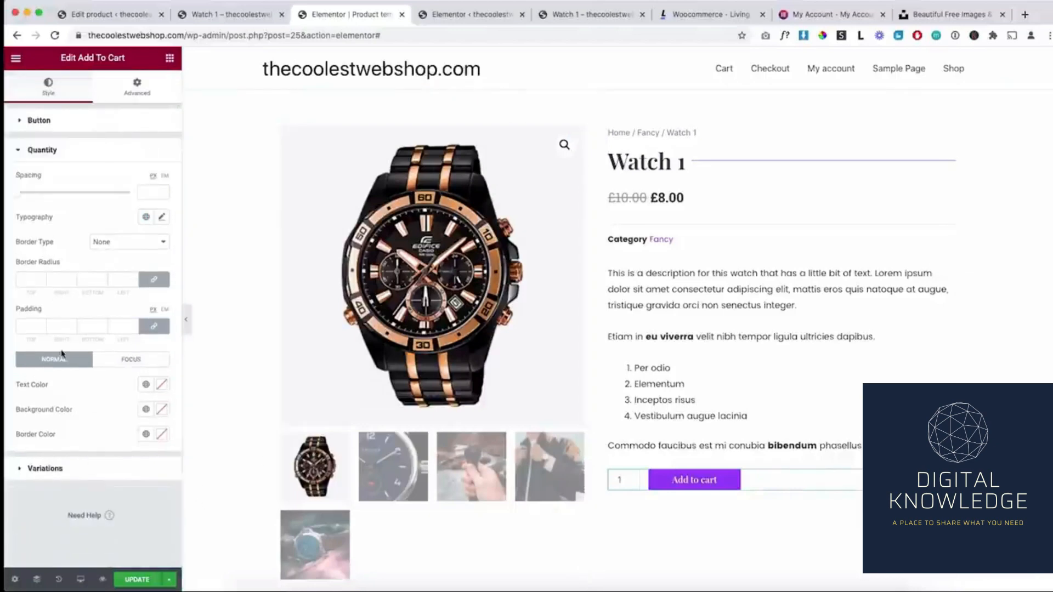
{"action": "left_click_drag", "start_coordinate": [22, 193], "coordinate": [16, 196]}
{"action": "left_click", "coordinate": [162, 411]}
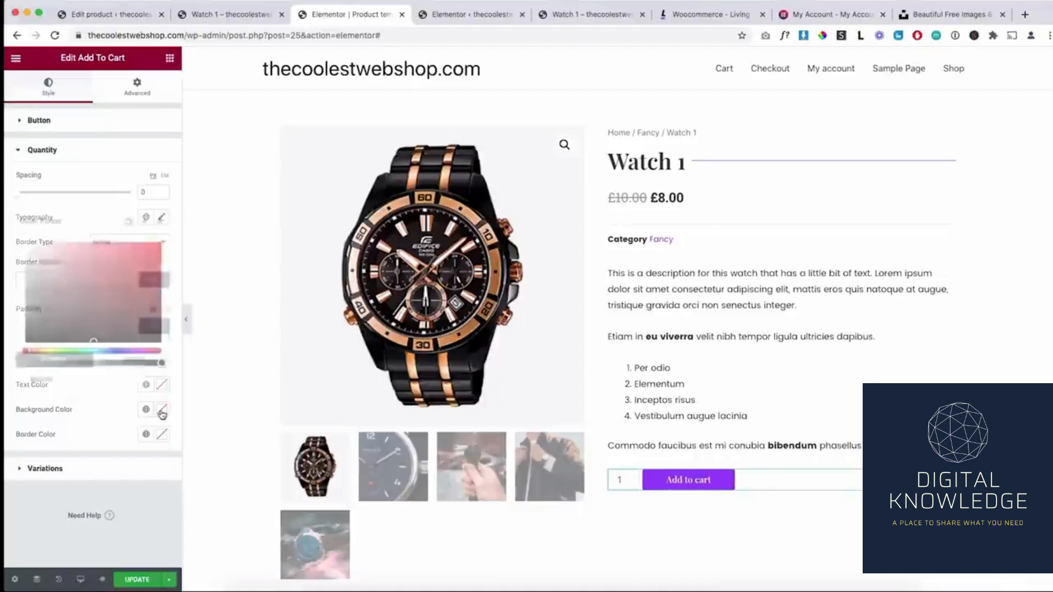
{"action": "left_click", "coordinate": [146, 410]}
{"action": "left_click", "coordinate": [146, 411]}
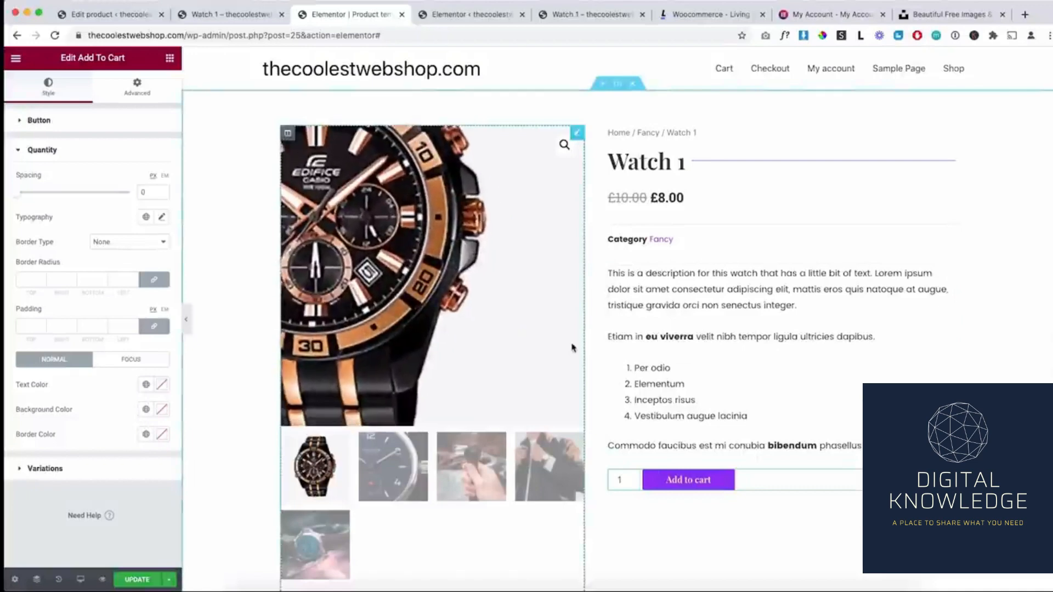
Sample the light grey F7F7F7 behind the product image and use it as the quantity field's background color.
{"action": "left_click", "coordinate": [820, 37]}
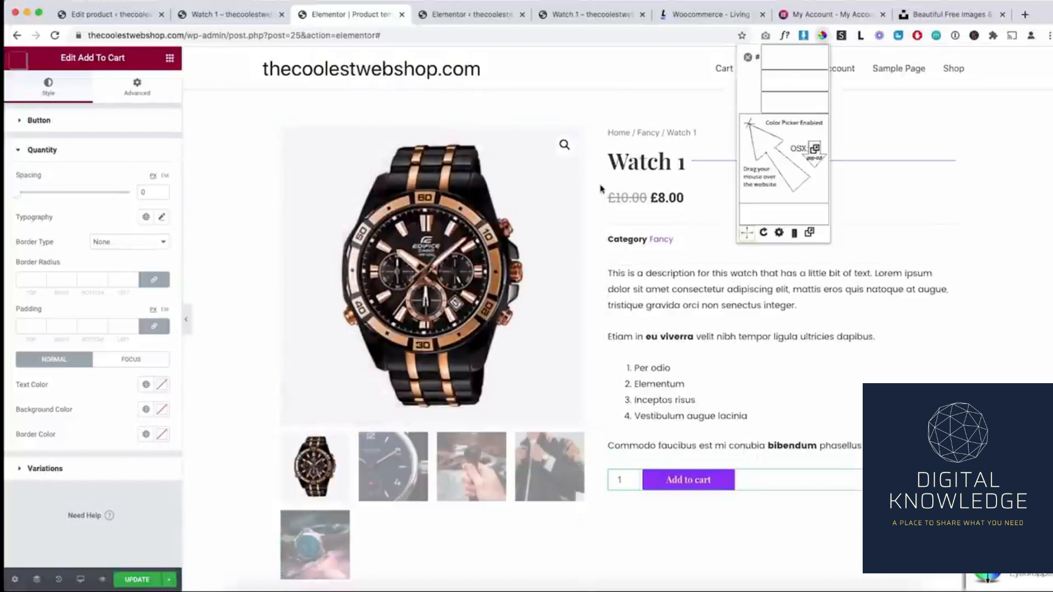
{"action": "left_click", "coordinate": [754, 164]}
{"action": "left_click", "coordinate": [560, 184]}
{"action": "key", "text": "super+c"}
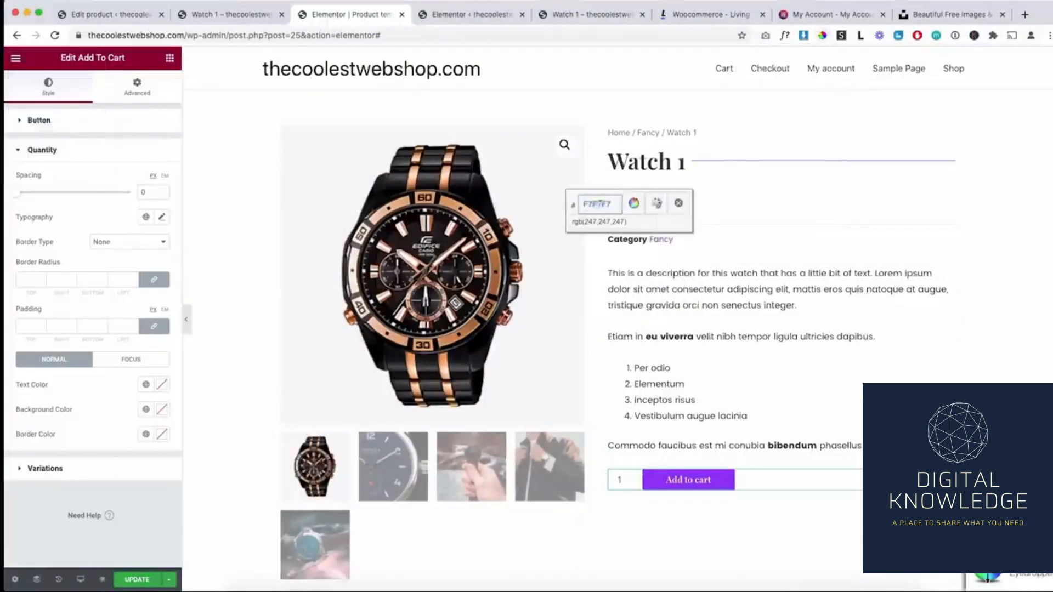
{"action": "left_click", "coordinate": [679, 204]}
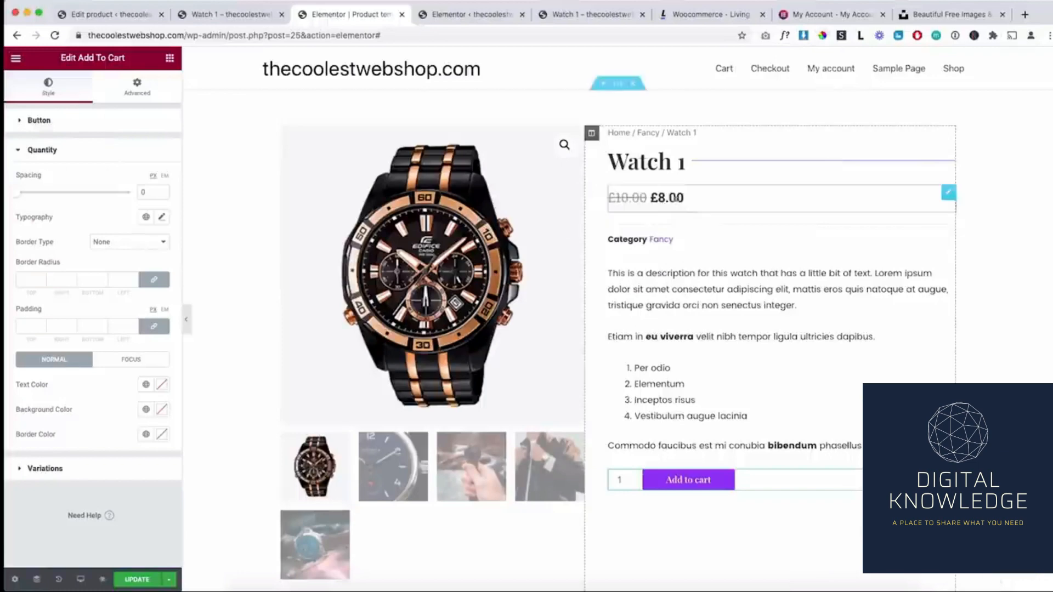
{"action": "left_click", "coordinate": [162, 410]}
{"action": "key", "text": "super+v"}
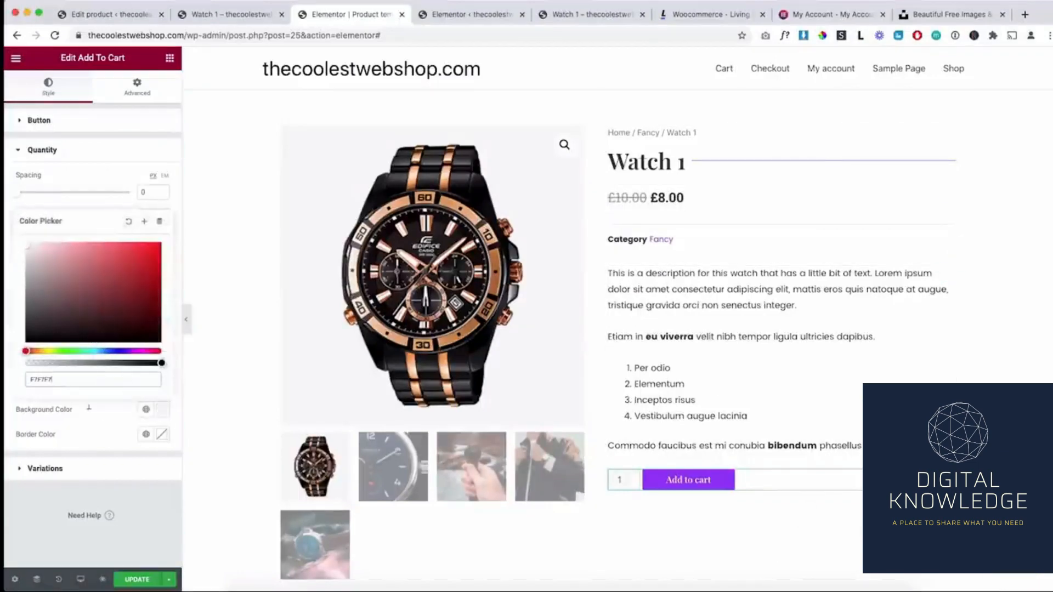
Save the quantity field's background color as a new global color named Grey and check it among the global colors.
{"action": "left_click", "coordinate": [161, 409]}
{"action": "left_click", "coordinate": [161, 409]}
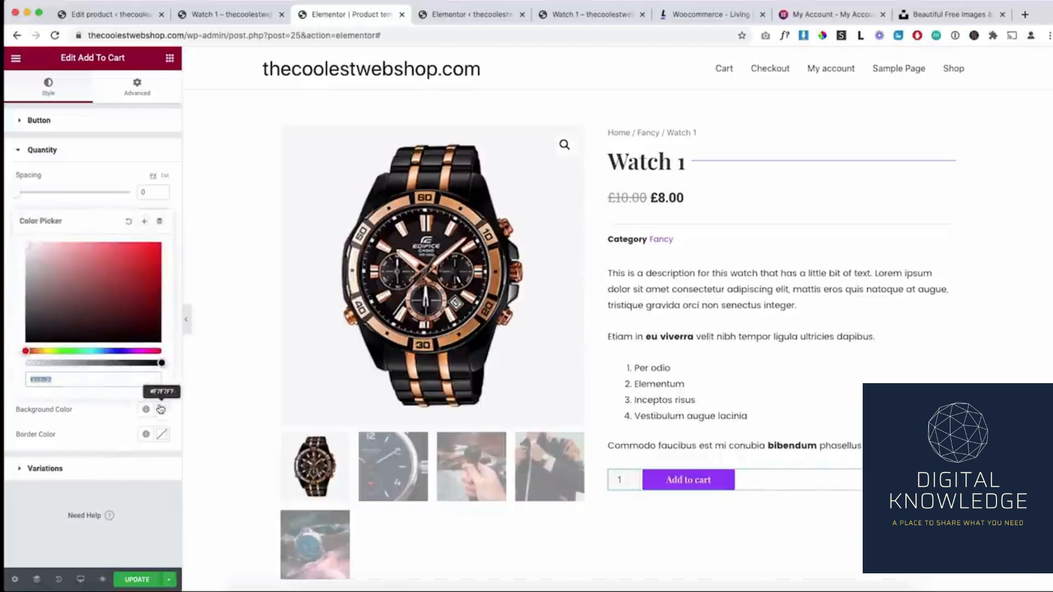
{"action": "left_click", "coordinate": [144, 222]}
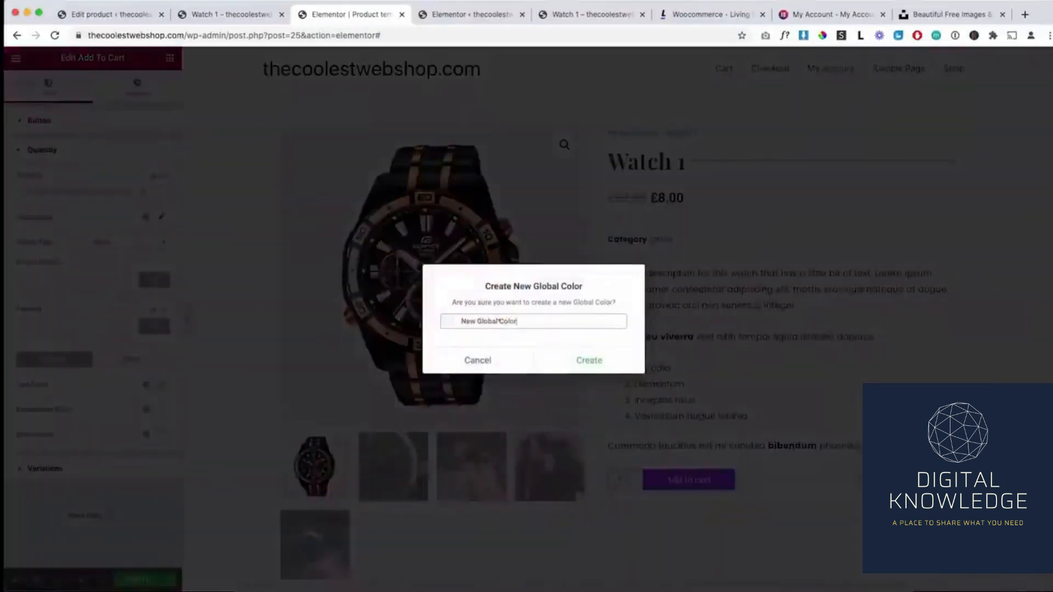
{"action": "type", "text": "Grey"}
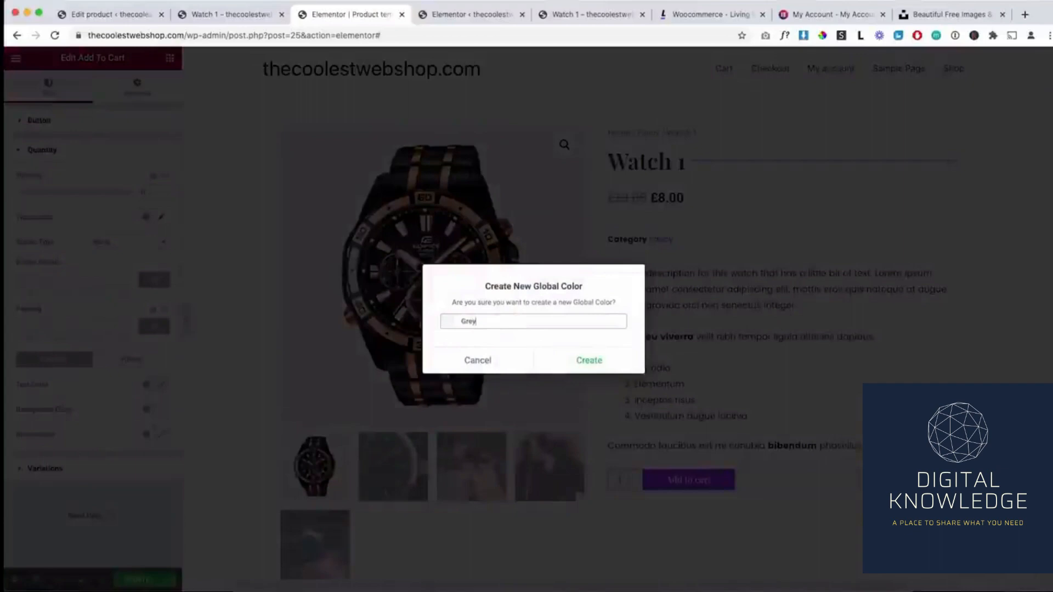
{"action": "left_click", "coordinate": [570, 362]}
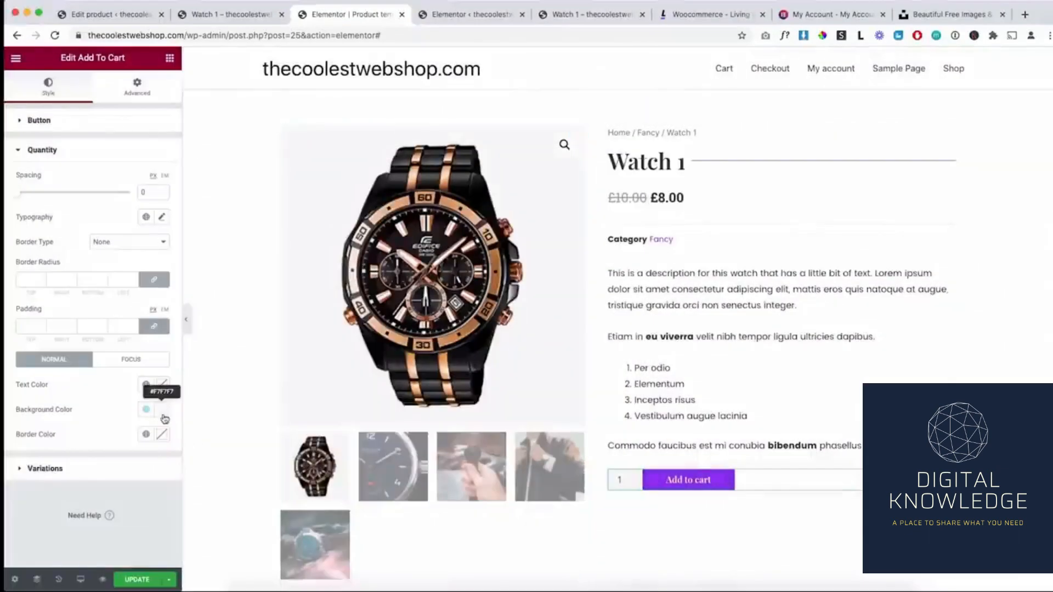
{"action": "left_click", "coordinate": [146, 409]}
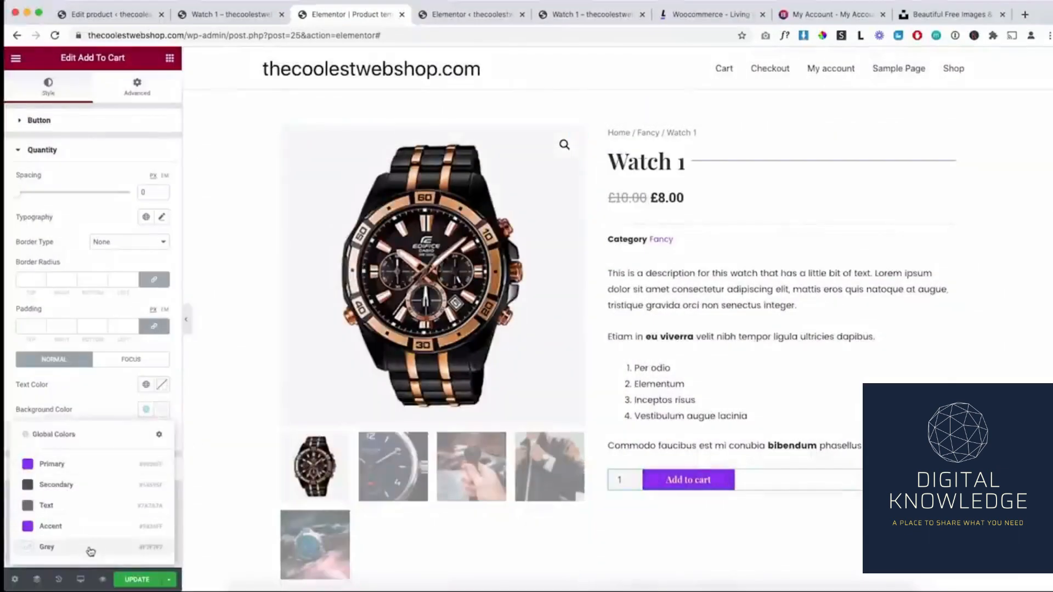
{"action": "left_click", "coordinate": [105, 406]}
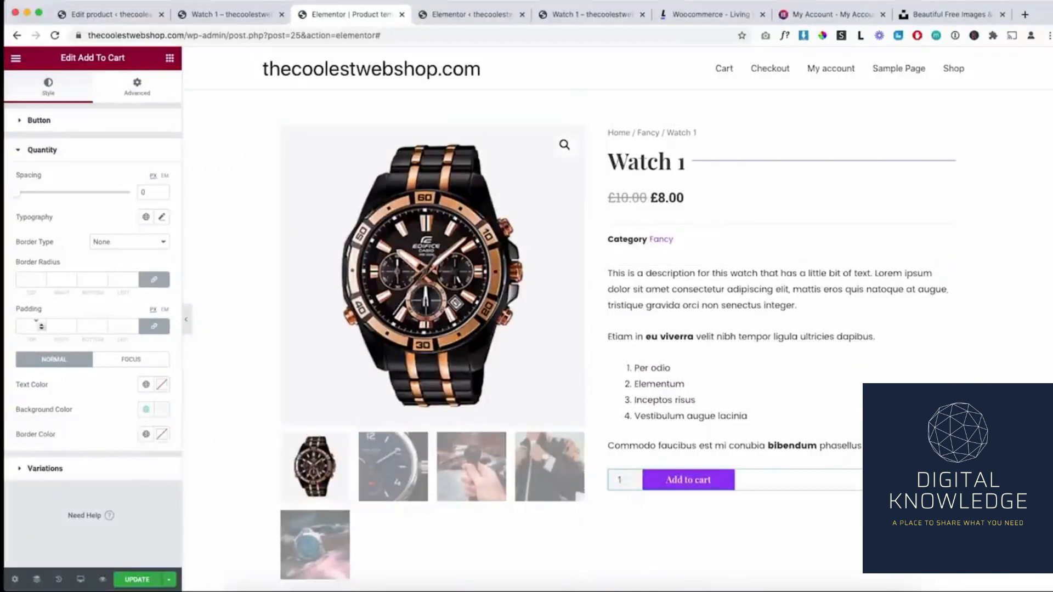
Make the quantity field's border color fully transparent and set its border radius to 0 on all corners.
{"action": "left_click", "coordinate": [162, 434]}
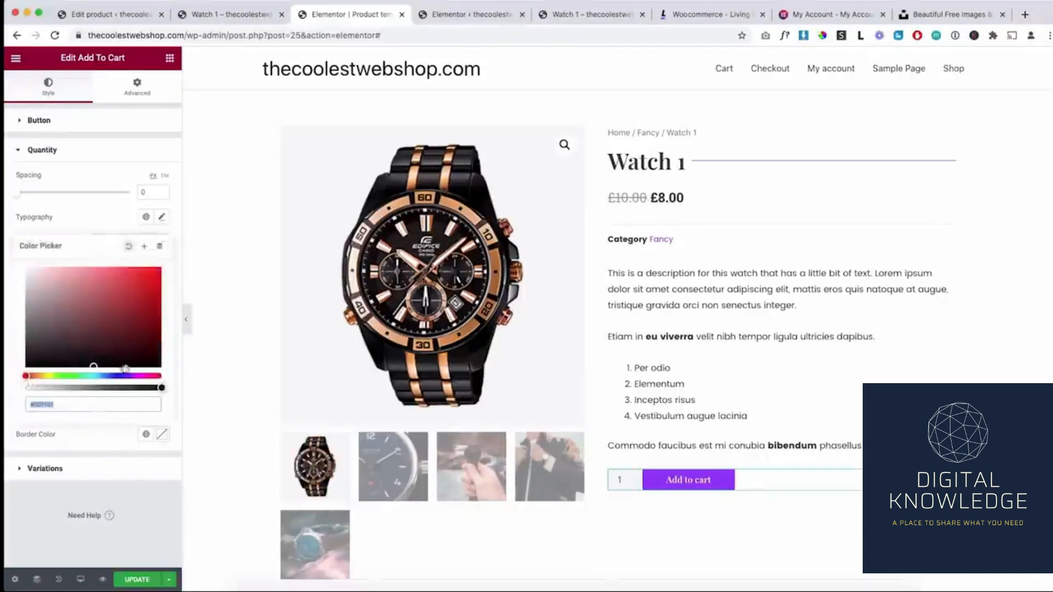
{"action": "left_click_drag", "start_coordinate": [159, 388], "coordinate": [28, 387]}
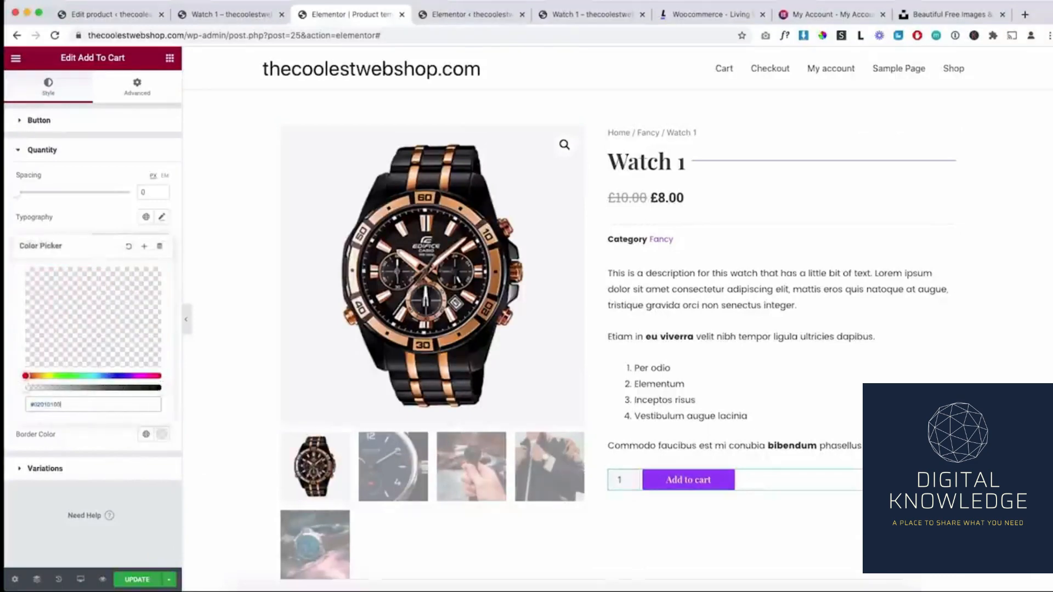
{"action": "left_click", "coordinate": [104, 443]}
{"action": "left_click", "coordinate": [26, 278]}
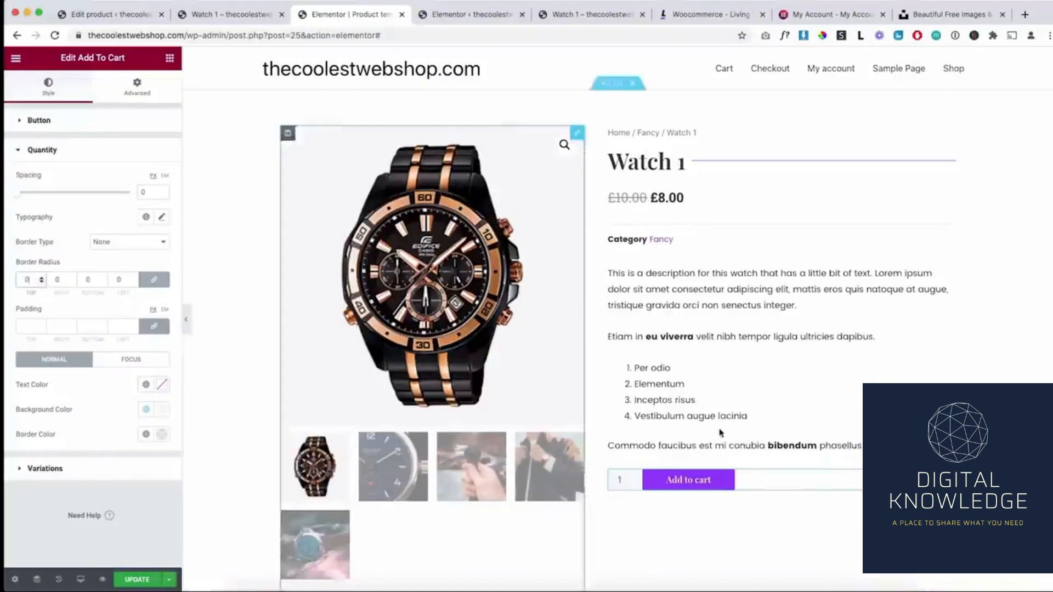
Switch to the Mobile preview and look through the product template's layout.
{"action": "left_click", "coordinate": [80, 579]}
{"action": "left_click", "coordinate": [73, 554]}
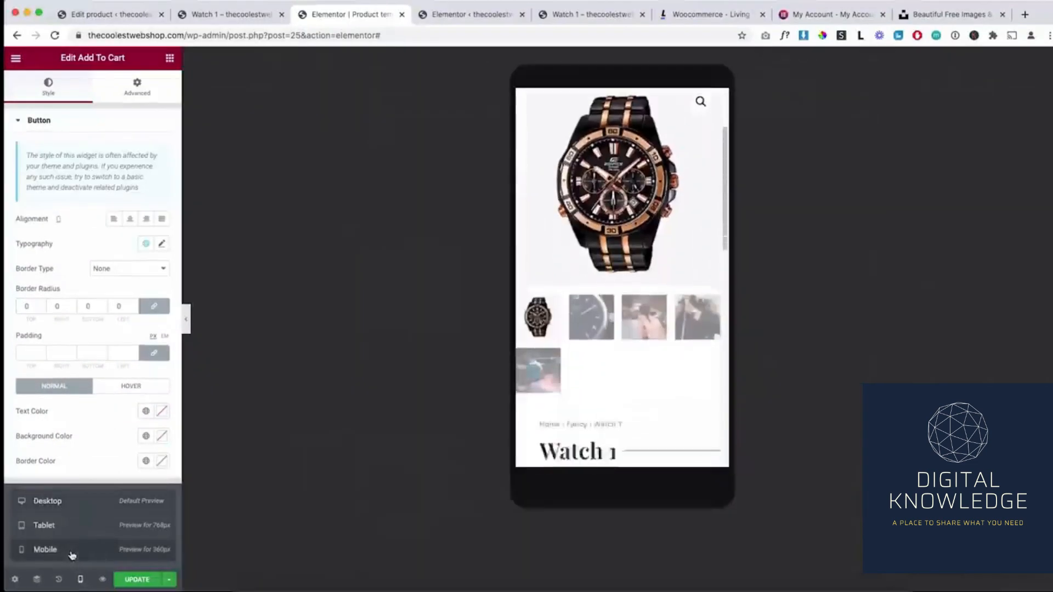
{"action": "scroll", "coordinate": [654, 344], "scroll_direction": "up", "scroll_amount": 5}
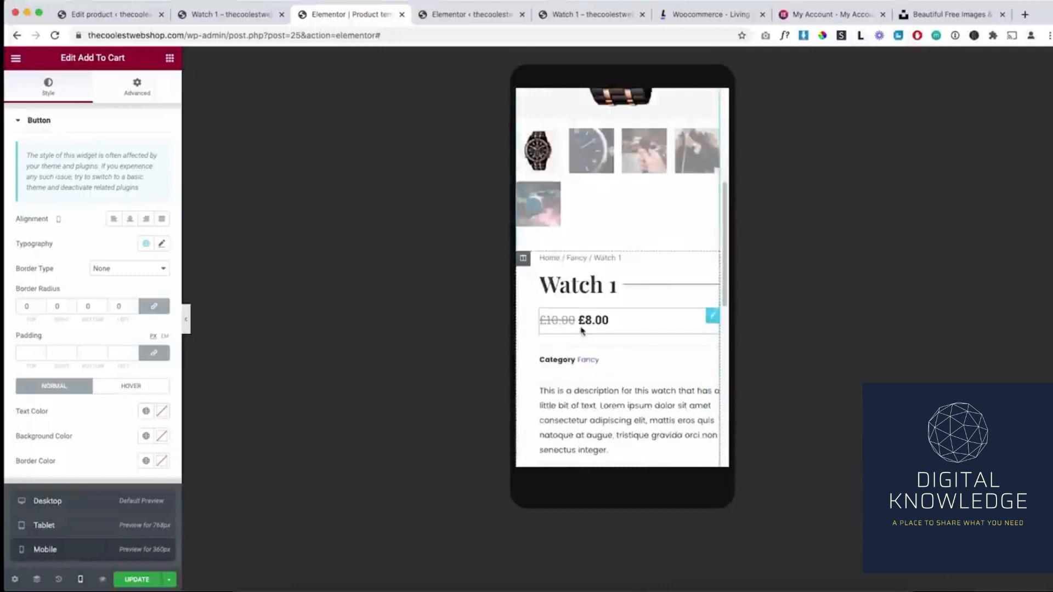
Unlink the product section's mobile padding and set it to 20 on the right and left, with 0 top and bottom.
{"action": "scroll", "coordinate": [548, 338], "scroll_direction": "up", "scroll_amount": 3}
{"action": "scroll", "coordinate": [548, 338], "scroll_direction": "up", "scroll_amount": 2}
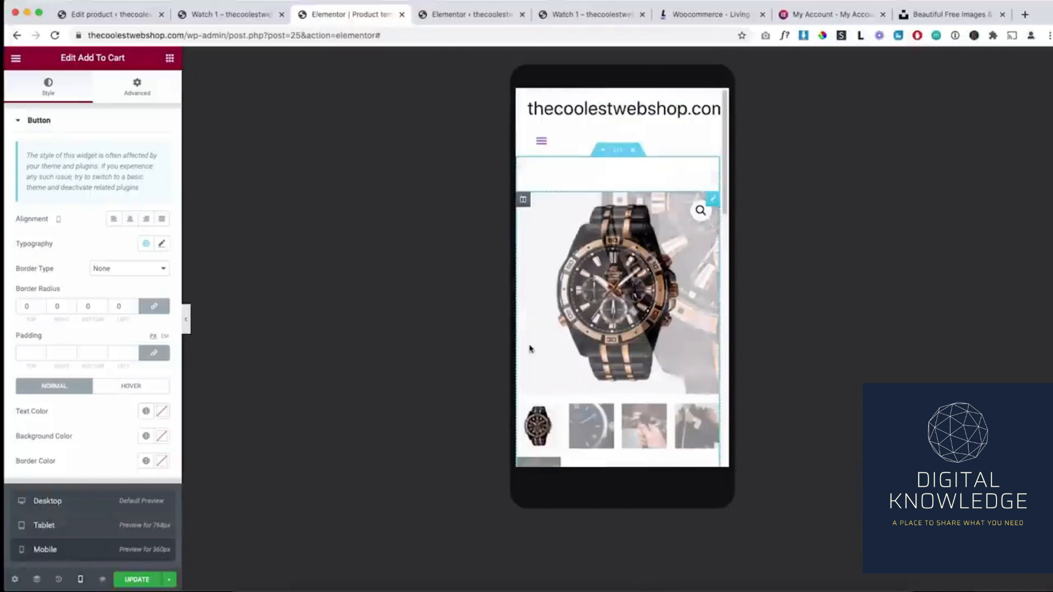
{"action": "left_click", "coordinate": [619, 155]}
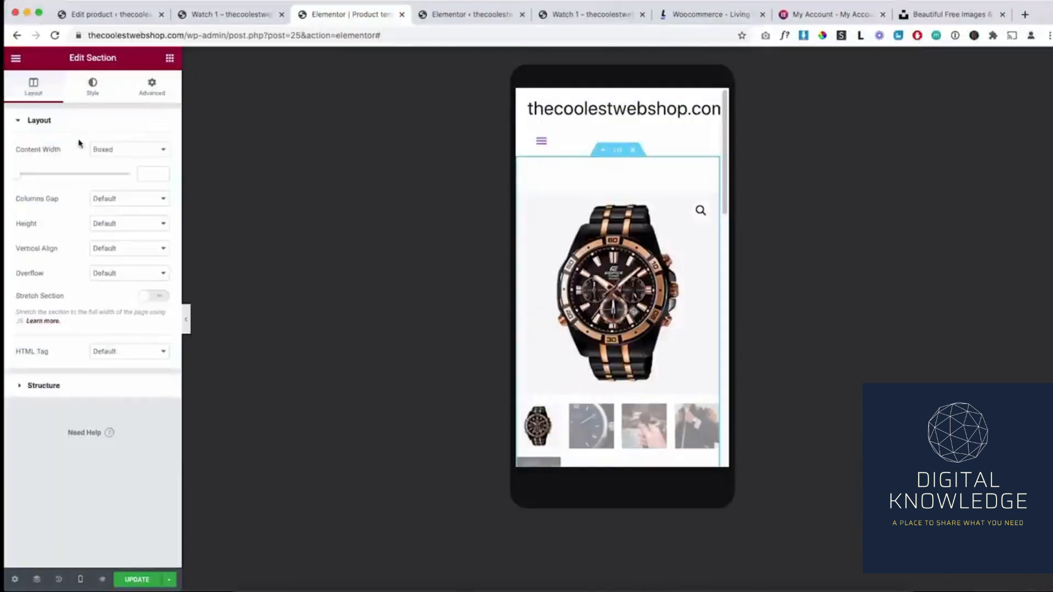
{"action": "left_click", "coordinate": [149, 87]}
{"action": "left_click", "coordinate": [154, 227]}
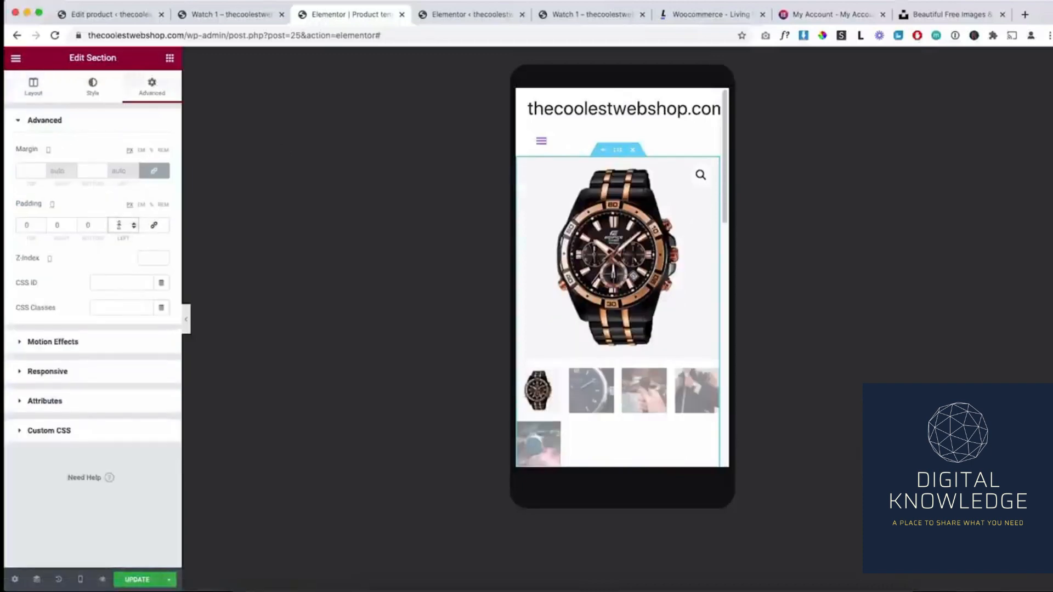
{"action": "type", "text": "20"}
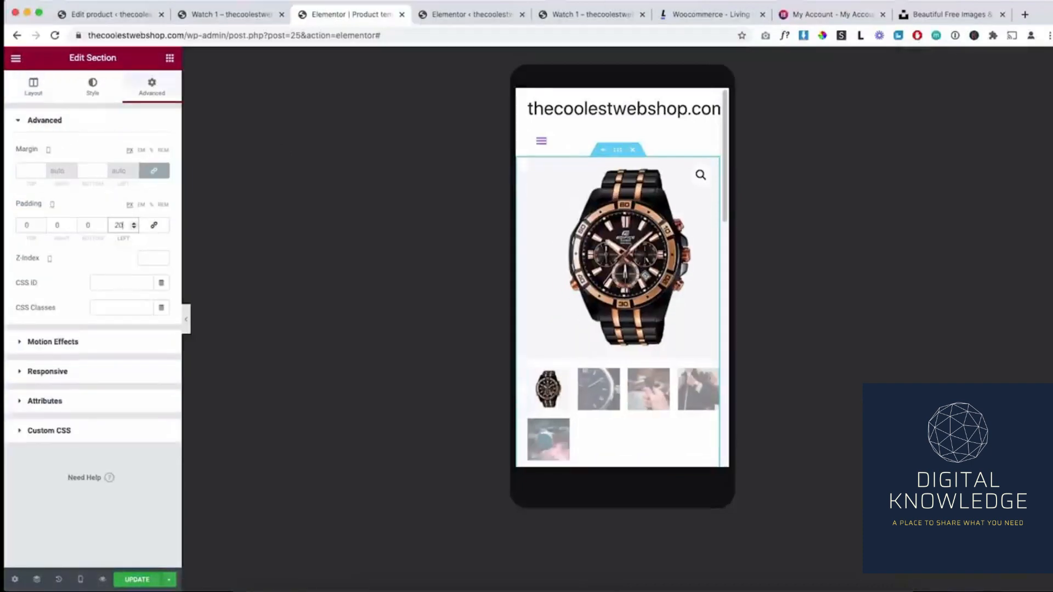
{"action": "left_click", "coordinate": [54, 224]}
{"action": "type", "text": "20"}
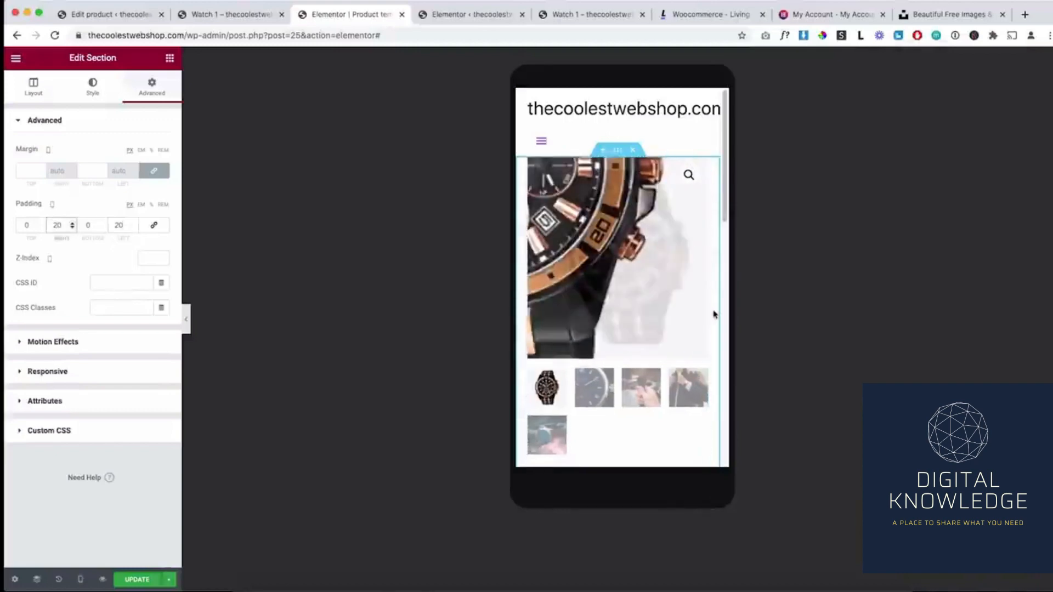
Set the mobile padding of the column holding the product title and description to 0 on all sides.
{"action": "scroll", "coordinate": [524, 355], "scroll_direction": "down", "scroll_amount": 3}
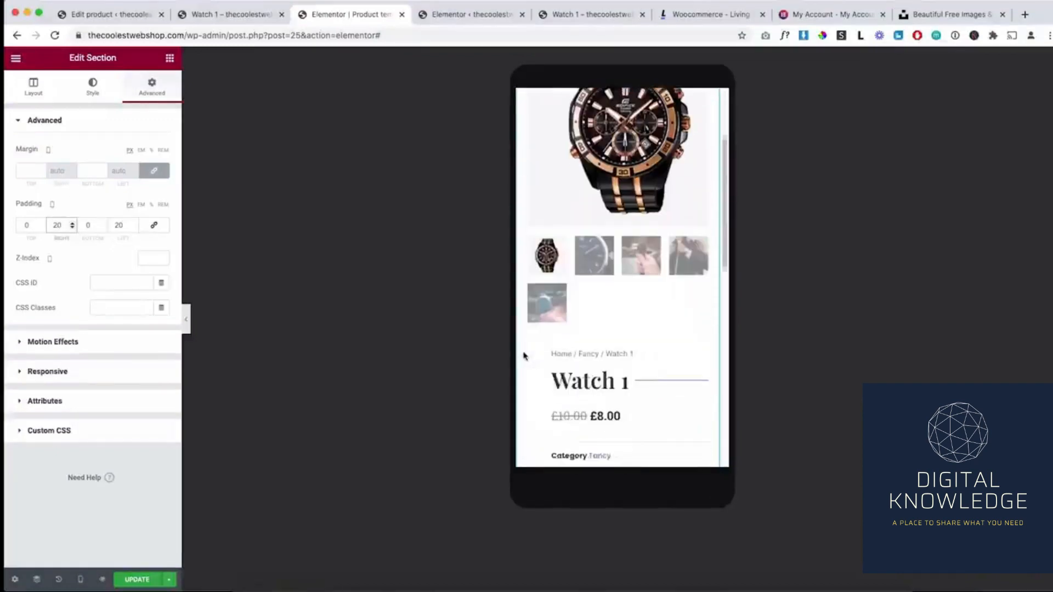
{"action": "scroll", "coordinate": [523, 355], "scroll_direction": "down", "scroll_amount": 3}
{"action": "left_click", "coordinate": [537, 231]}
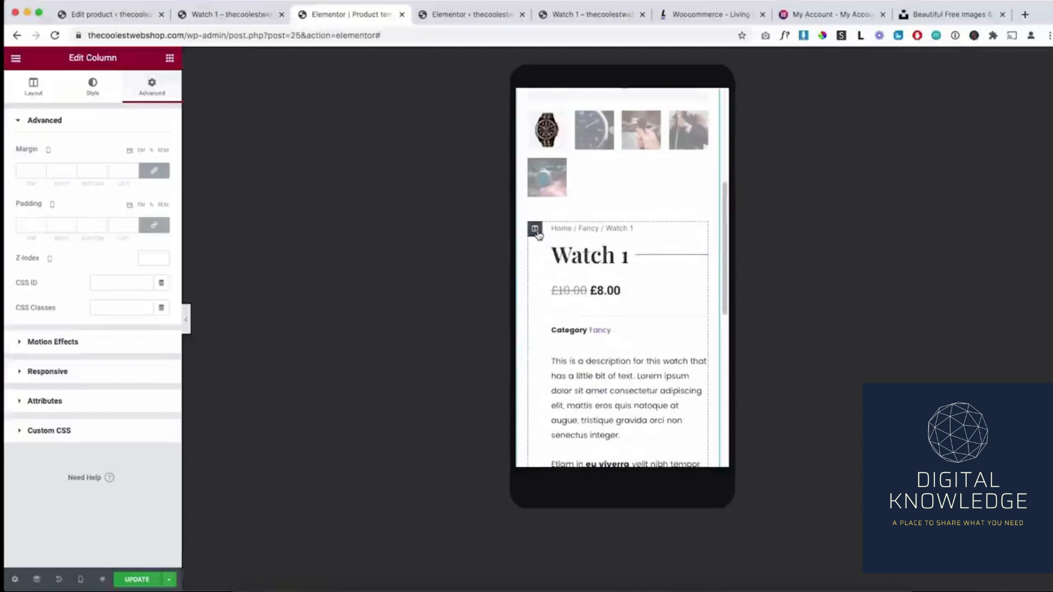
{"action": "left_click", "coordinate": [154, 226]}
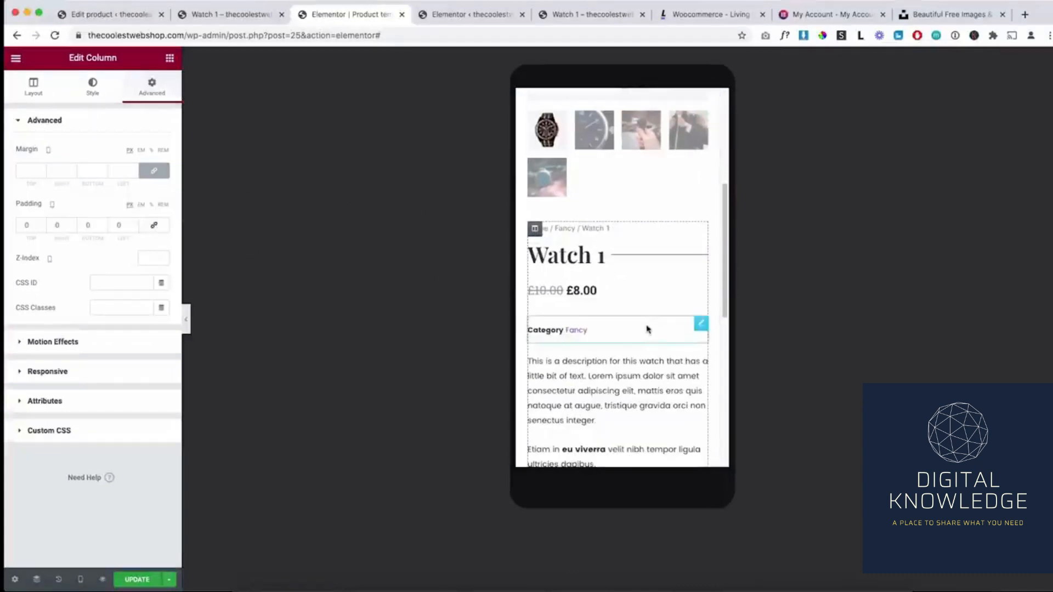
{"action": "scroll", "coordinate": [716, 328], "scroll_direction": "down", "scroll_amount": 6}
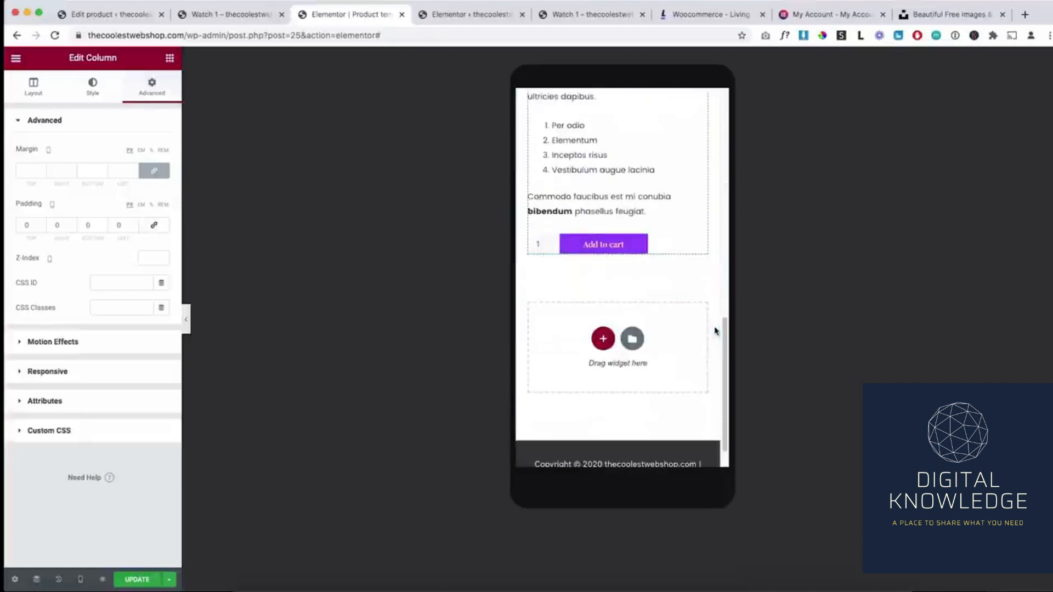
{"action": "scroll", "coordinate": [715, 330], "scroll_direction": "up", "scroll_amount": 10}
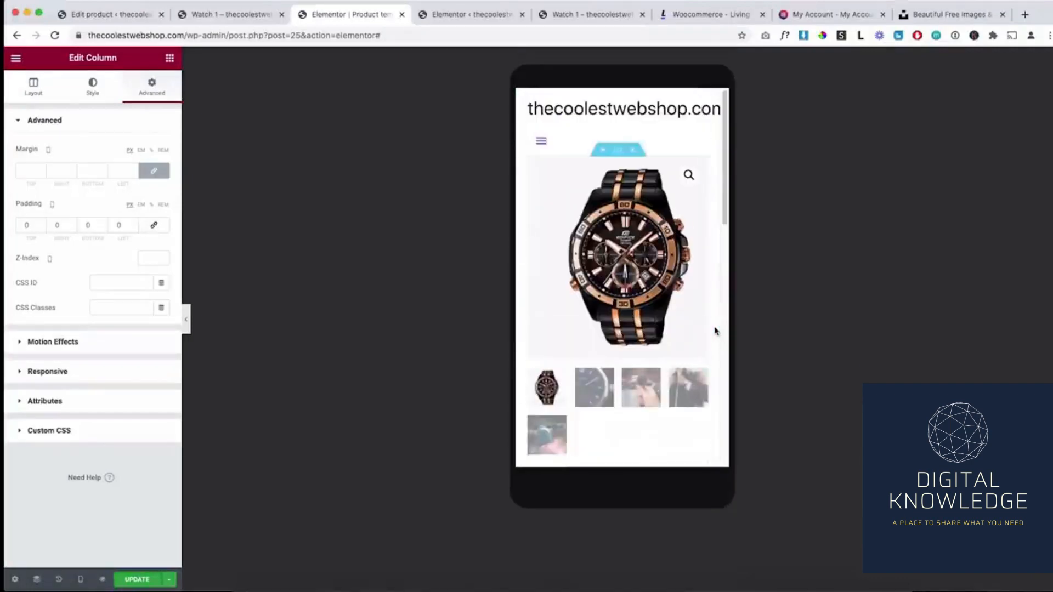
Set the product section's mobile padding to 60 at the bottom and 40 at the top.
{"action": "scroll", "coordinate": [524, 360], "scroll_direction": "down", "scroll_amount": 8}
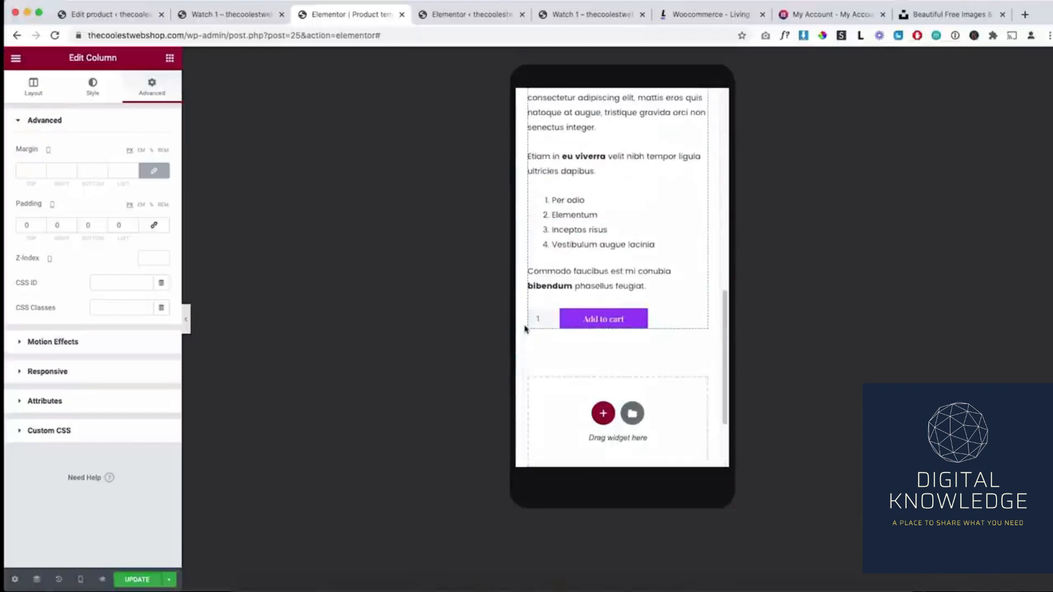
{"action": "right_click", "coordinate": [522, 318]}
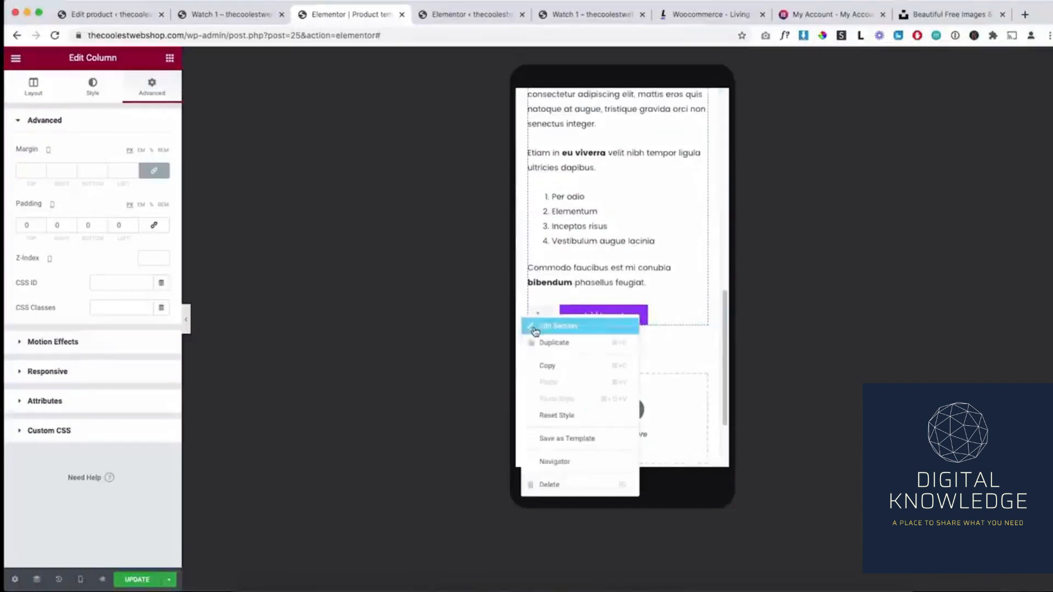
{"action": "left_click", "coordinate": [535, 329]}
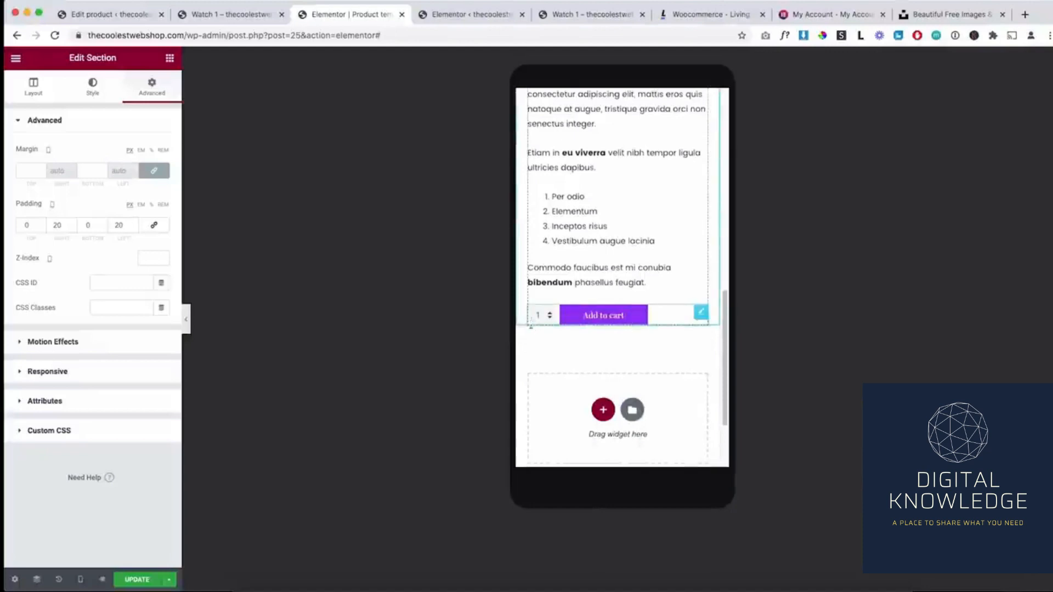
{"action": "scroll", "coordinate": [530, 332], "scroll_direction": "down", "scroll_amount": 3}
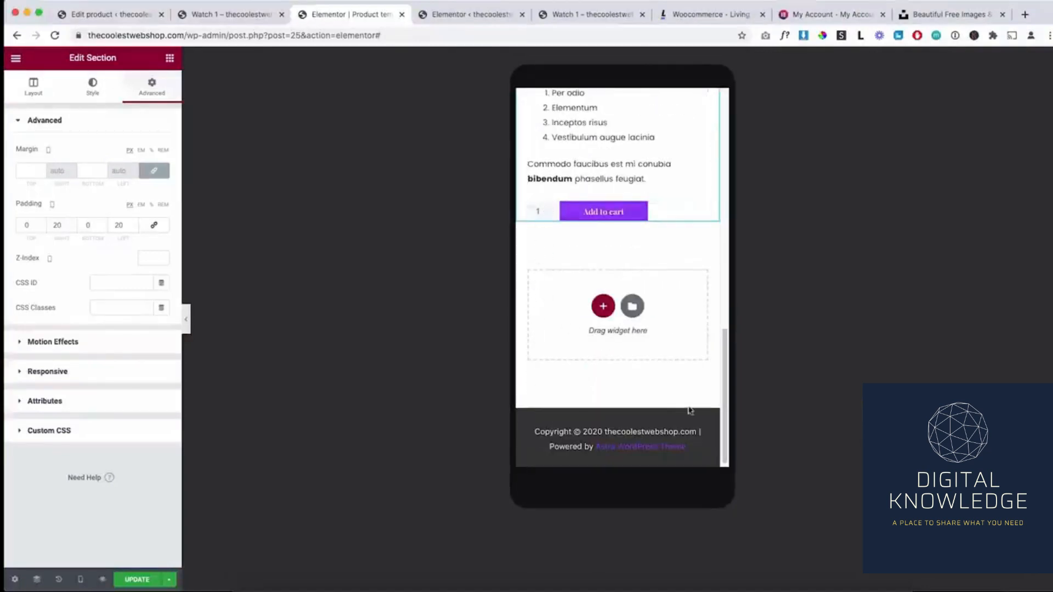
{"action": "left_click", "coordinate": [84, 222]}
{"action": "type", "text": "6"}
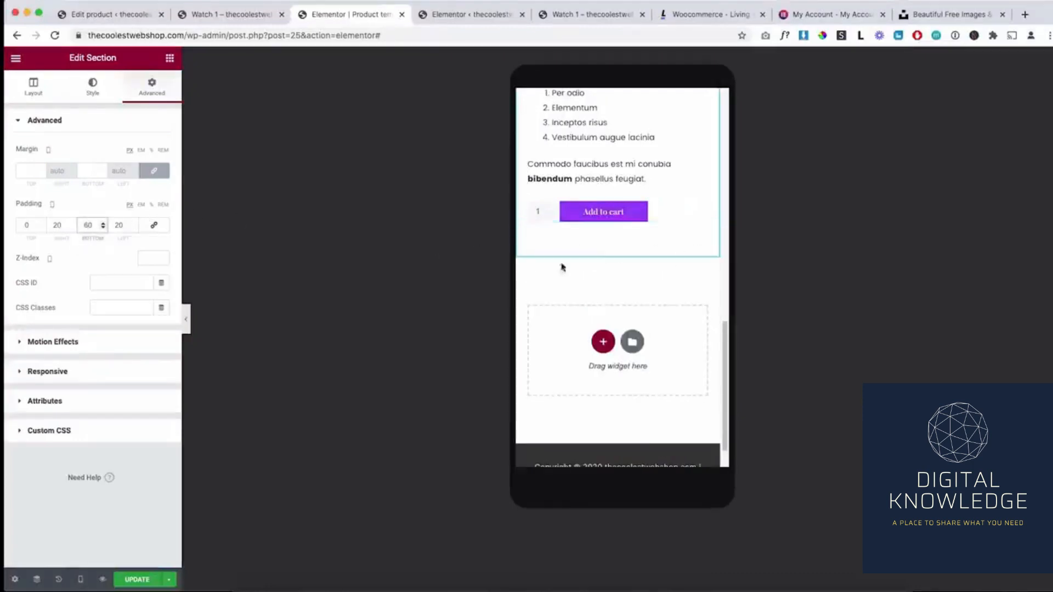
{"action": "scroll", "coordinate": [562, 267], "scroll_direction": "up", "scroll_amount": 15}
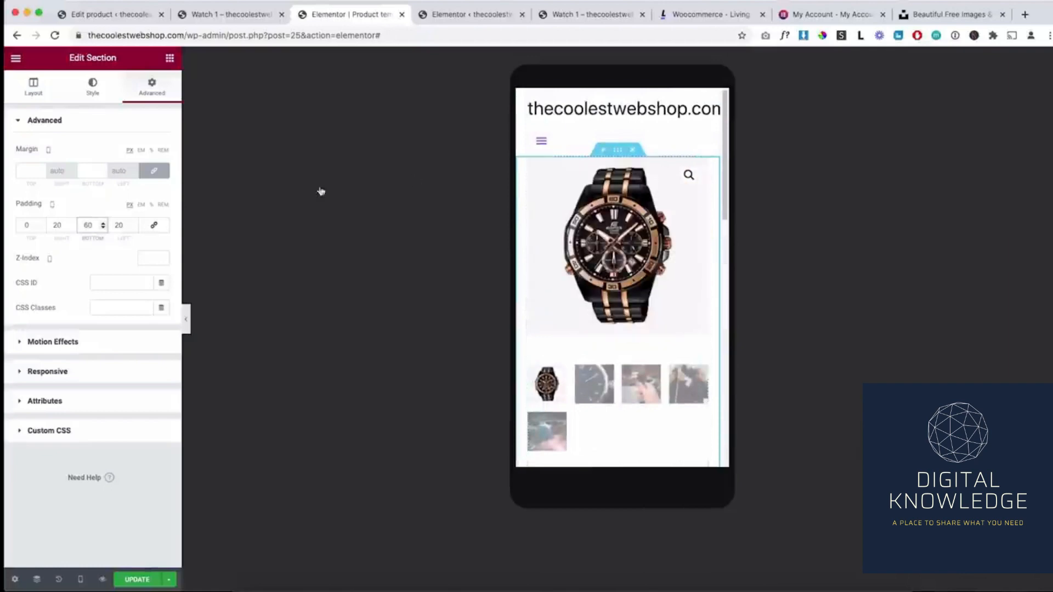
{"action": "left_click", "coordinate": [34, 228]}
{"action": "type", "text": "40"}
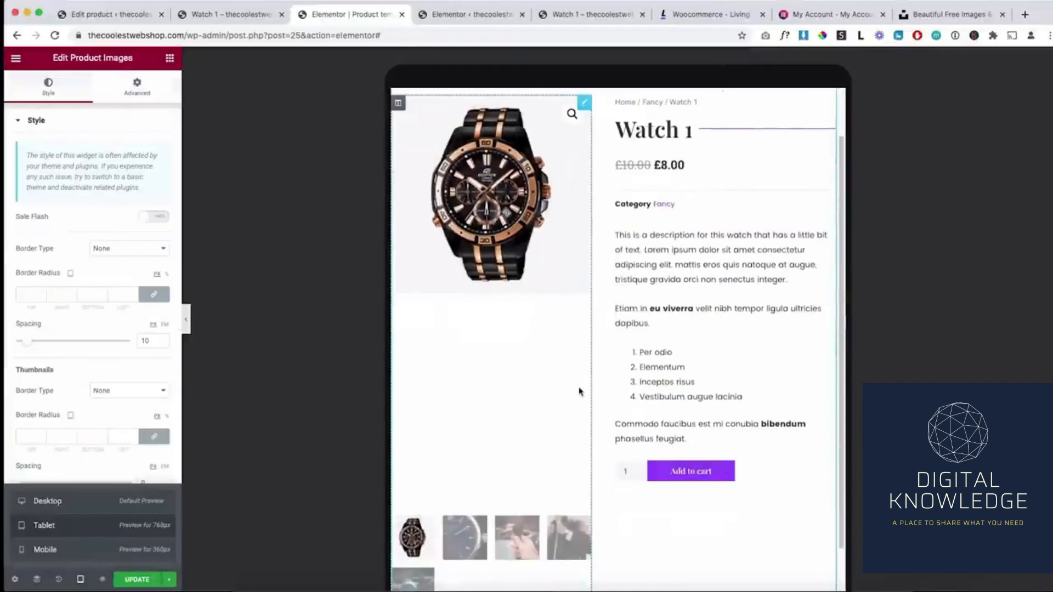
Set the product section's tablet padding to 60 at the top and bottom and 20 on the right and left.
{"action": "scroll", "coordinate": [579, 391], "scroll_direction": "up", "scroll_amount": 1}
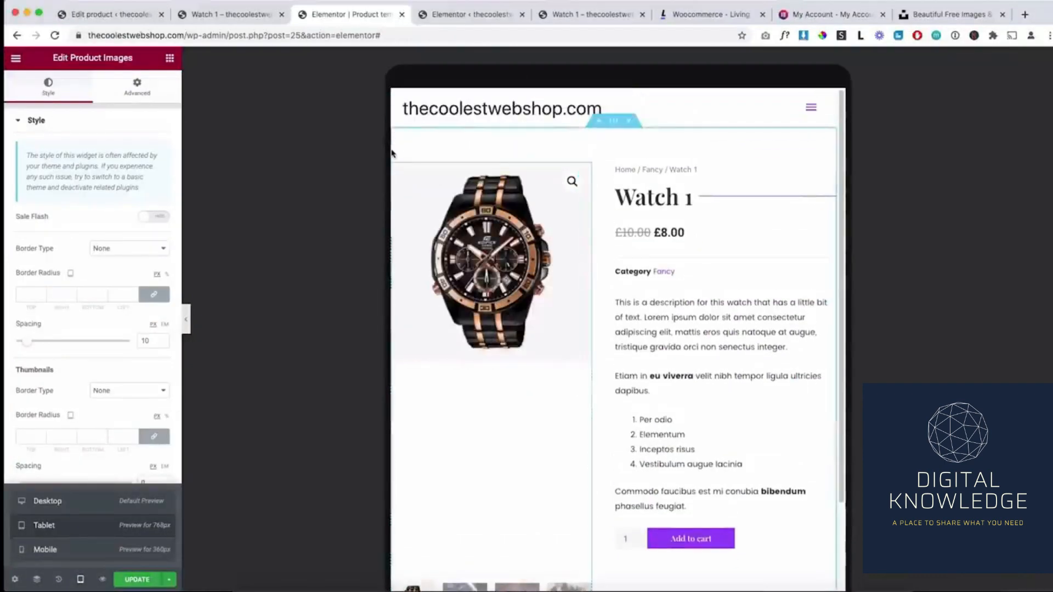
{"action": "left_click", "coordinate": [613, 121]}
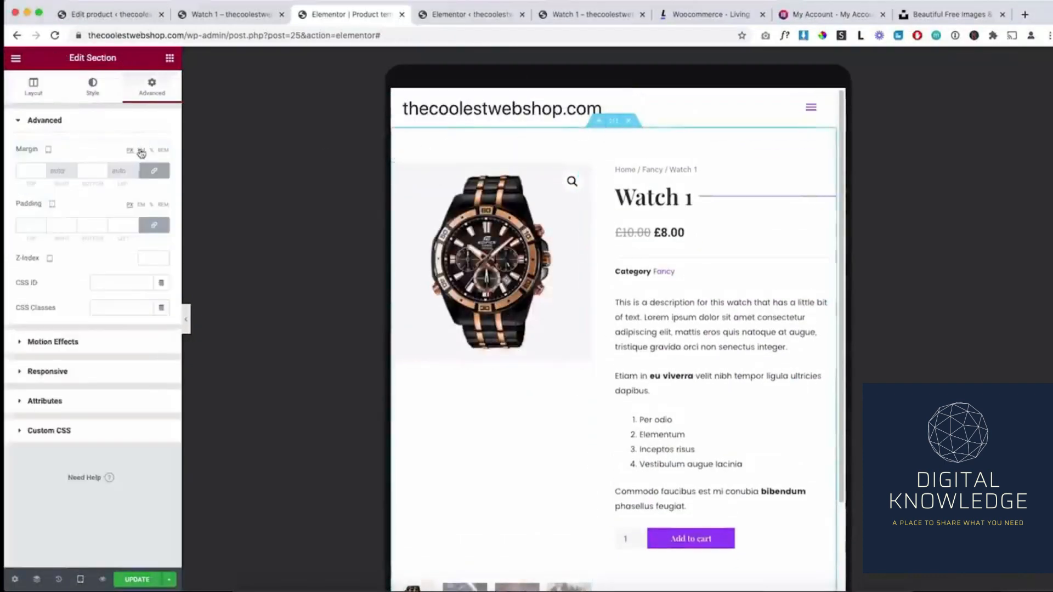
{"action": "left_click", "coordinate": [157, 225]}
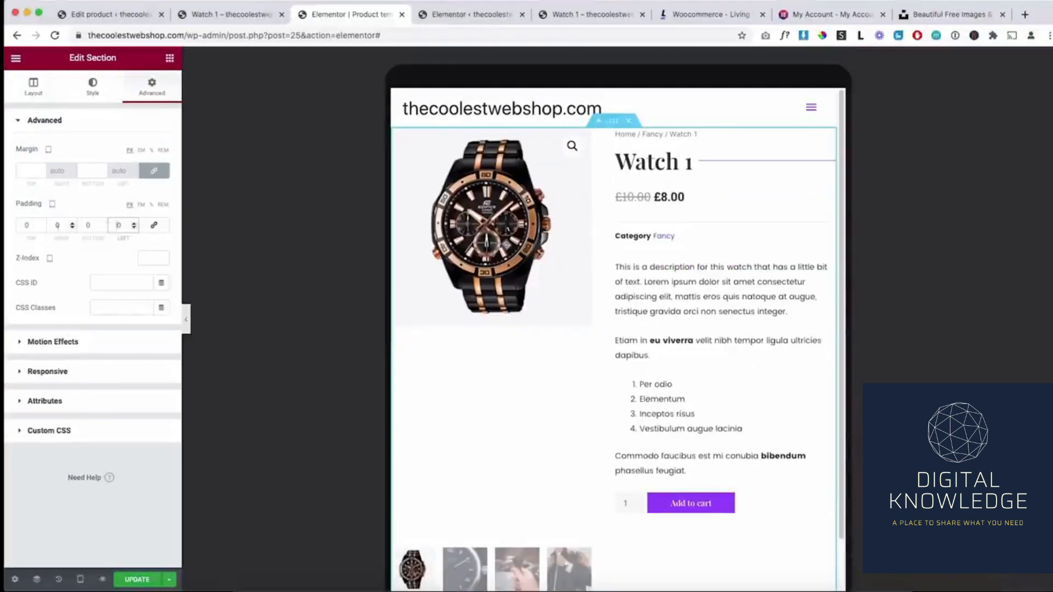
{"action": "type", "text": "2"}
{"action": "left_click", "coordinate": [57, 225]}
{"action": "type", "text": "2"}
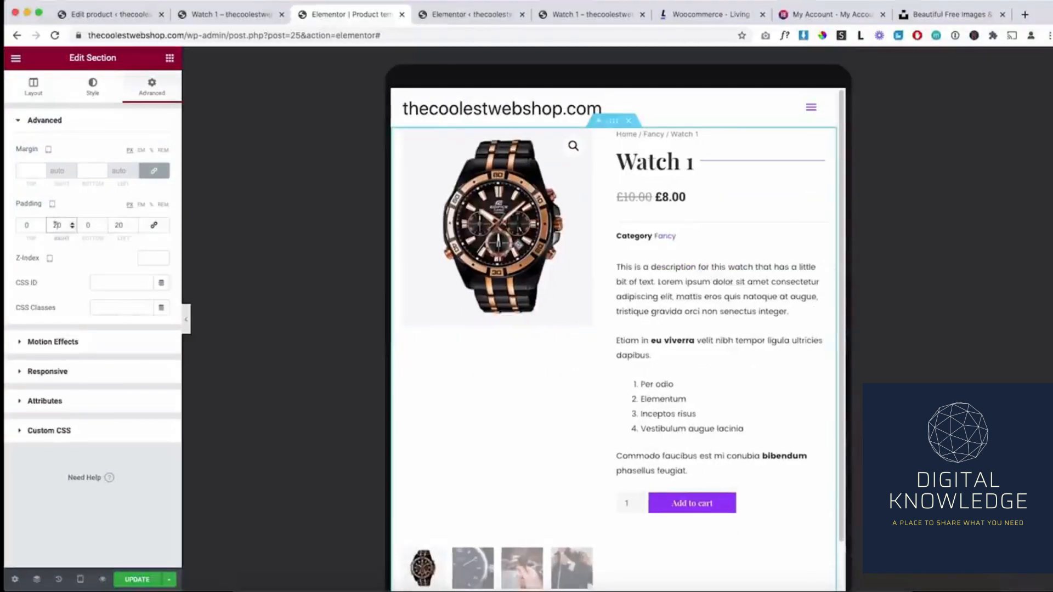
{"action": "left_click", "coordinate": [23, 222]}
{"action": "type", "text": "6"}
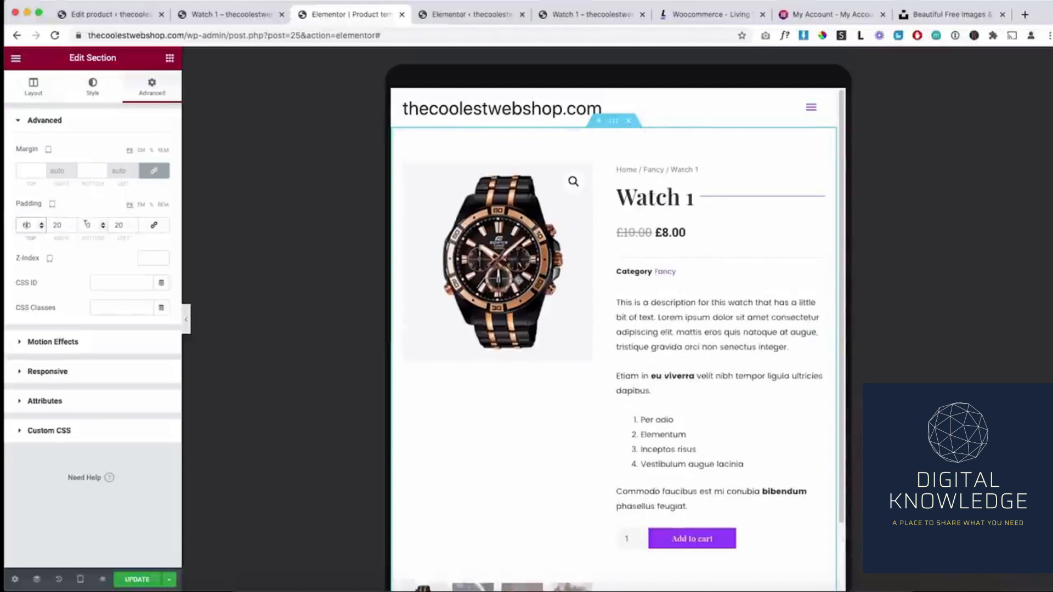
{"action": "left_click", "coordinate": [87, 225]}
{"action": "type", "text": "6"}
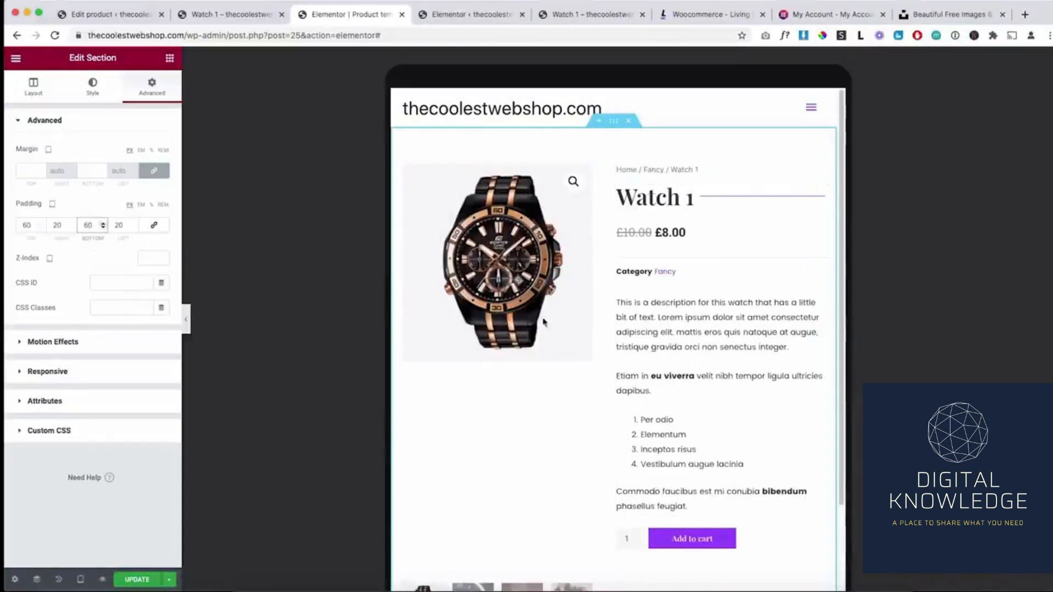
Look through the tablet layout and try out the thumbnails of the product image gallery.
{"action": "scroll", "coordinate": [813, 383], "scroll_direction": "down", "scroll_amount": 4}
{"action": "scroll", "coordinate": [496, 426], "scroll_direction": "up", "scroll_amount": 2}
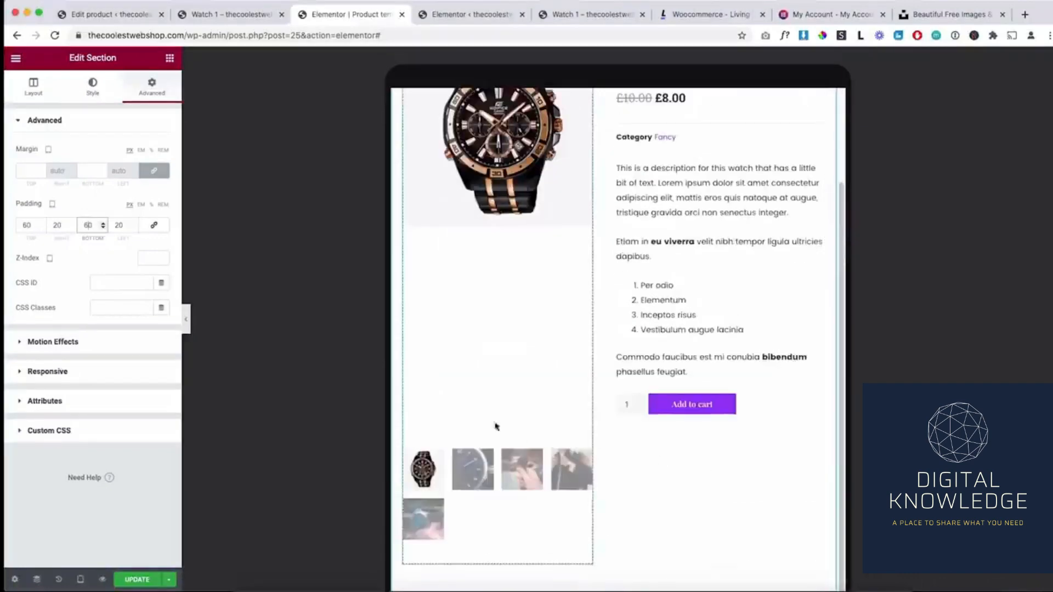
{"action": "left_click", "coordinate": [491, 371]}
{"action": "left_click", "coordinate": [509, 475]}
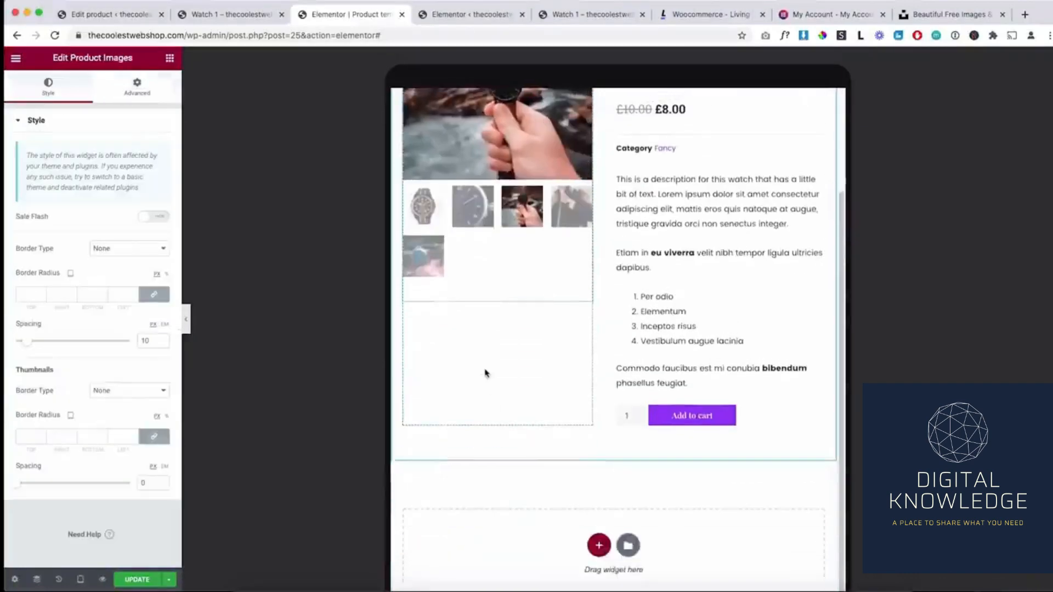
{"action": "scroll", "coordinate": [486, 373], "scroll_direction": "up", "scroll_amount": 2}
{"action": "left_click", "coordinate": [478, 337]}
{"action": "left_click", "coordinate": [514, 327]}
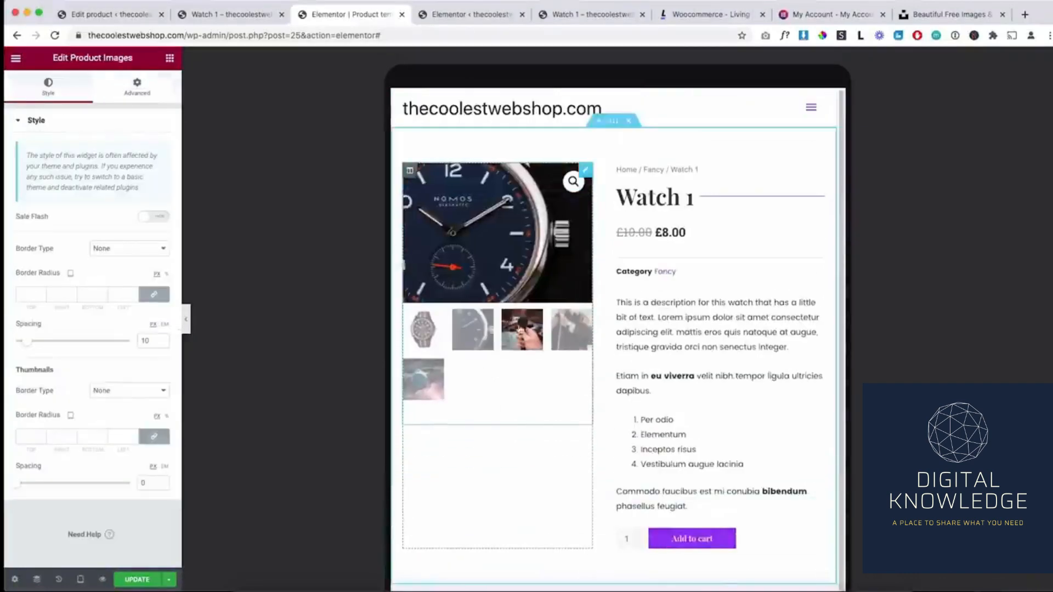
{"action": "left_click", "coordinate": [562, 350]}
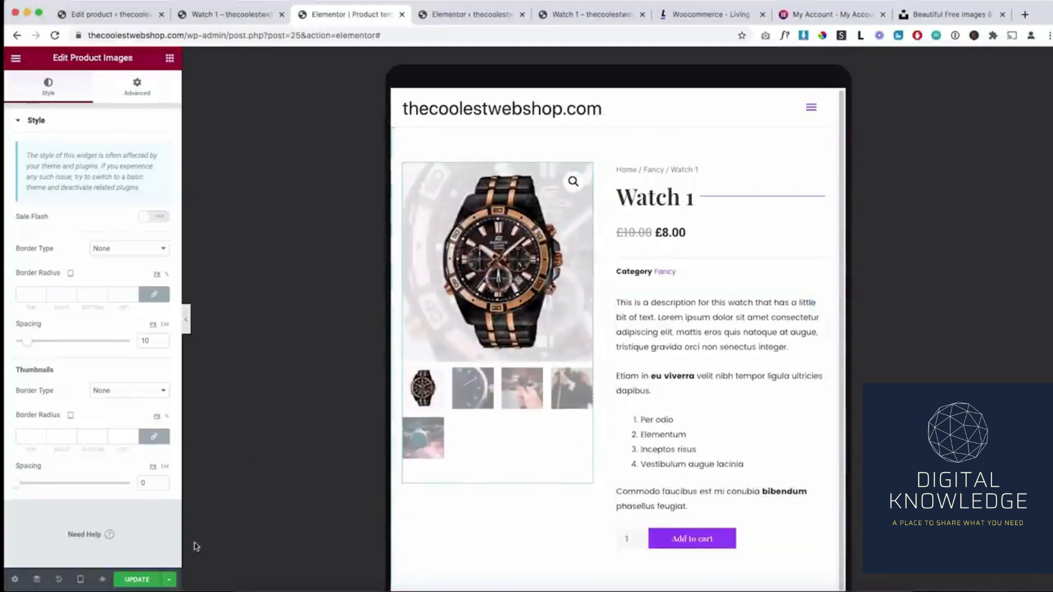
Switch back to the Desktop preview and update the product template.
{"action": "left_click", "coordinate": [80, 580]}
{"action": "left_click", "coordinate": [129, 496]}
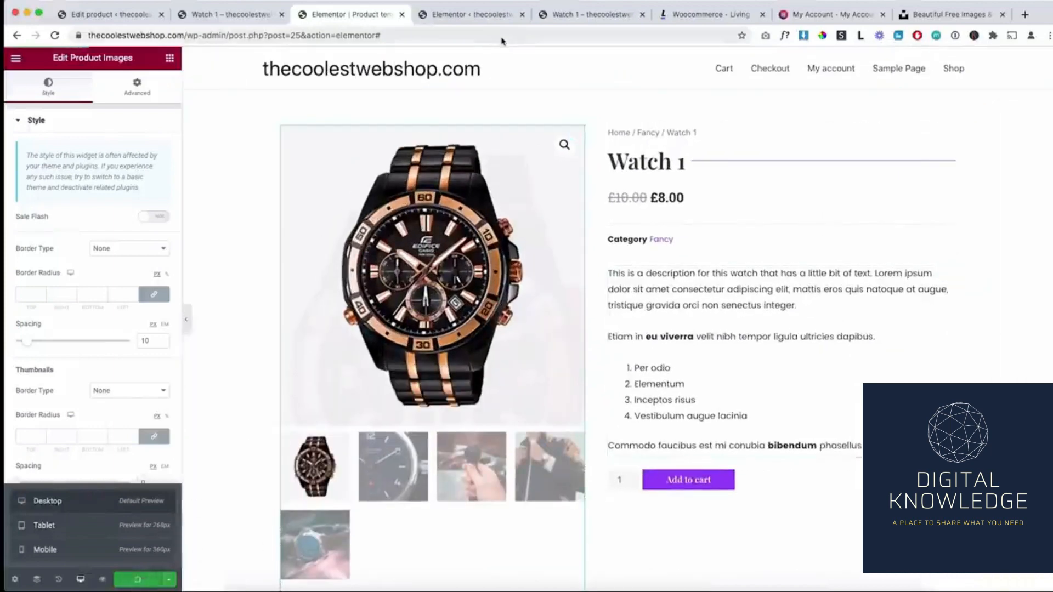
{"action": "left_click", "coordinate": [493, 17]}
{"action": "left_click", "coordinate": [575, 21]}
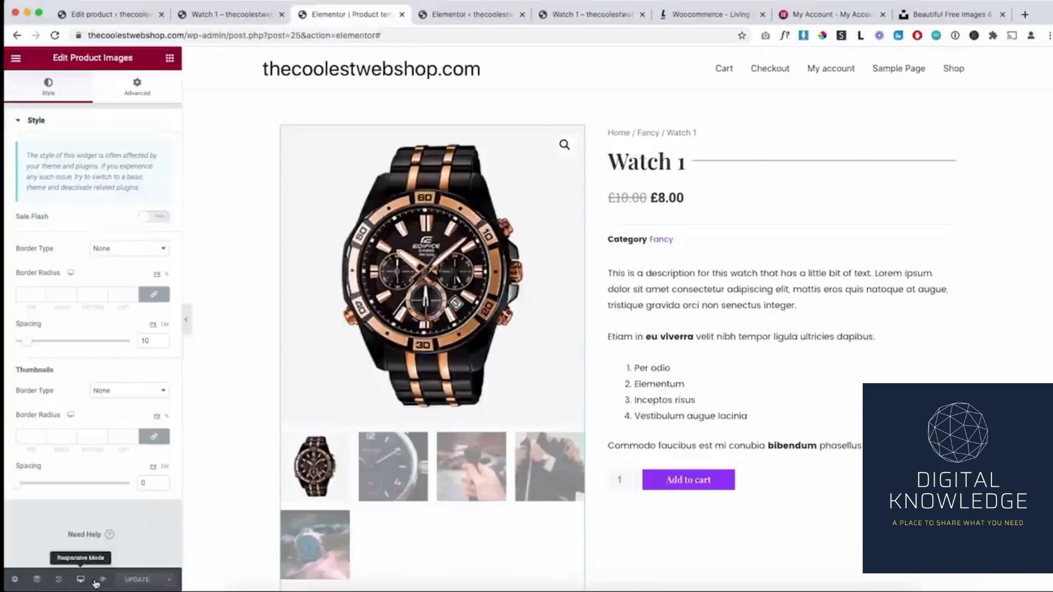
Open a preview of the product template and compare it with the Watch 1 product page.
{"action": "left_click", "coordinate": [102, 580]}
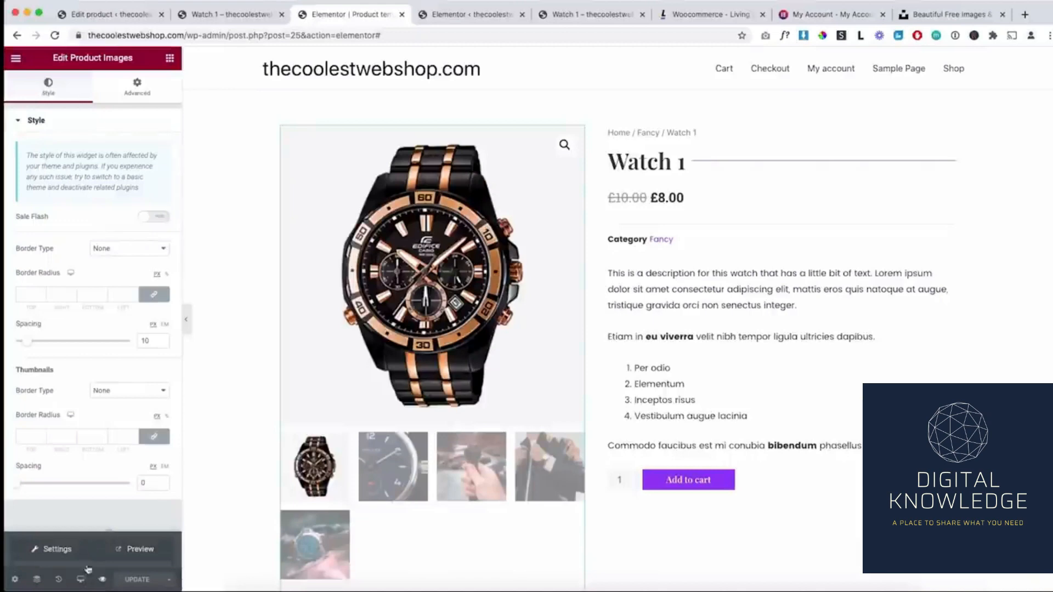
{"action": "left_click", "coordinate": [141, 550]}
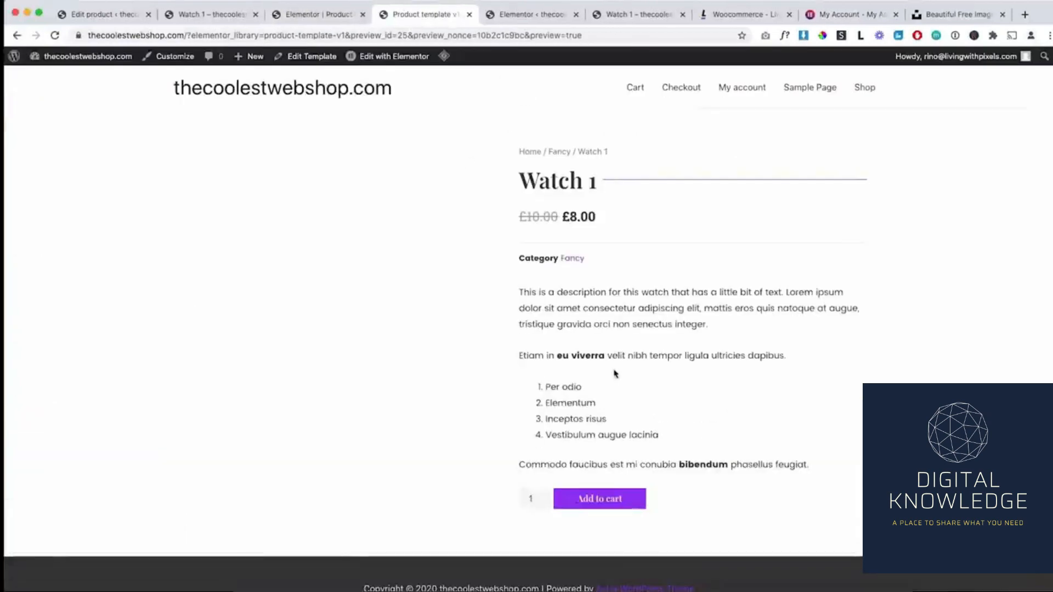
{"action": "left_click", "coordinate": [628, 20]}
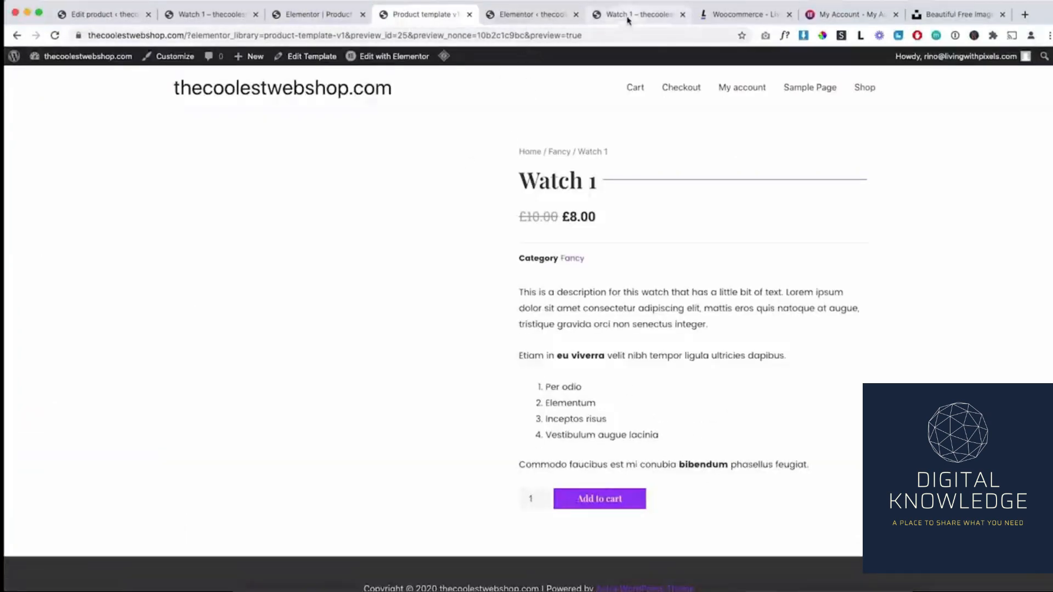
{"action": "left_click", "coordinate": [473, 324]}
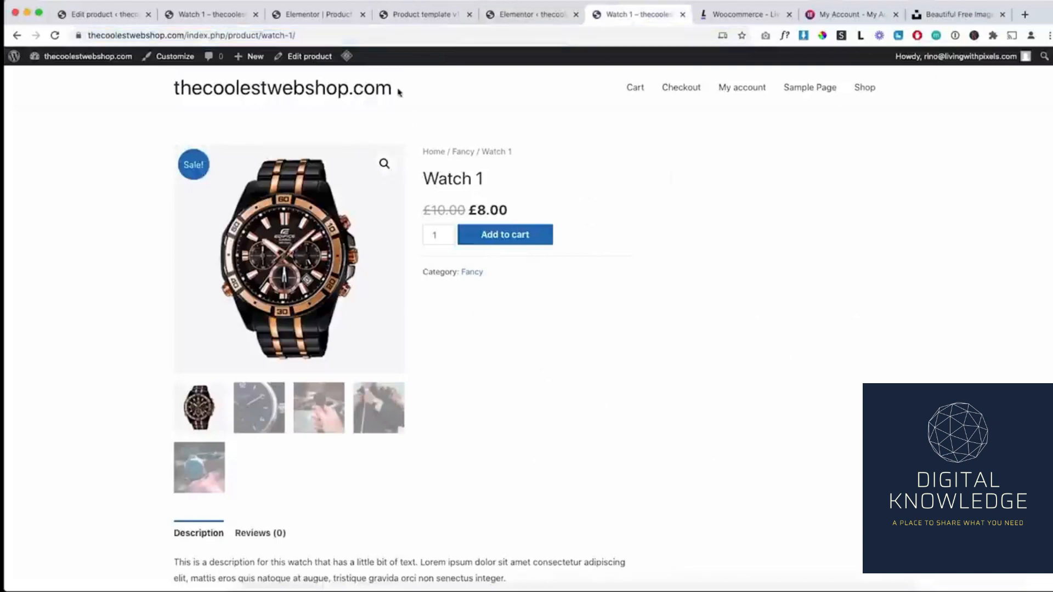
Return to the Elementor product template, copy the whole product section and paste it into the empty area beneath it.
{"action": "left_click", "coordinate": [315, 16]}
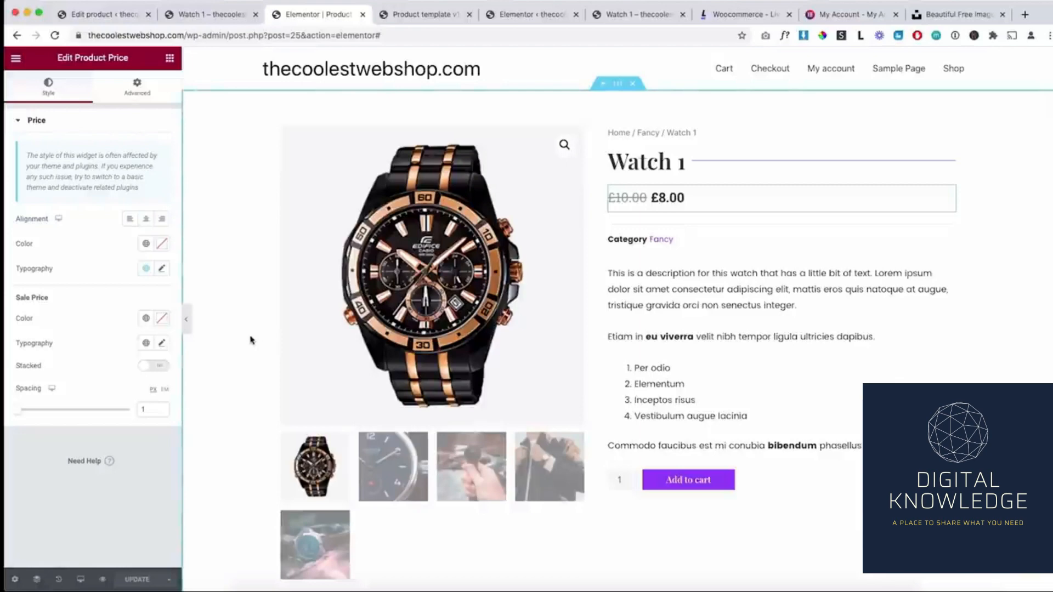
{"action": "scroll", "coordinate": [250, 339], "scroll_direction": "down", "scroll_amount": 4}
{"action": "scroll", "coordinate": [249, 339], "scroll_direction": "up", "scroll_amount": 4}
{"action": "right_click", "coordinate": [618, 86]}
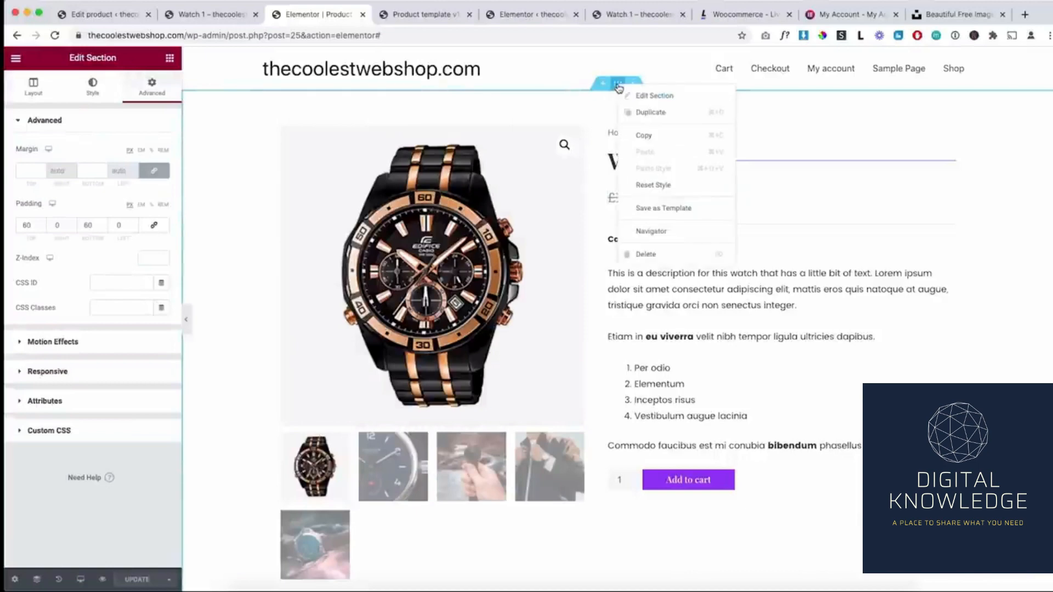
{"action": "left_click", "coordinate": [659, 134]}
{"action": "scroll", "coordinate": [607, 128], "scroll_direction": "down", "scroll_amount": 5}
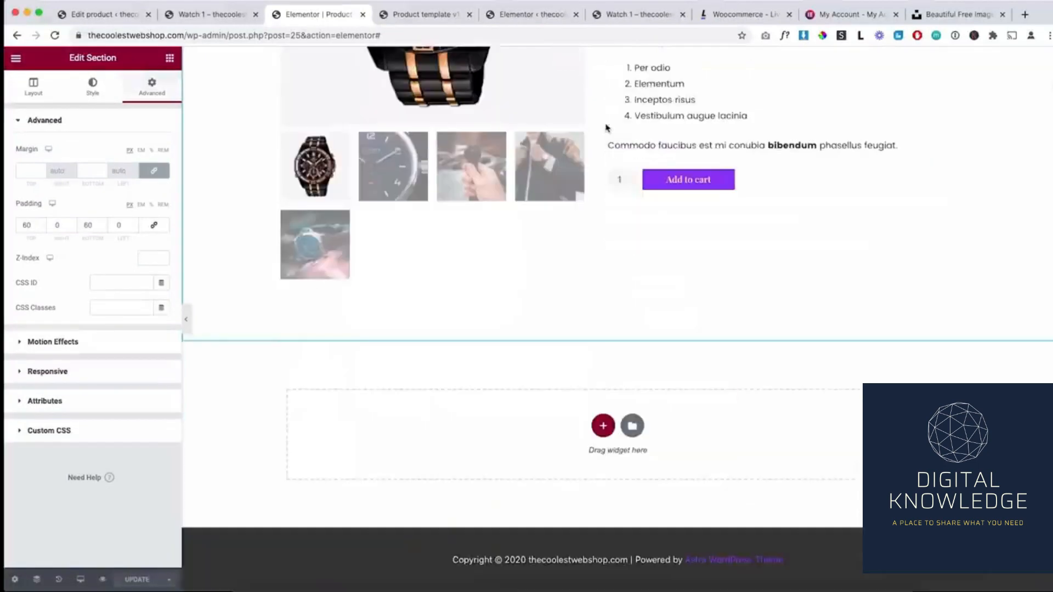
{"action": "right_click", "coordinate": [559, 397]}
{"action": "left_click", "coordinate": [564, 406]}
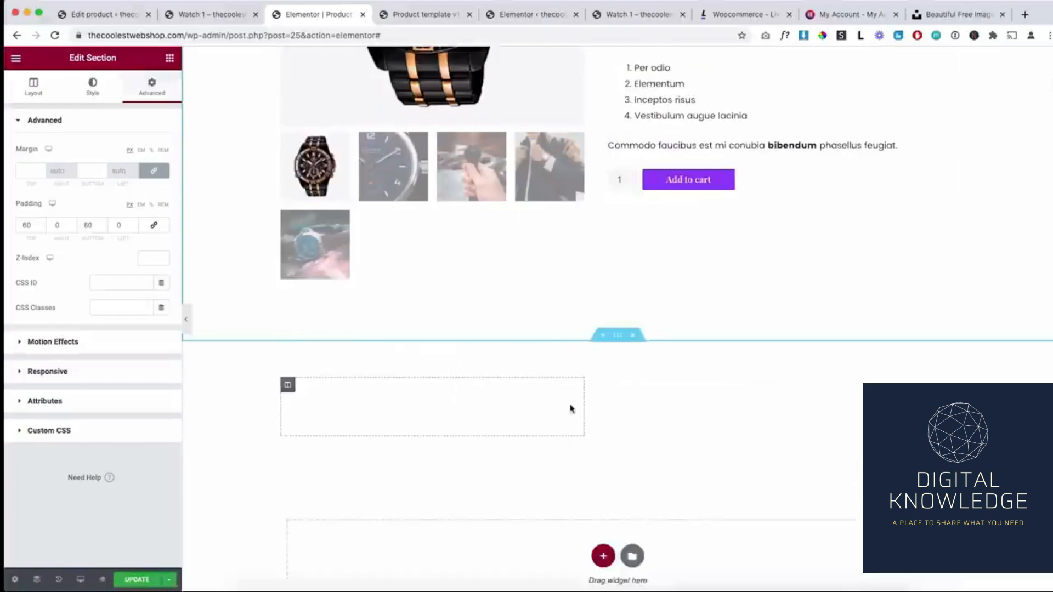
Strip the pasted section by deleting its product details column and the Product Images widget.
{"action": "scroll", "coordinate": [570, 410], "scroll_direction": "down", "scroll_amount": 3}
{"action": "right_click", "coordinate": [591, 193]}
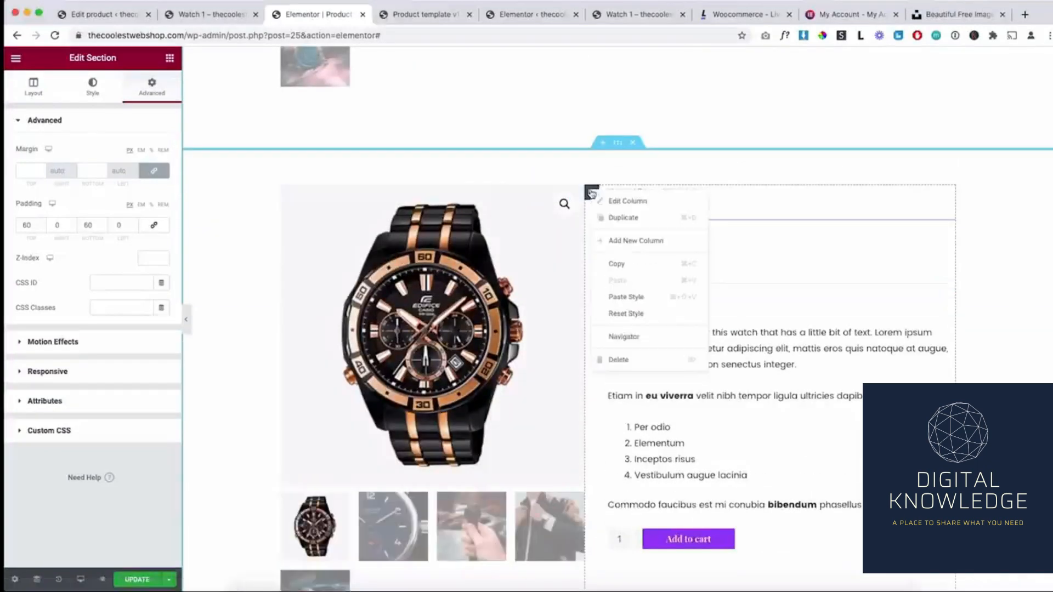
{"action": "left_click", "coordinate": [618, 360]}
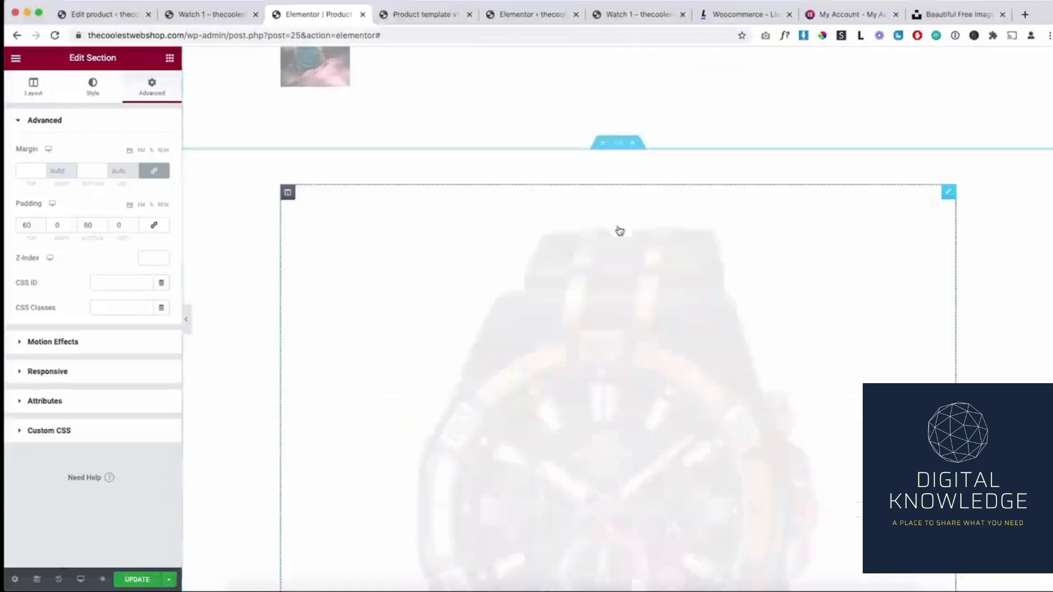
{"action": "right_click", "coordinate": [587, 241]}
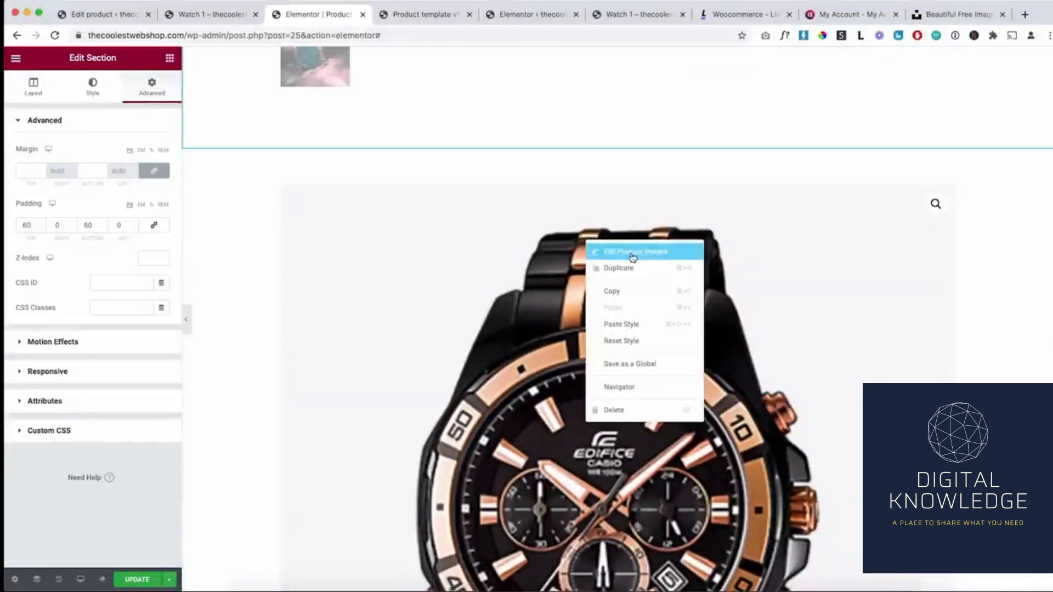
{"action": "left_click", "coordinate": [640, 412]}
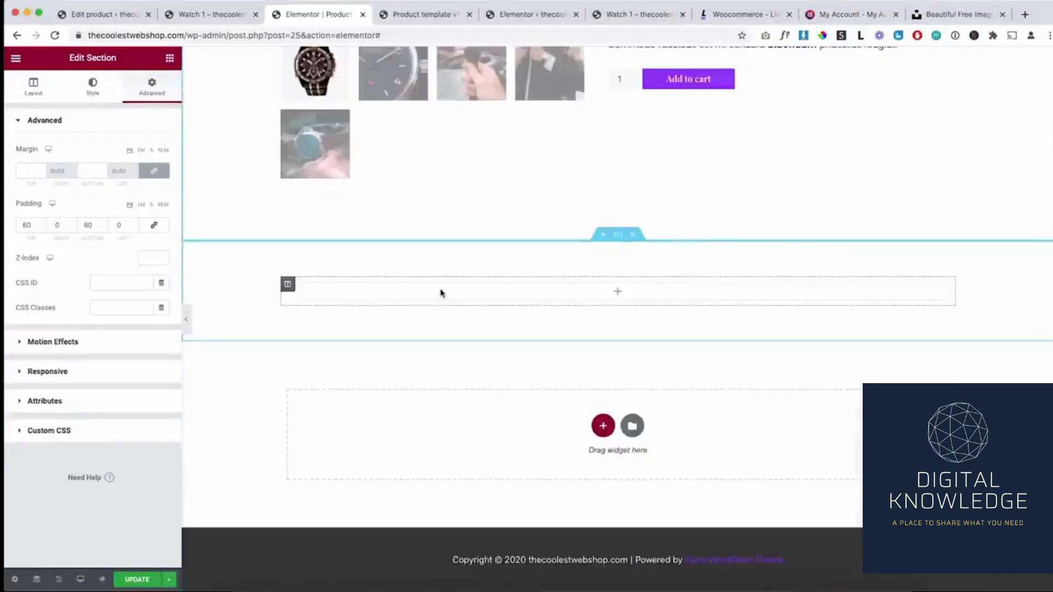
Add a Heading widget to the emptied section with the H1 tag and the title "Related products".
{"action": "left_click", "coordinate": [170, 59]}
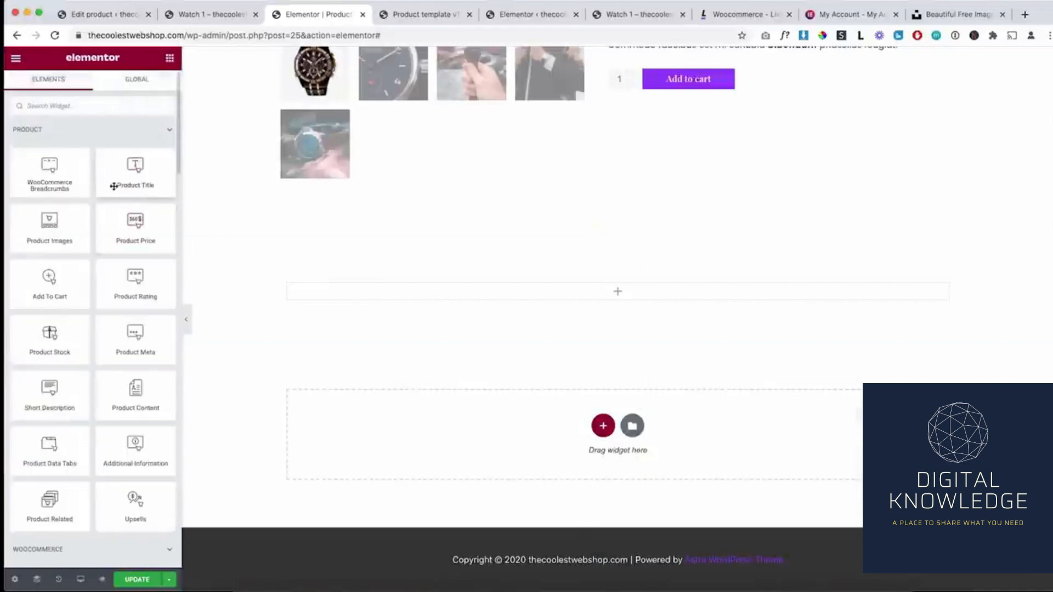
{"action": "scroll", "coordinate": [98, 348], "scroll_direction": "down", "scroll_amount": 10}
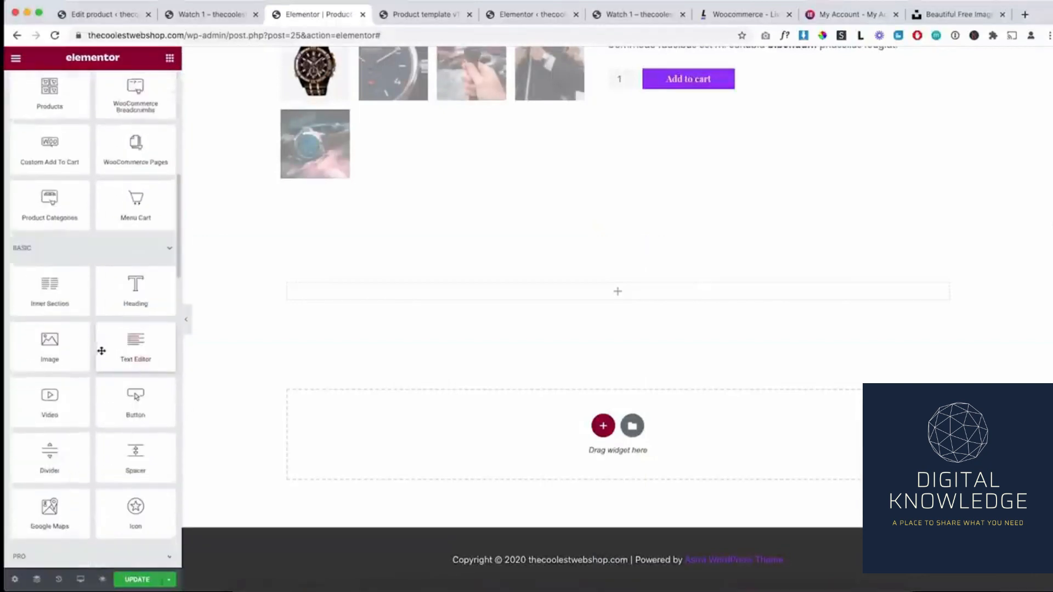
{"action": "left_click_drag", "start_coordinate": [129, 289], "coordinate": [406, 289]}
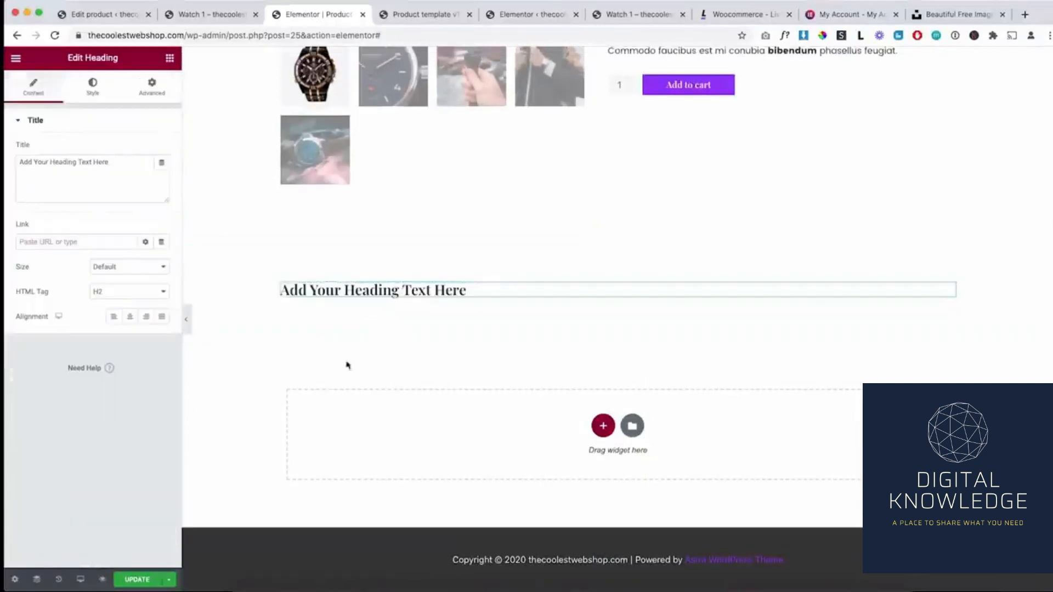
{"action": "left_click", "coordinate": [117, 295]}
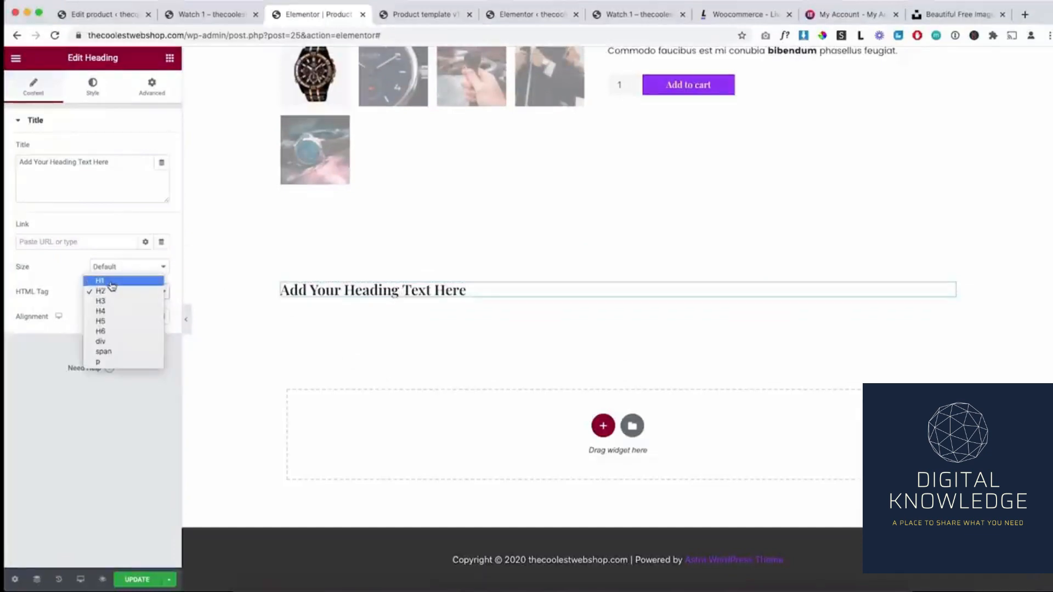
{"action": "left_click", "coordinate": [112, 284]}
{"action": "left_click", "coordinate": [95, 199]}
{"action": "key", "text": "super+a"}
{"action": "type", "text": "Related produc"}
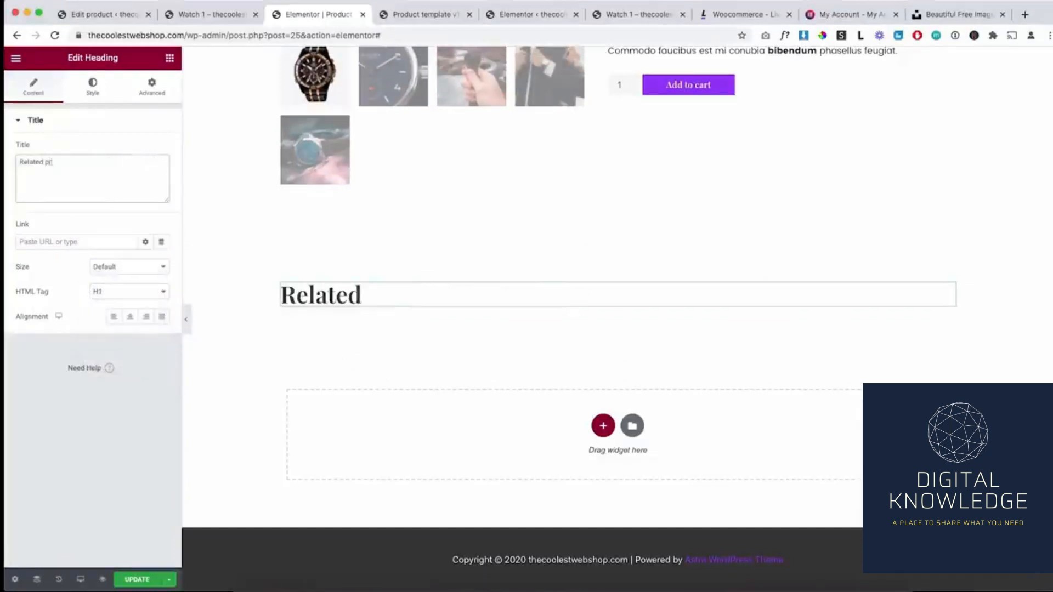
Place a Product Related widget directly beneath the "Related products" heading.
{"action": "left_click", "coordinate": [169, 58]}
{"action": "scroll", "coordinate": [126, 187], "scroll_direction": "down", "scroll_amount": 5}
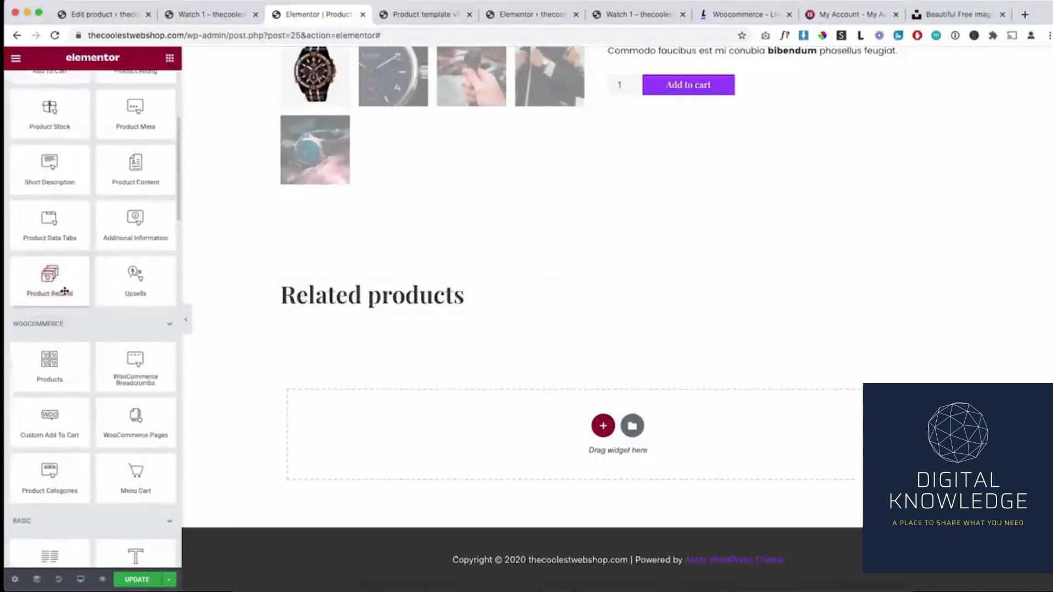
{"action": "left_click_drag", "start_coordinate": [64, 291], "coordinate": [415, 303]}
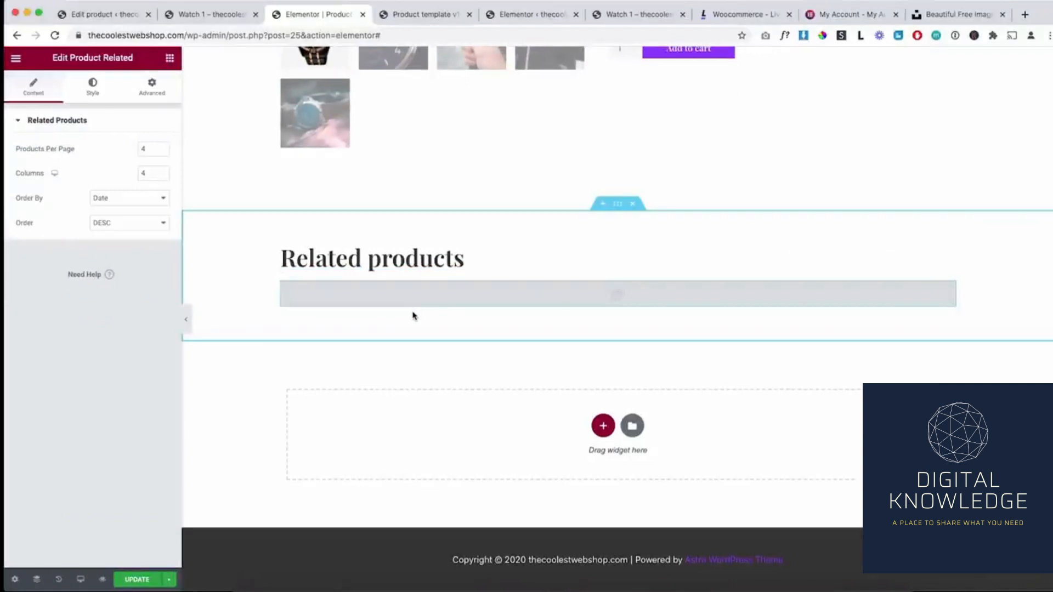
Check the demo webshop's Watch 4 page, set the related products widget to 1 product per page and update the template.
{"action": "scroll", "coordinate": [423, 335], "scroll_direction": "up", "scroll_amount": 1}
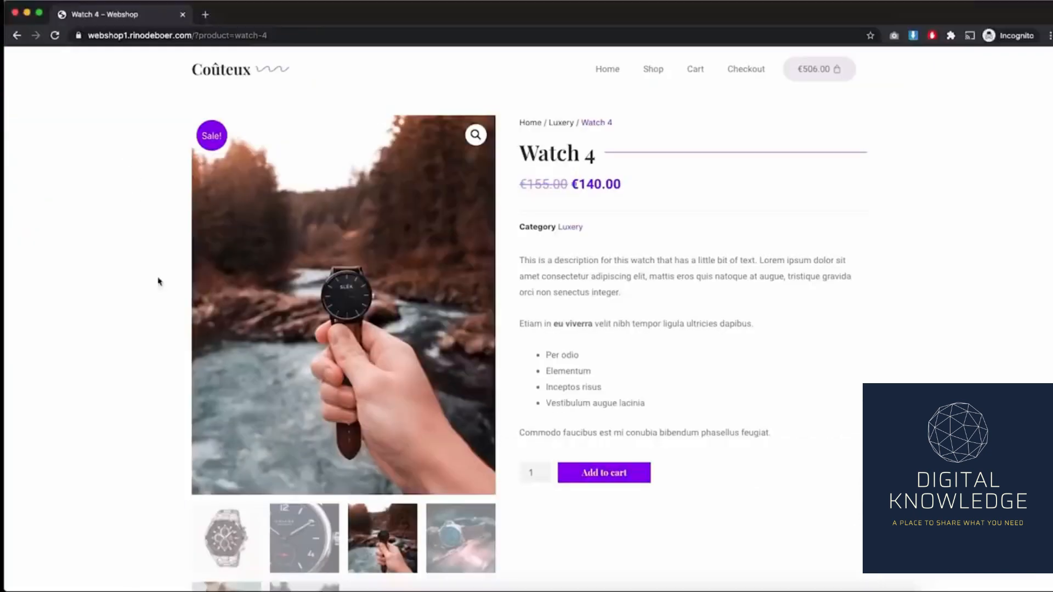
{"action": "scroll", "coordinate": [184, 347], "scroll_direction": "down", "scroll_amount": 10}
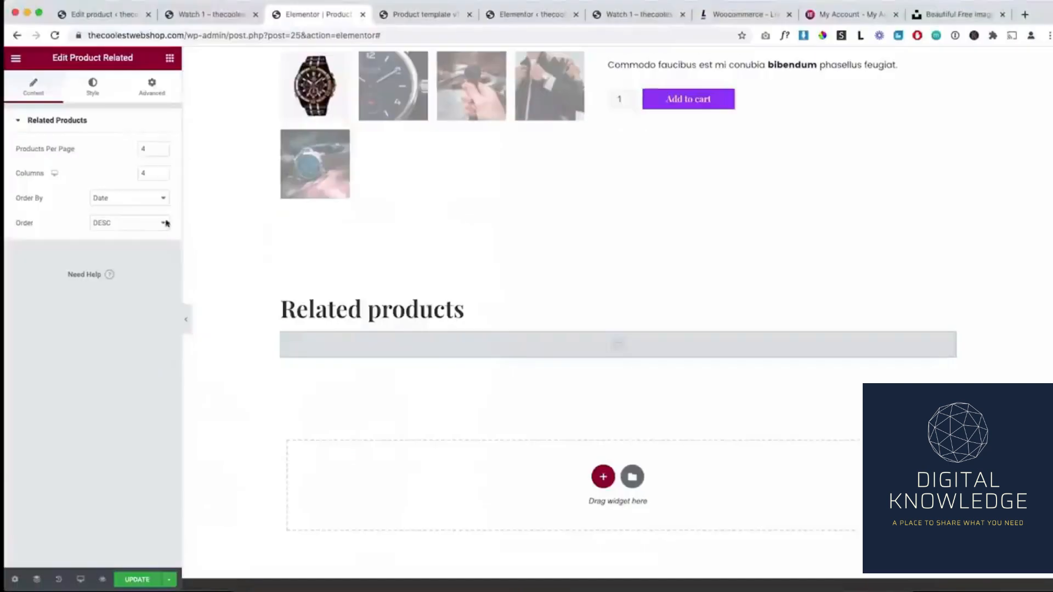
{"action": "type", "text": "1"}
{"action": "left_click", "coordinate": [144, 580]}
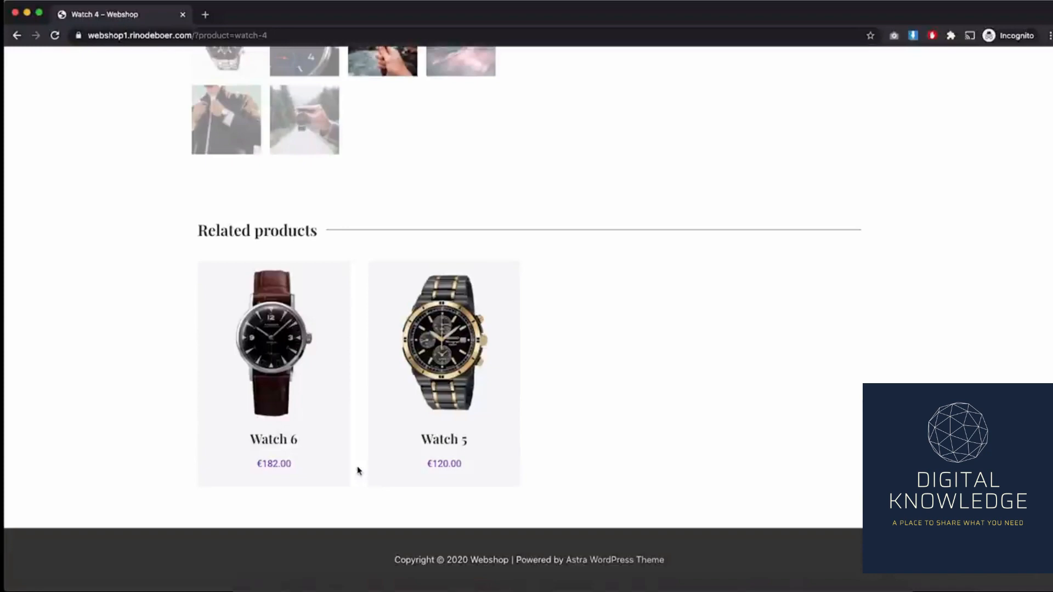
Examine the related products area on the demo webshop's Watch 4 and Watch 1 product pages.
{"action": "scroll", "coordinate": [358, 470], "scroll_direction": "up", "scroll_amount": 9}
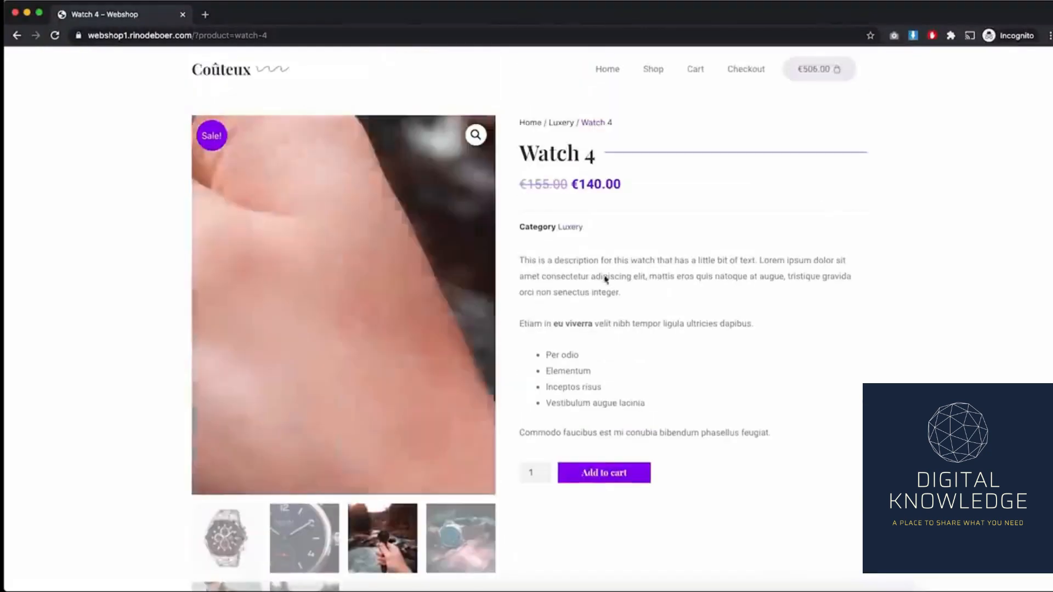
{"action": "left_click", "coordinate": [653, 79]}
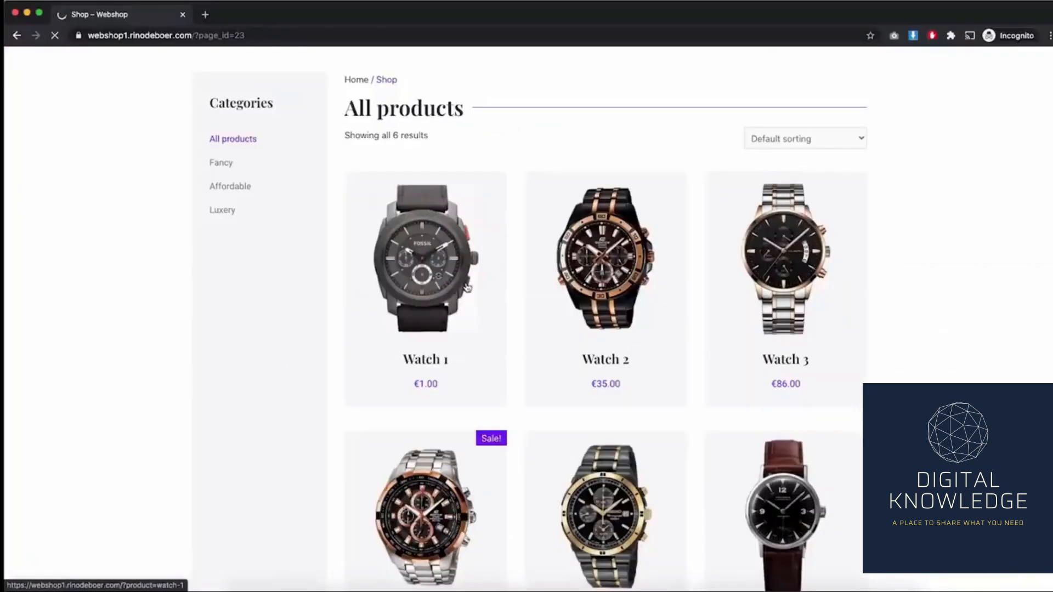
{"action": "mouse_move", "coordinate": [298, 347]}
{"action": "left_mouse_down"}
{"action": "mouse_move", "coordinate": [278, 347]}
{"action": "mouse_move", "coordinate": [318, 348]}
{"action": "left_mouse_up"}
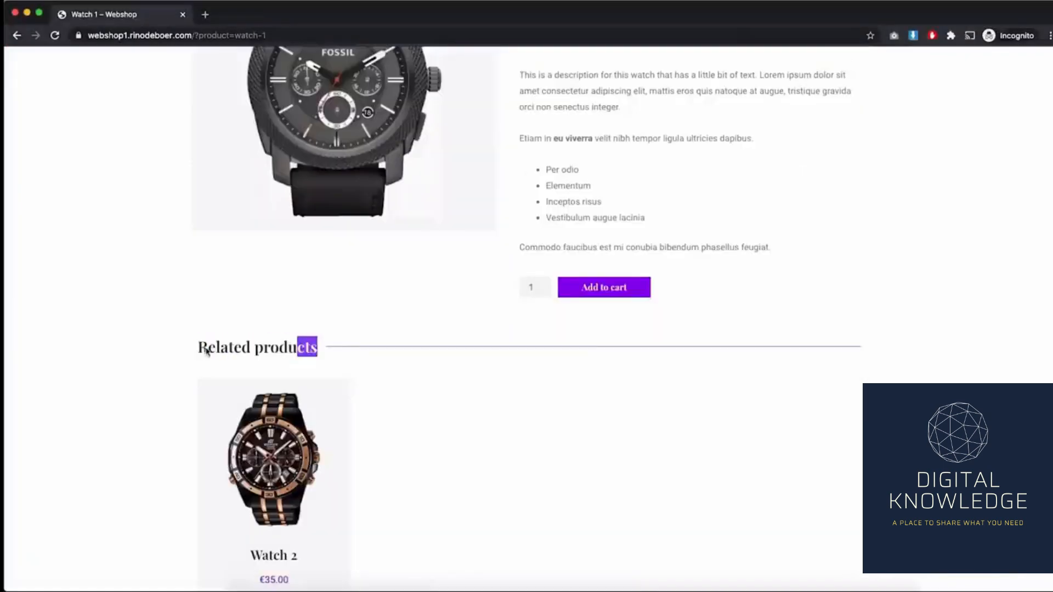
{"action": "left_click_drag", "start_coordinate": [216, 348], "coordinate": [264, 347]}
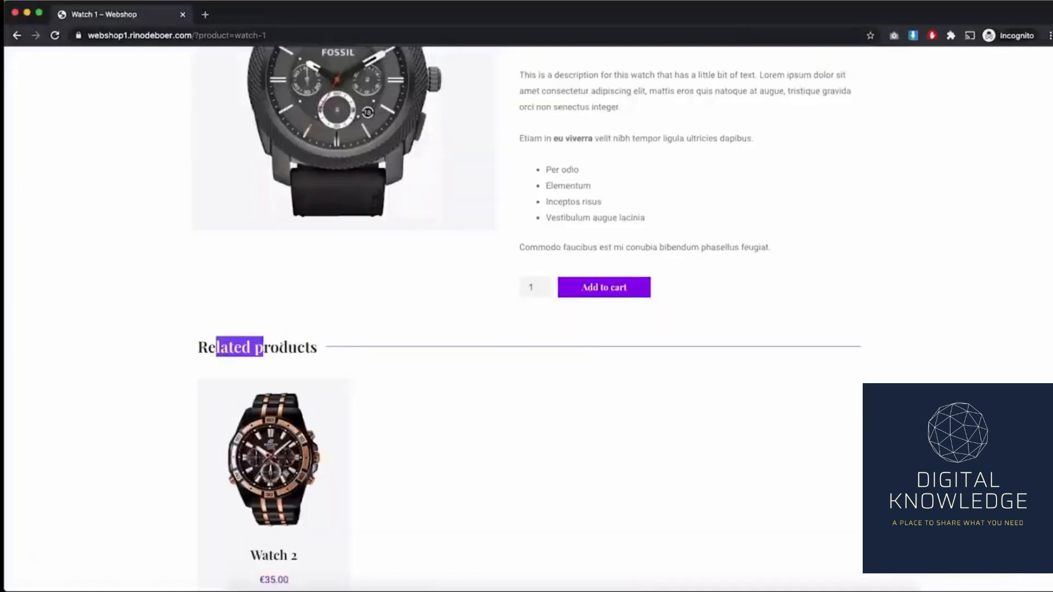
{"action": "left_click", "coordinate": [281, 347]}
{"action": "scroll", "coordinate": [530, 171], "scroll_direction": "up", "scroll_amount": 5}
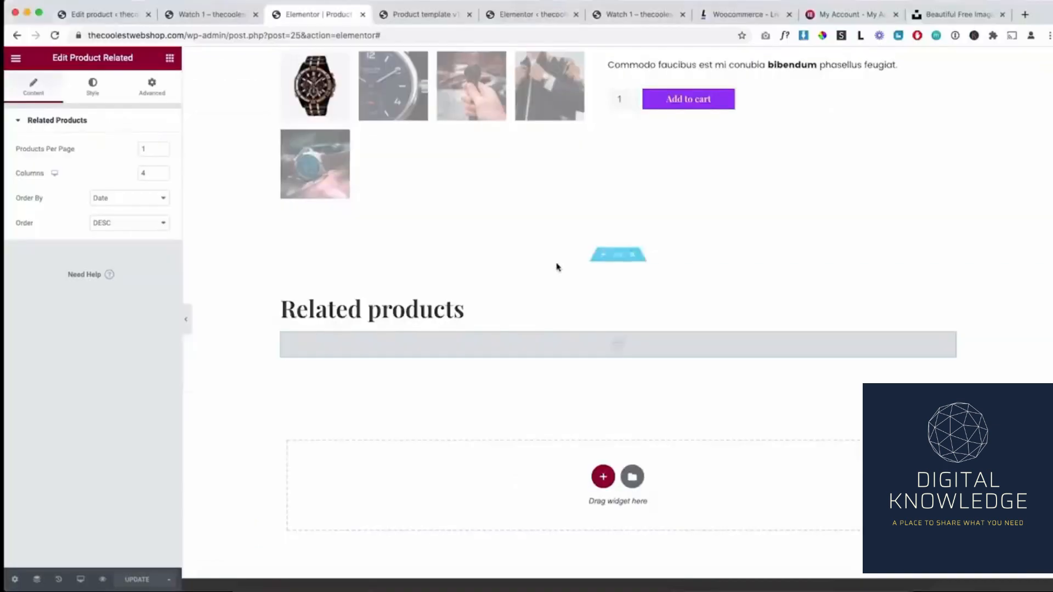
Copy the product title divider and paste it beneath the "Related products" heading.
{"action": "right_click", "coordinate": [714, 133]}
{"action": "left_click", "coordinate": [748, 182]}
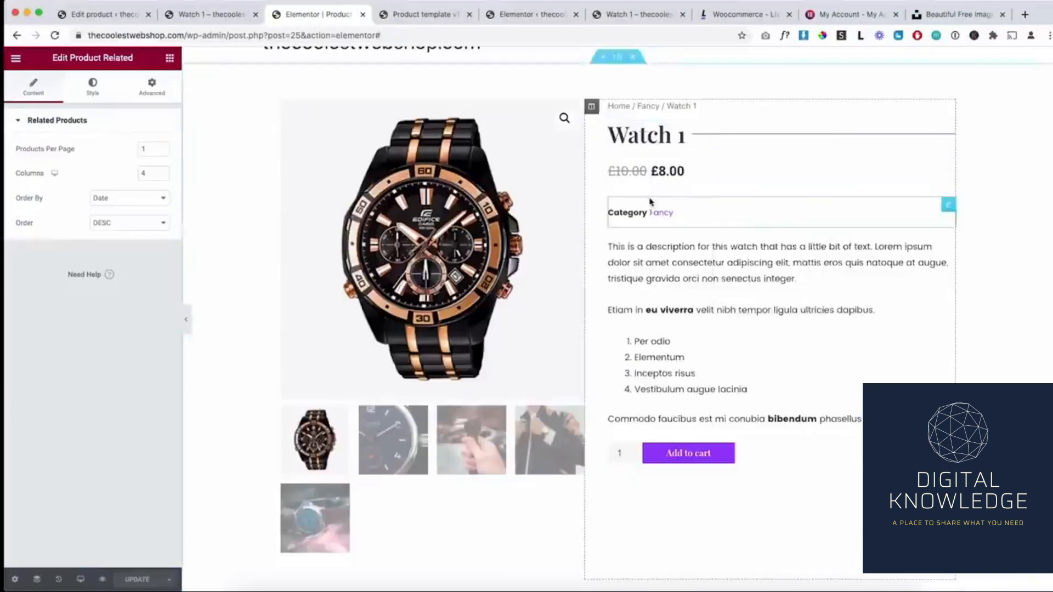
{"action": "scroll", "coordinate": [383, 329], "scroll_direction": "down", "scroll_amount": 6}
{"action": "right_click", "coordinate": [384, 319]}
{"action": "left_click", "coordinate": [420, 385]}
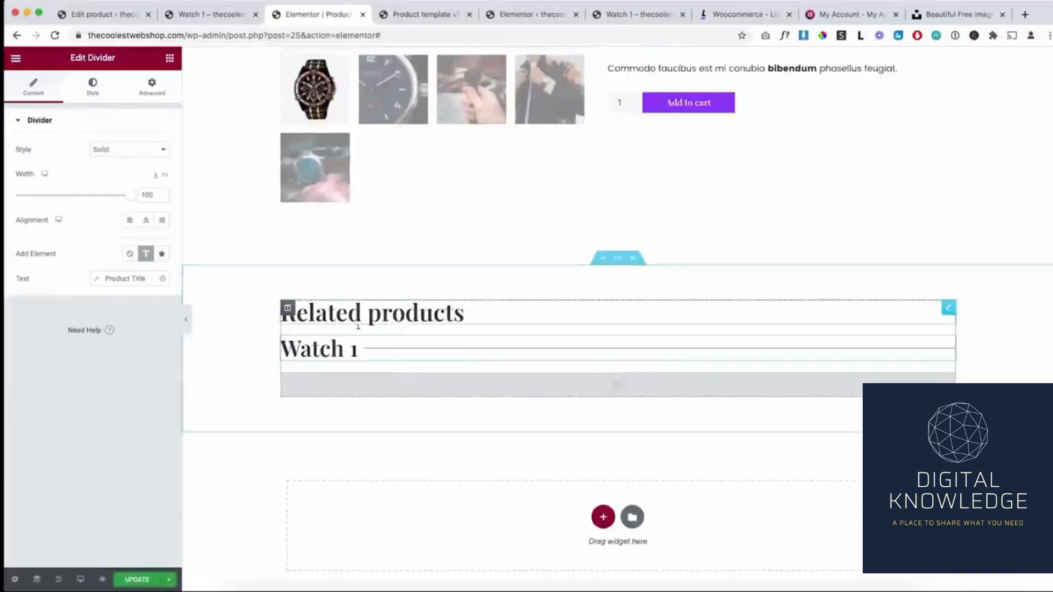
Replace the pasted divider's dynamic Product Title with the text "Related products".
{"action": "left_click", "coordinate": [114, 278]}
{"action": "left_click", "coordinate": [162, 279]}
{"action": "double_click", "coordinate": [119, 278]}
{"action": "type", "text": "Related products"}
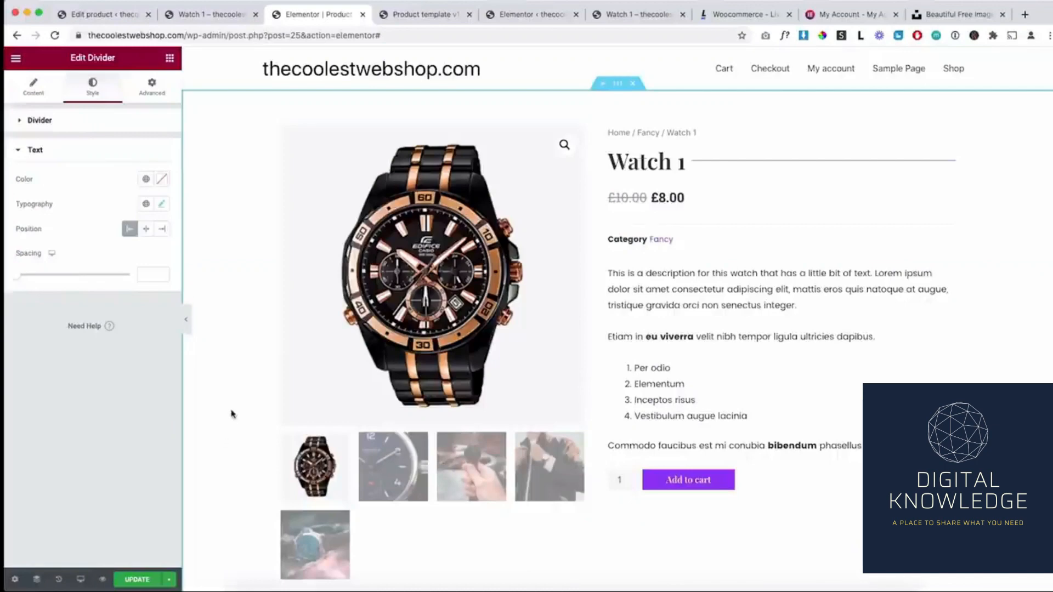
Switch to the product template preview and open the webshop's Shop page.
{"action": "left_click", "coordinate": [430, 15]}
{"action": "left_click", "coordinate": [870, 89]}
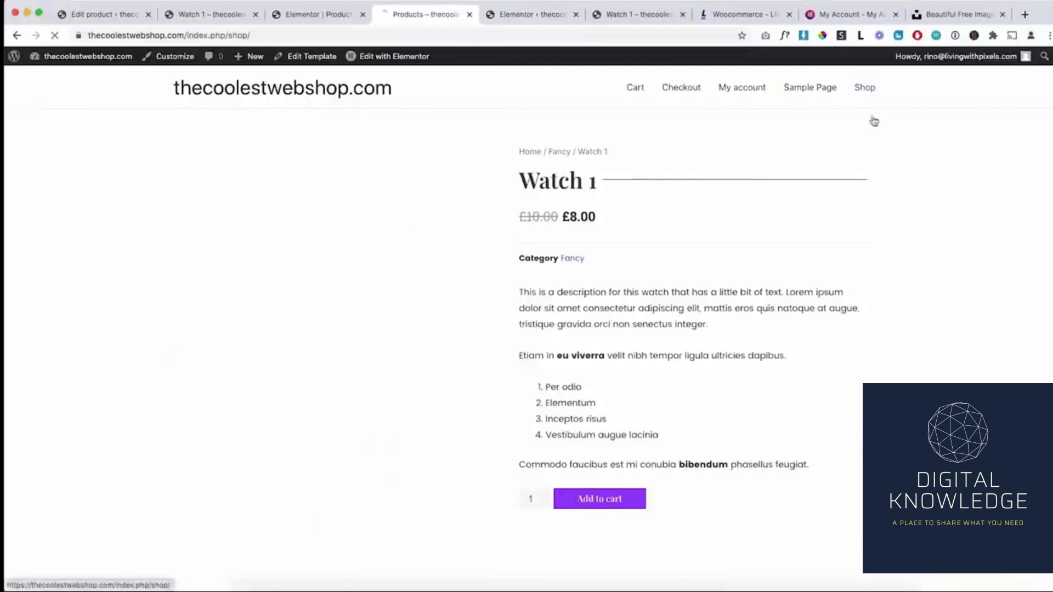